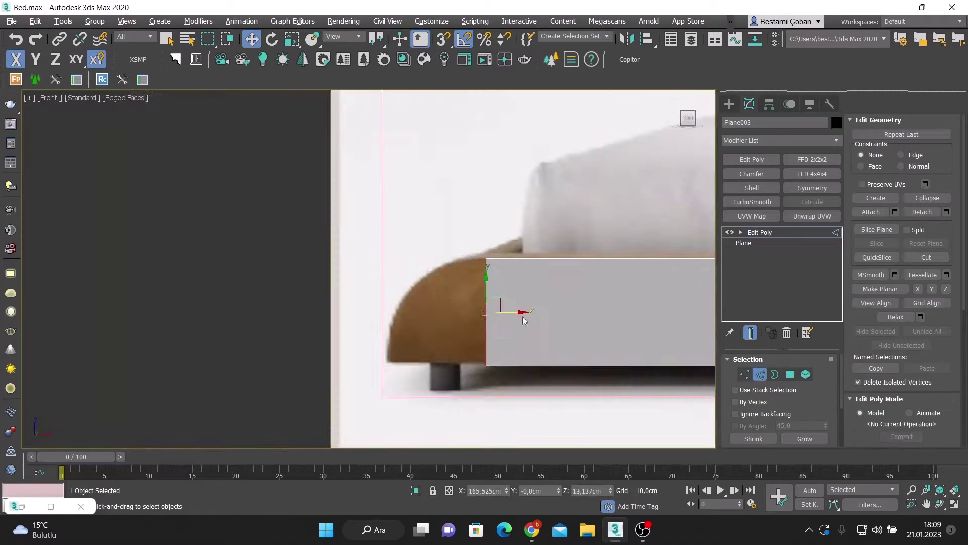
- Cancel the corner vertex chamfer so the plane's end follows the bed frame's rounded corner
scroll(895, 380, down, 2)
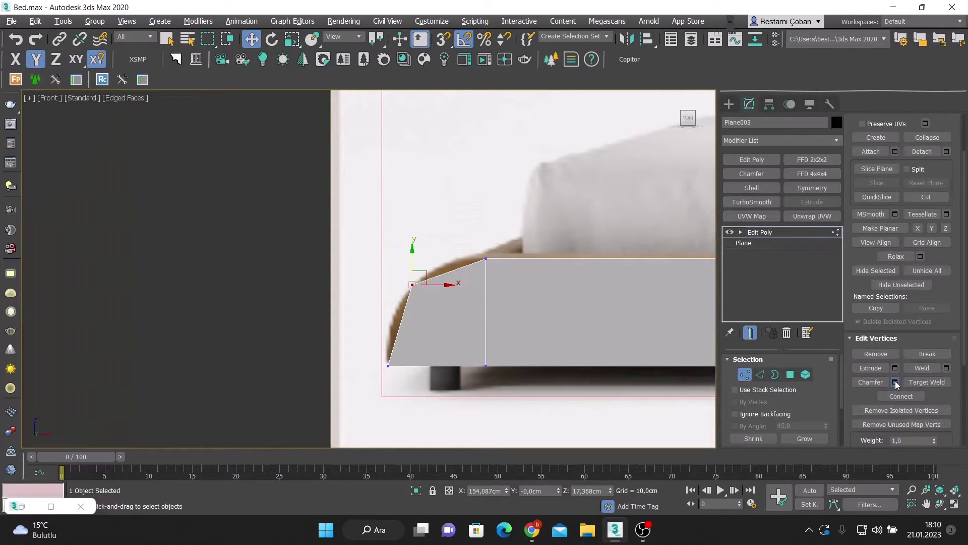
click(411, 311)
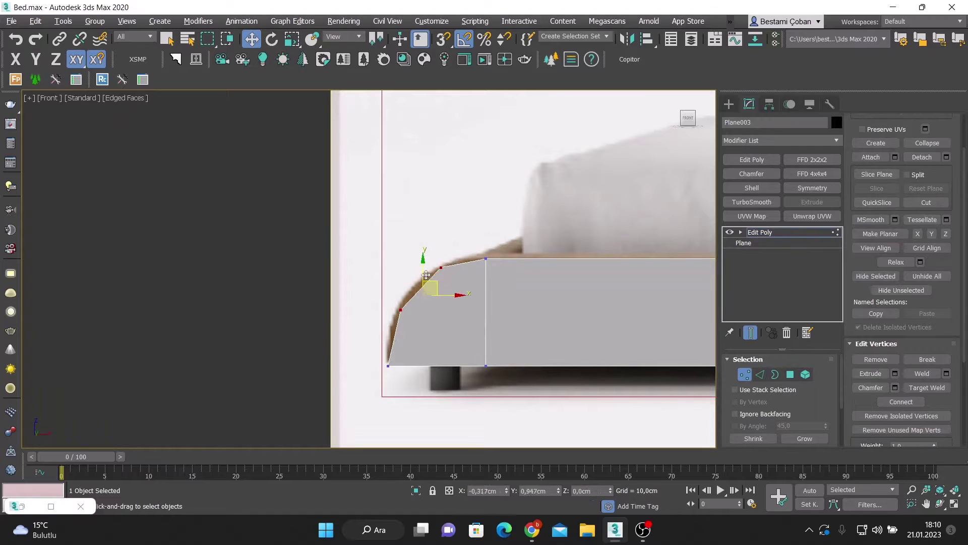
scroll(426, 274, up, 2)
scroll(466, 206, down, 2)
- Connect edges along the plane's length with 6 cross divisions
key(2)
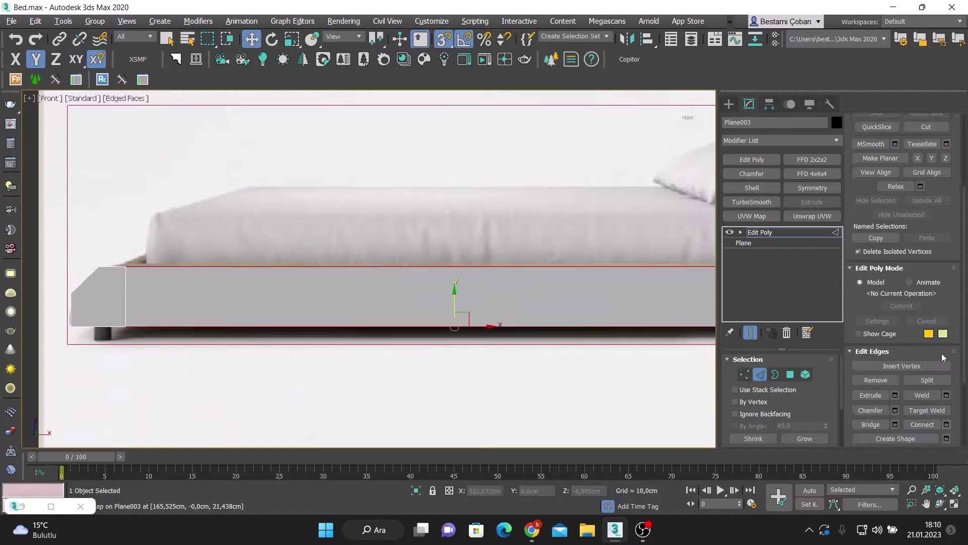
click(946, 393)
scroll(380, 273, down, 2)
click(375, 329)
scroll(380, 273, down, 2)
- Place an instanced copy of the rail plane on the bed base's opposite side
shift+drag(579, 252, 504, 252)
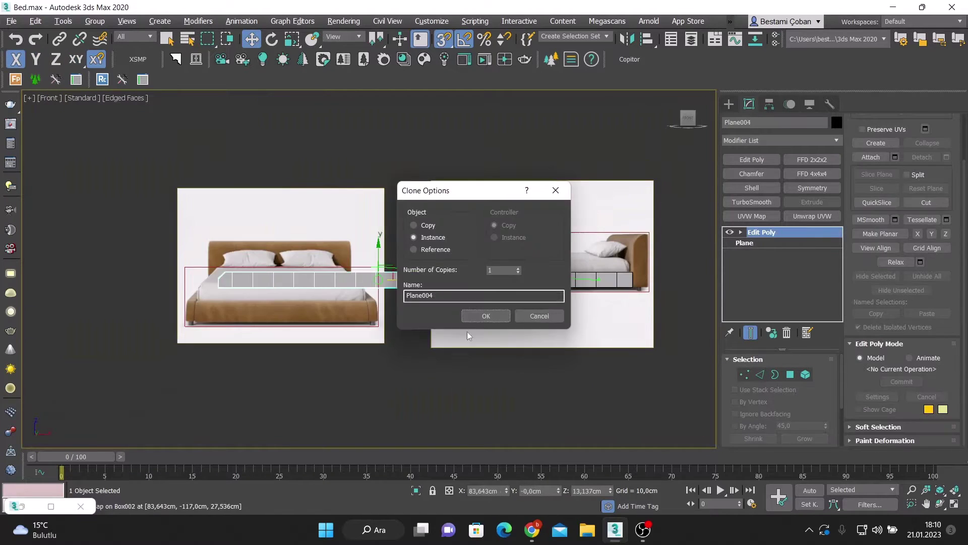
click(488, 313)
scroll(372, 343, up, 5)
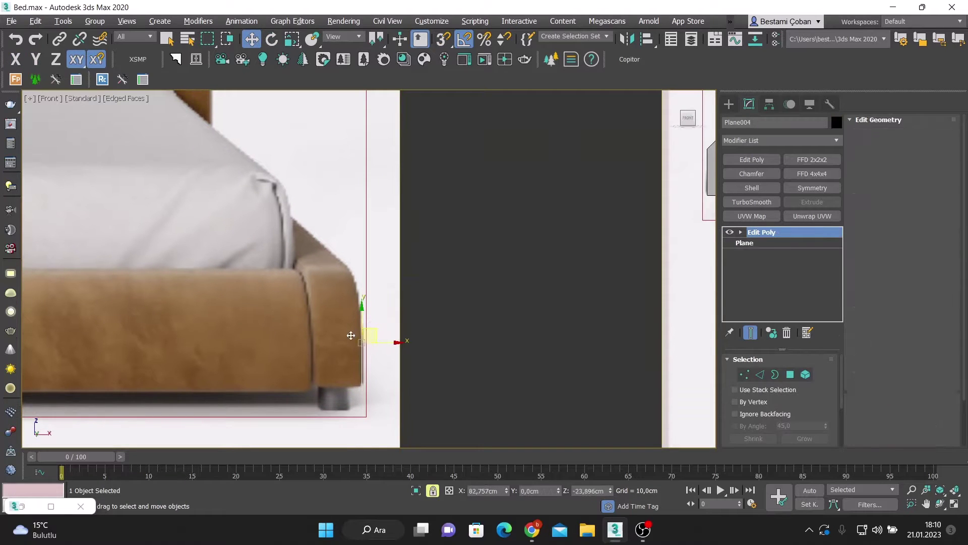
key(3)
key(F5)
scroll(409, 296, down, 5)
- Switch to Perspective view, orbit around the two rails and turn on snapping
key(3)
key(p)
scroll(409, 296, down, 3)
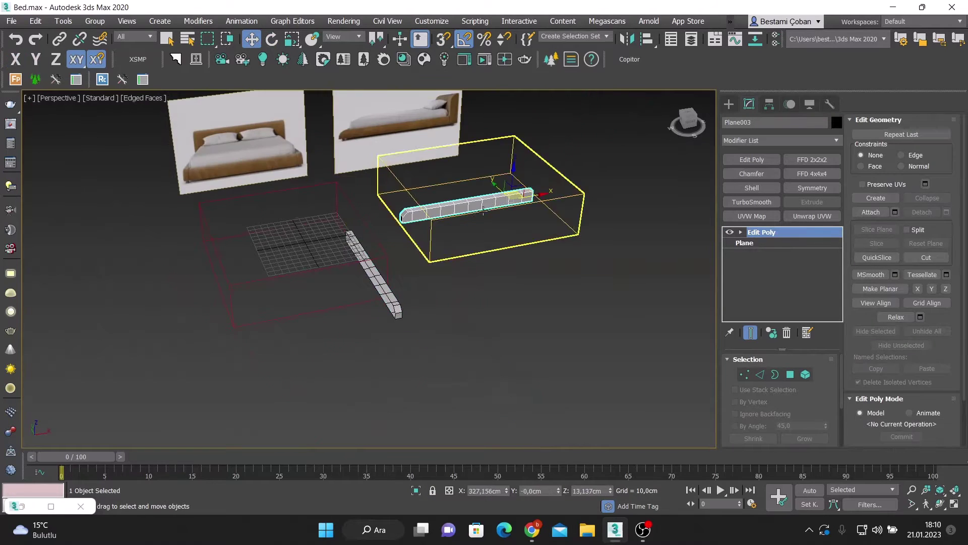
key(F6)
mouse_move(393, 307)
alt+middle_down()
mouse_move(401, 337)
mouse_move(352, 250)
alt+middle_up()
scroll(402, 338, up, 4)
key(F5)
key(s)
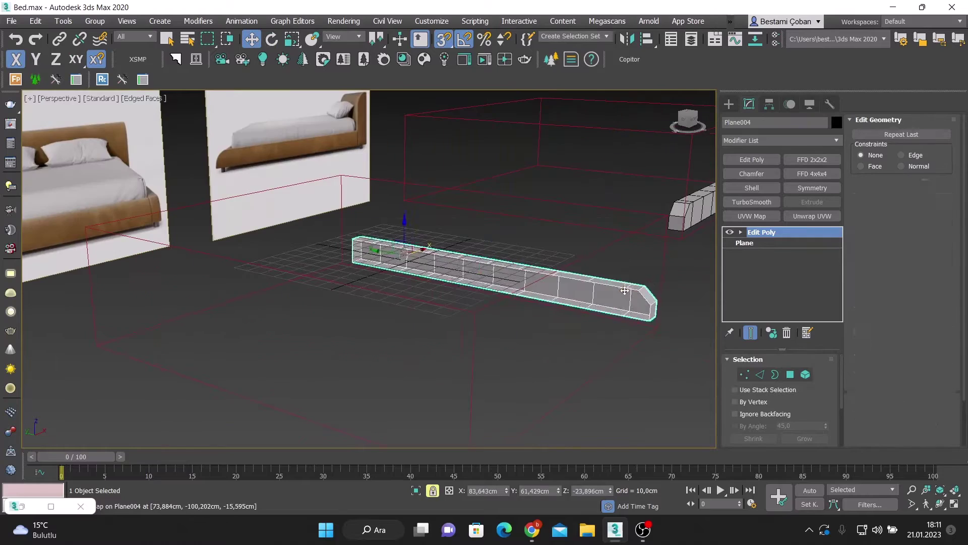
- Select the open border at the rail's end in Border mode
key(2)
key(3)
scroll(644, 277, up, 5)
click(578, 295)
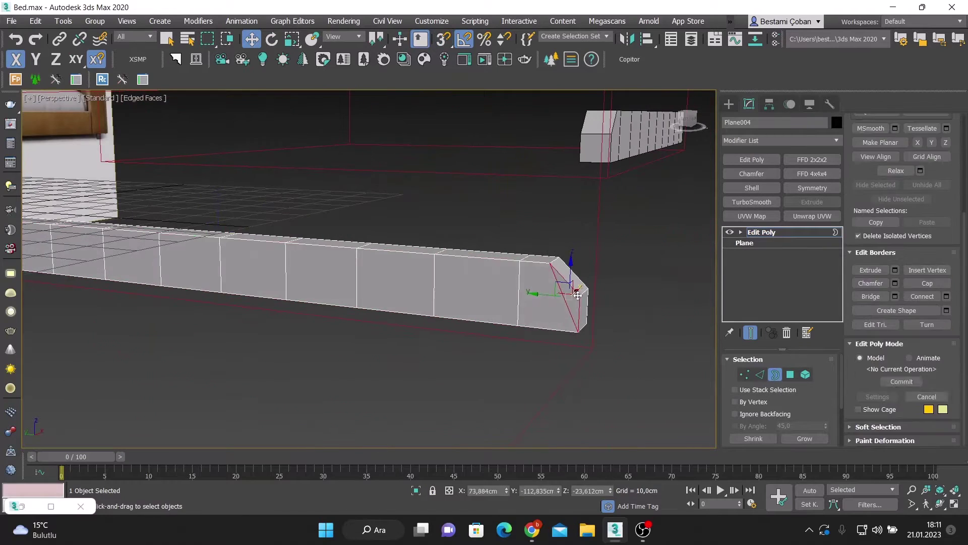
key(2)
scroll(566, 328, down, 4)
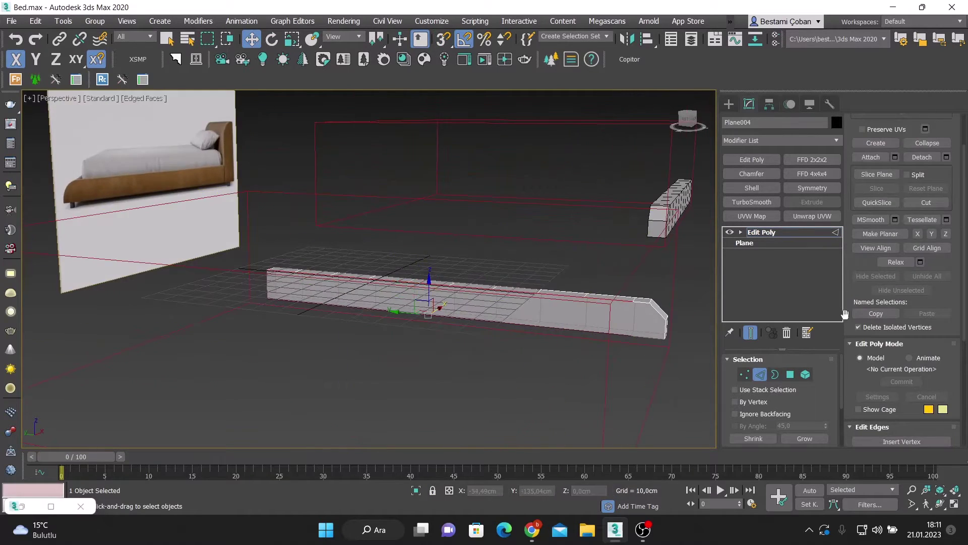
- Orbit toward the rail's end to check it against the bed reference images
alt+middle_drag(567, 328, 456, 187)
key(3)
key(2)
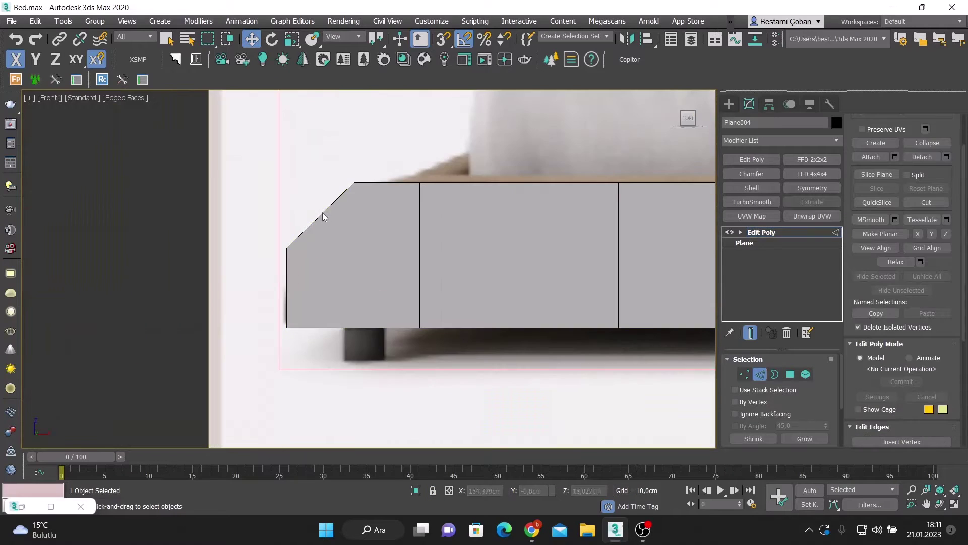
alt+middle_drag(596, 329, 439, 236)
- Connect the rail's end edges and select a vertex on the rounded end
click(438, 235)
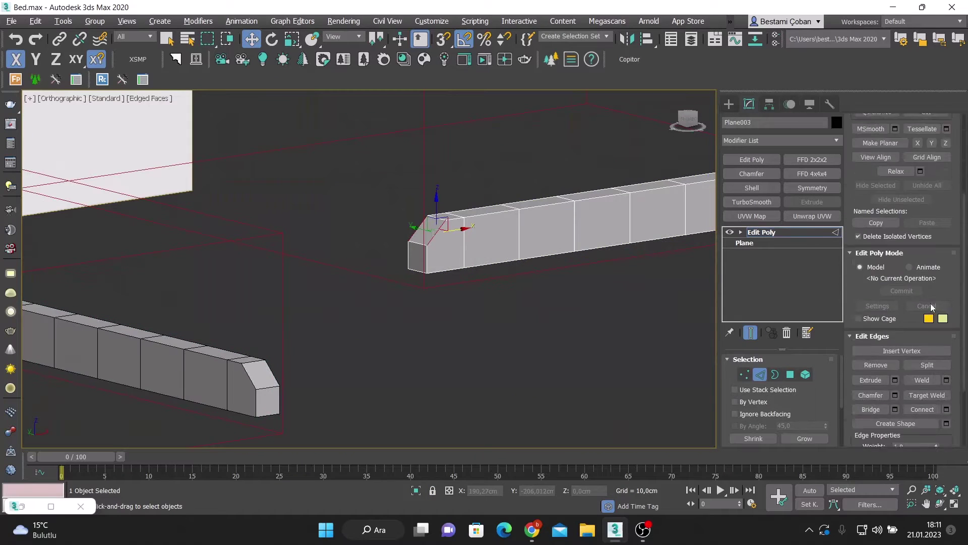
right_click(383, 267)
click(378, 277)
key(f)
click(376, 329)
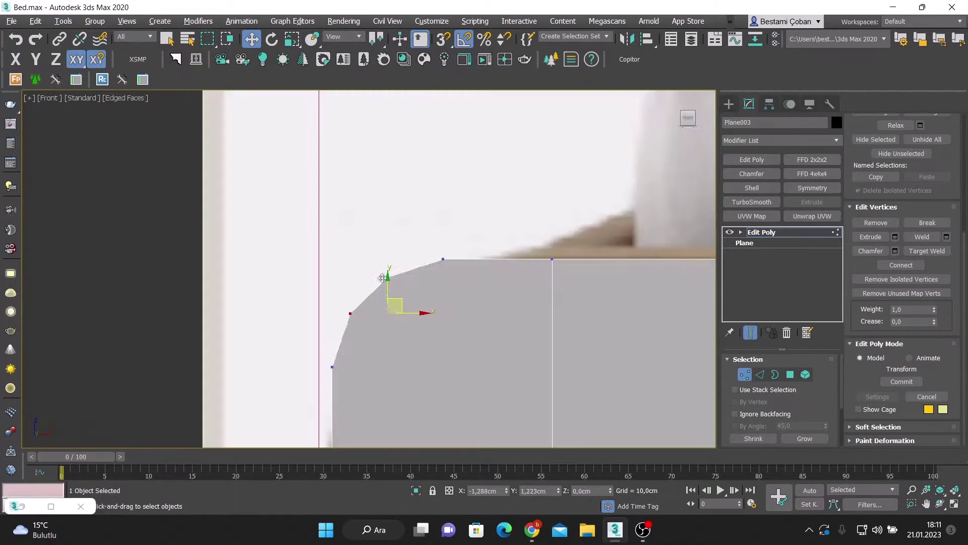
scroll(427, 297, down, 5)
scroll(426, 296, down, 3)
- Inset the rail's side polygons
key(4)
key(p)
mouse_move(427, 297)
alt+middle_down()
mouse_move(363, 303)
mouse_move(480, 283)
alt+middle_up()
right_click(479, 283)
click(509, 266)
click(376, 311)
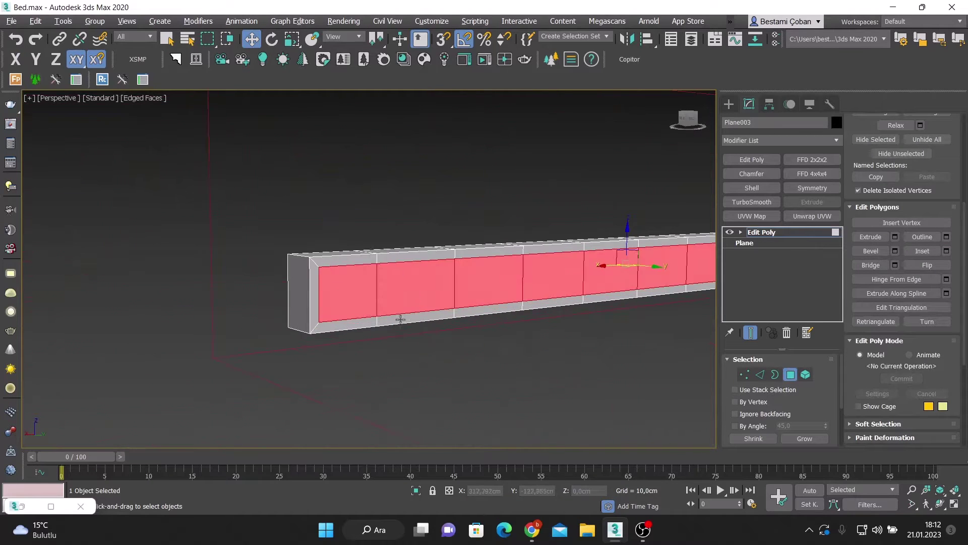
- Select and scale a side face near the rail's end
alt+middle_drag(525, 327, 517, 228)
key(r)
click(518, 228)
scroll(451, 234, up, 2)
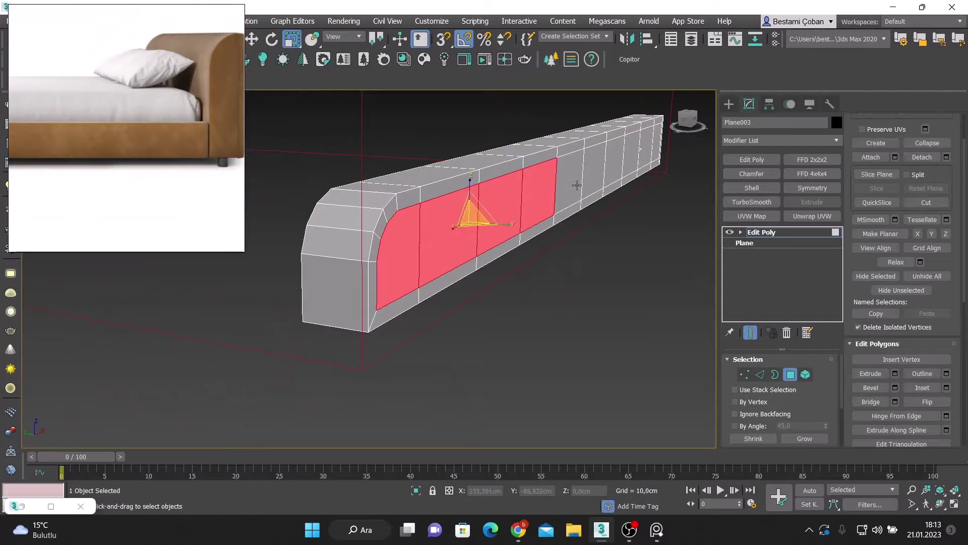
mouse_move(577, 186)
alt+middle_down()
mouse_move(612, 191)
mouse_move(442, 166)
mouse_move(390, 134)
mouse_move(378, 161)
mouse_move(395, 172)
alt+middle_up()
key(w)
- Chamfer the rail's end edges
key(2)
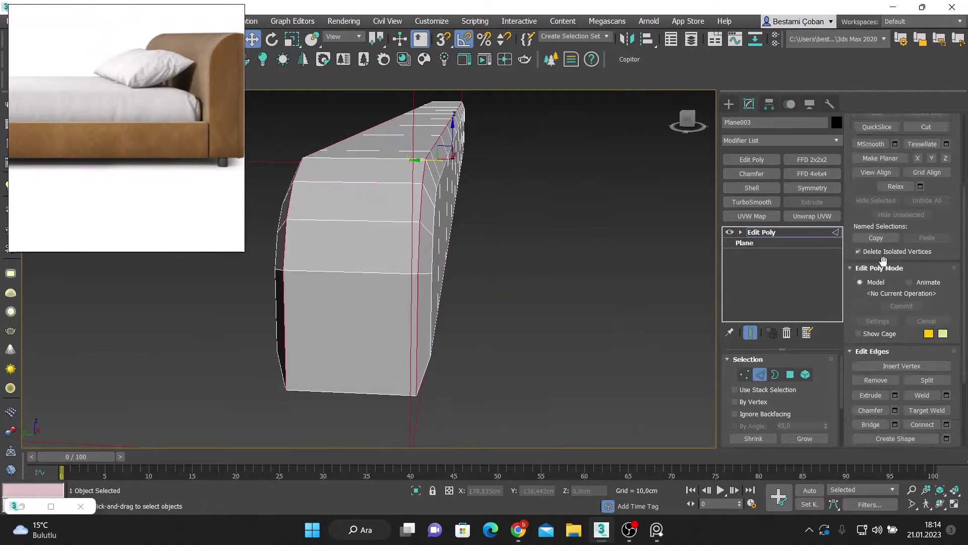
scroll(883, 260, down, 3)
click(895, 350)
mouse_move(454, 302)
alt+middle_down()
mouse_move(543, 324)
mouse_move(505, 323)
alt+middle_up()
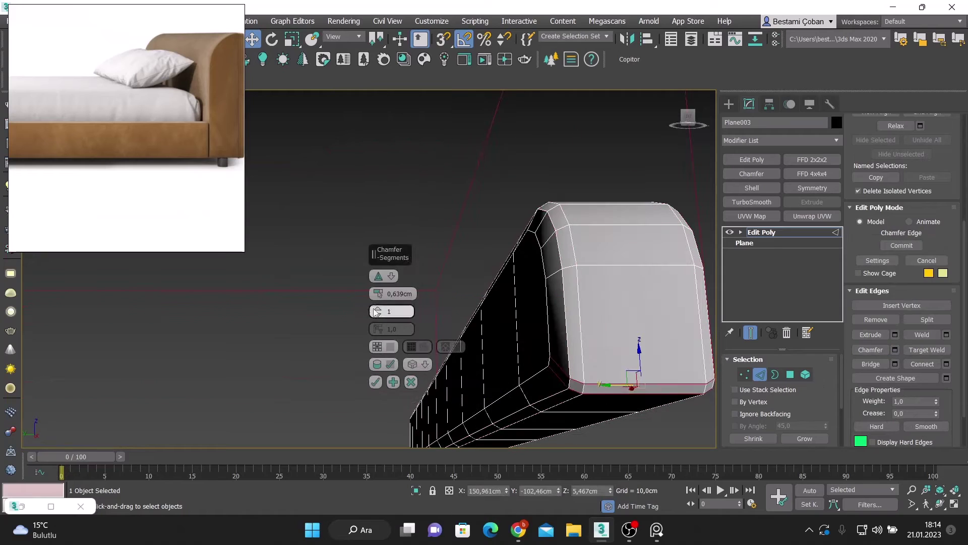
click(376, 382)
- Add TurboSmooth to the rail, then return to Edit Poly vertex editing
click(751, 201)
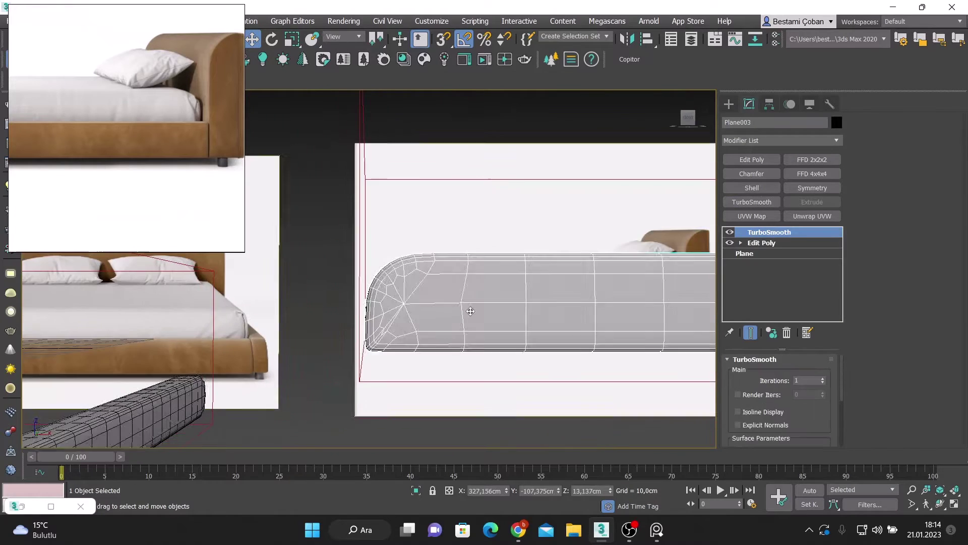
alt+middle_drag(529, 283, 502, 275)
click(761, 242)
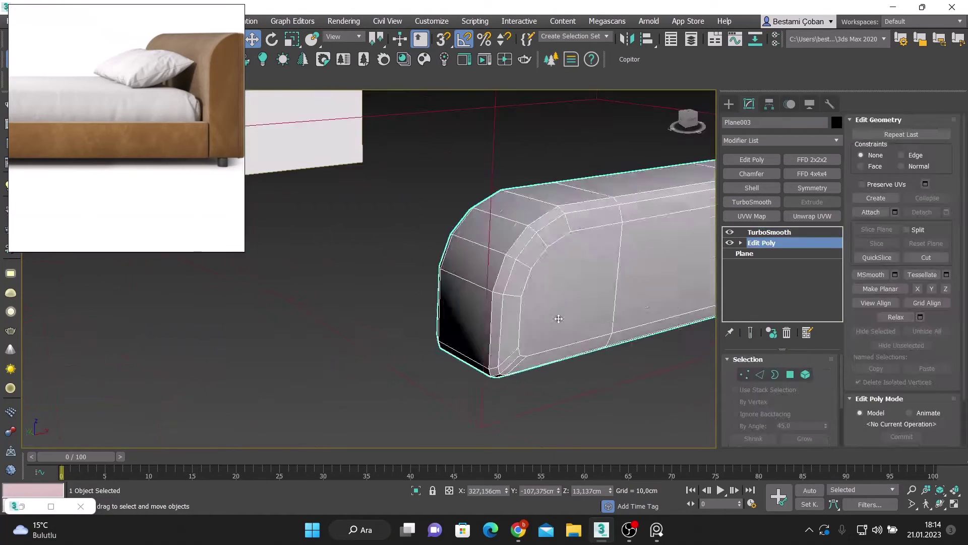
key(1)
key(f)
scroll(297, 275, up, 5)
- Cut a new edge across the rail's rounded end
click(926, 257)
scroll(353, 303, down, 5)
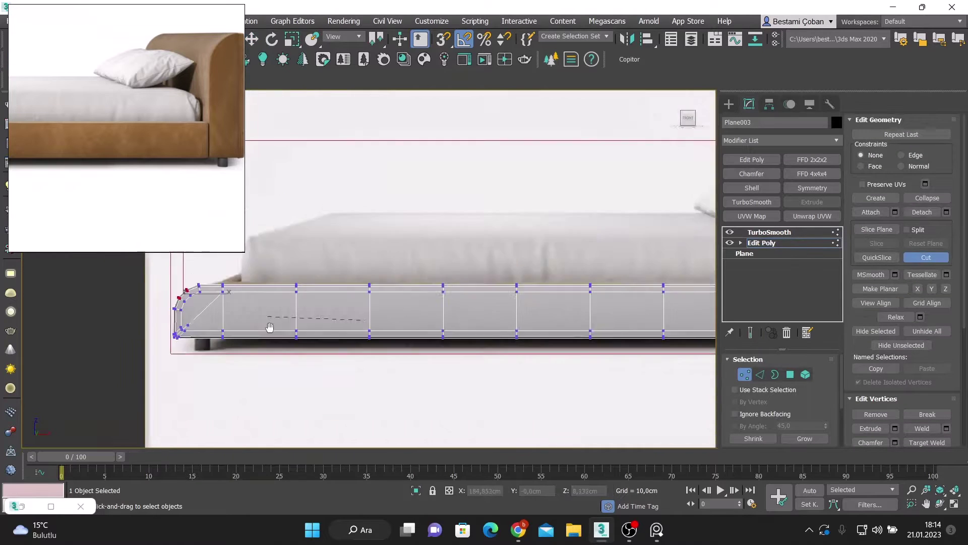
scroll(454, 303, up, 5)
click(405, 302)
click(490, 300)
scroll(491, 258, up, 3)
scroll(509, 227, down, 4)
- Adjust a vertex at the rail's rounded left corner
middle_drag(508, 227, 281, 277)
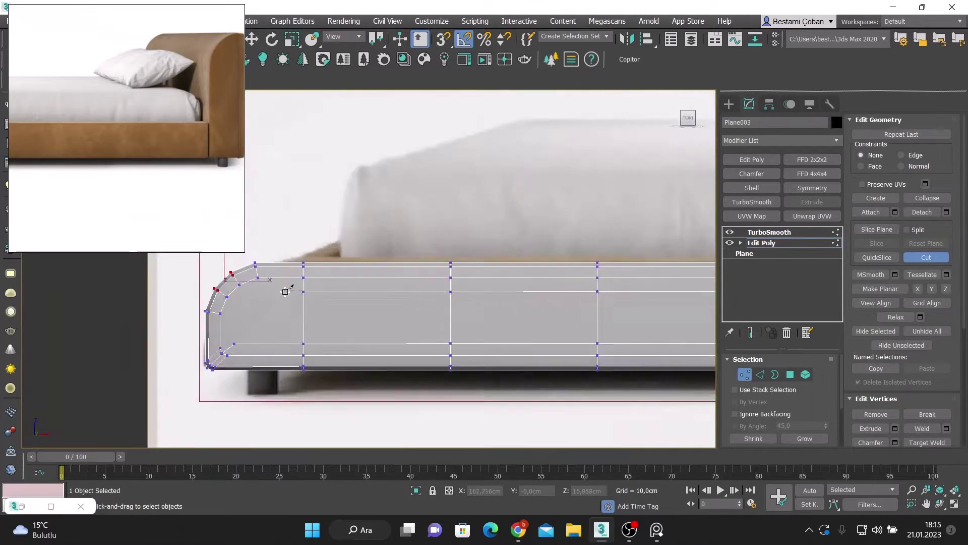
scroll(411, 308, up, 4)
scroll(371, 313, up, 2)
scroll(422, 312, up, 2)
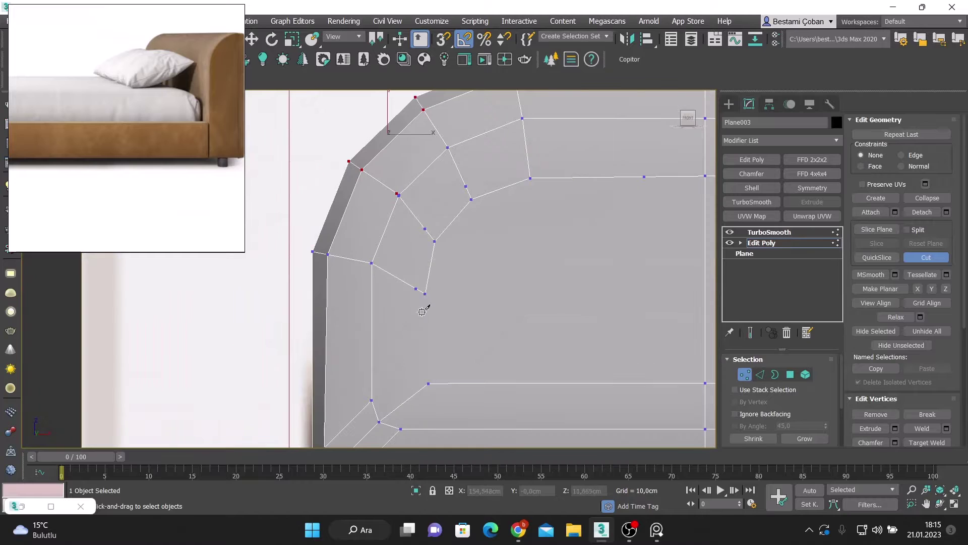
scroll(419, 287, down, 2)
click(424, 267)
scroll(413, 272, up, 4)
scroll(401, 330, down, 2)
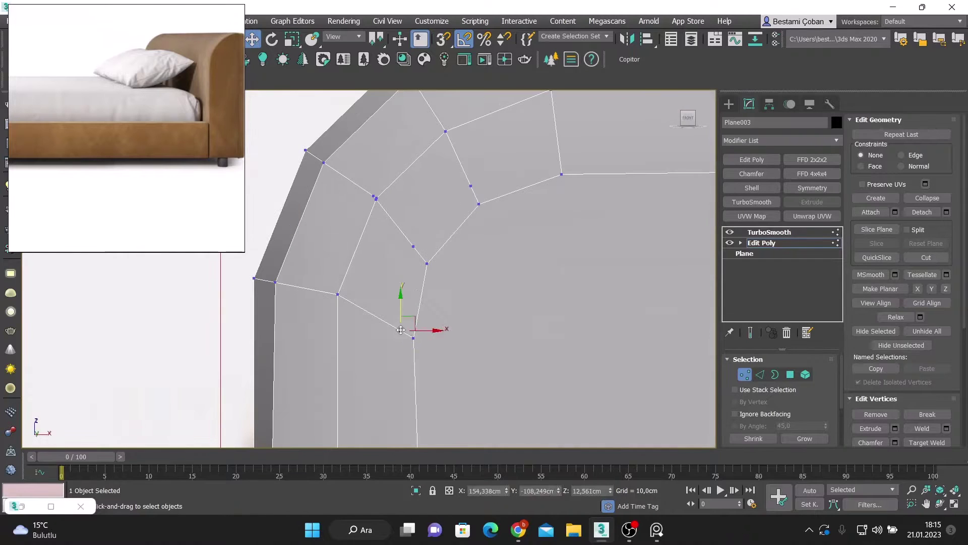
scroll(504, 232, down, 3)
scroll(416, 260, down, 3)
- Toggle Show End Result to preview the smoothed corner, then hide smoothing
click(750, 333)
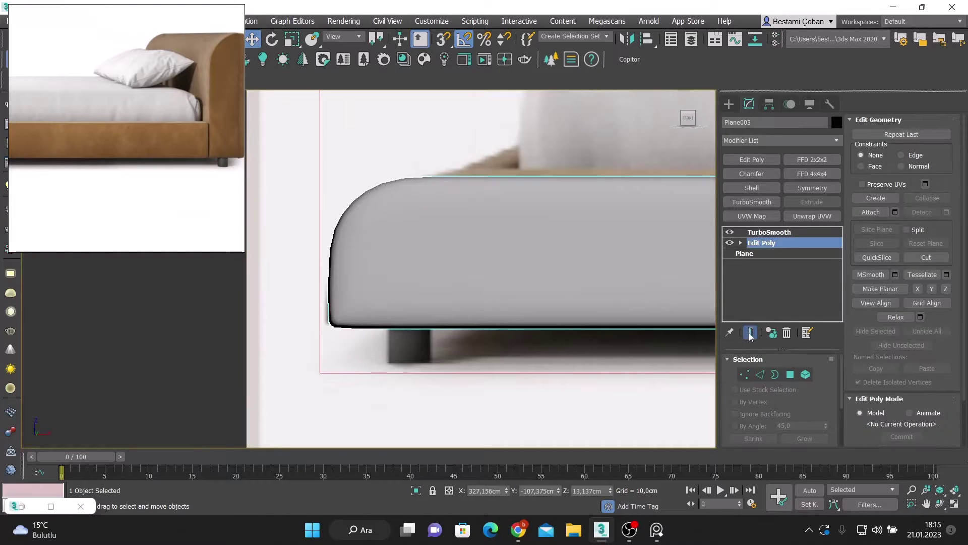
click(769, 232)
key(F4)
click(729, 232)
- Orbit around the rail, then return to the front view
scroll(433, 252, down, 6)
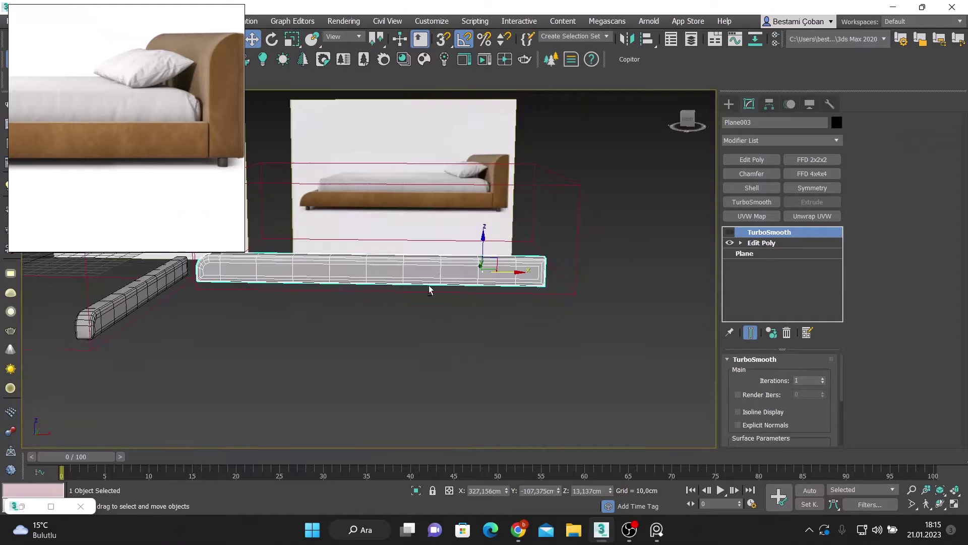
alt+middle_drag(432, 273, 432, 232)
click(514, 309)
key(f)
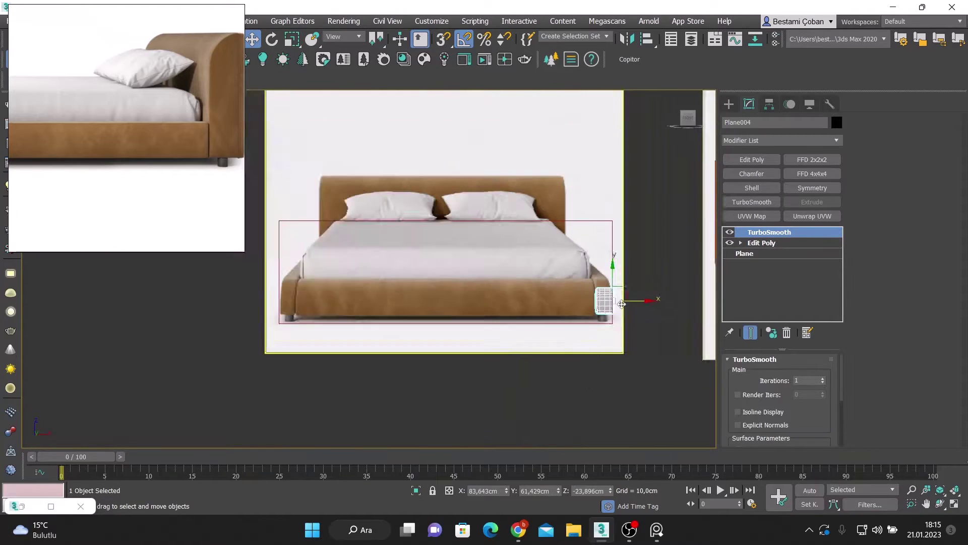
- Copy the rail piece to the bed's other side and rotate both about 80° around Y
shift+drag(597, 301, 149, 301)
key(Return)
key(ctrl+a)
key(r)
scroll(369, 272, down, 5)
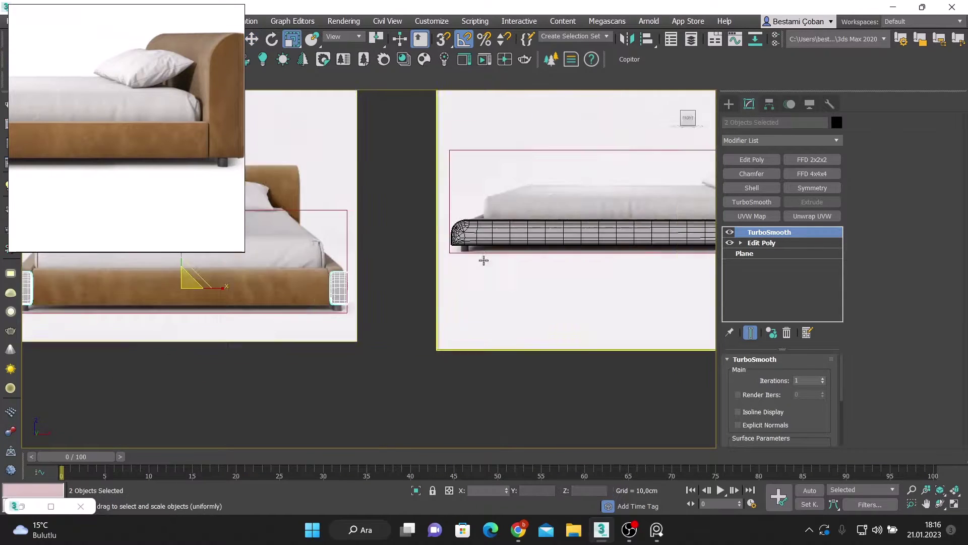
key(e)
drag(470, 265, 469, 305)
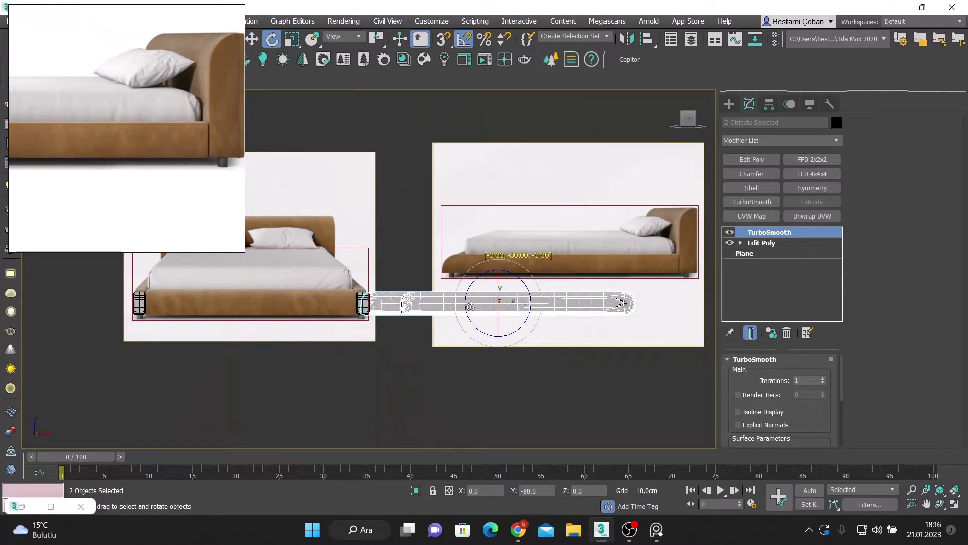
- Select the single rail and orbit close to its end
click(558, 227)
alt+middle_drag(559, 227, 672, 249)
click(353, 334)
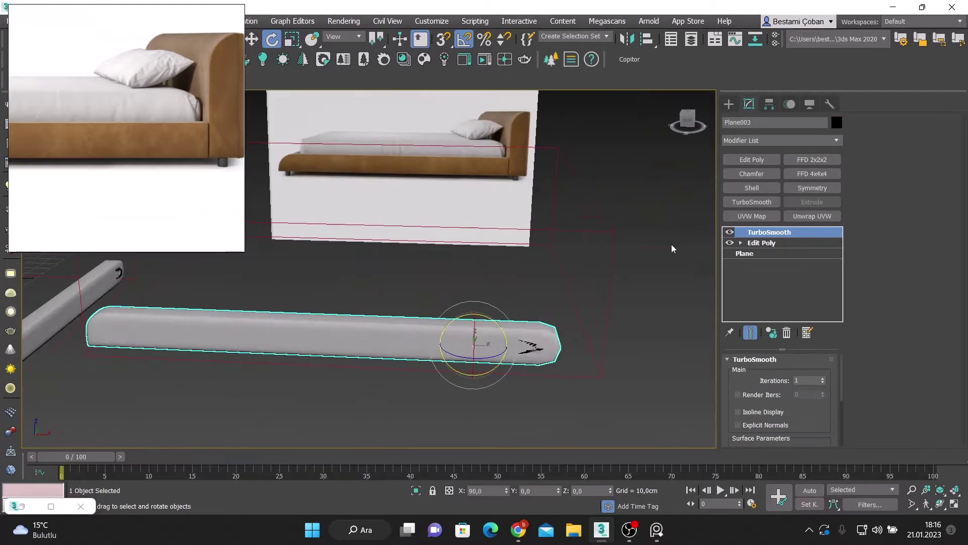
scroll(672, 248, up, 3)
alt+middle_drag(566, 309, 547, 222)
- Cut new edges into the rail's end and show the smoothed result
key(2)
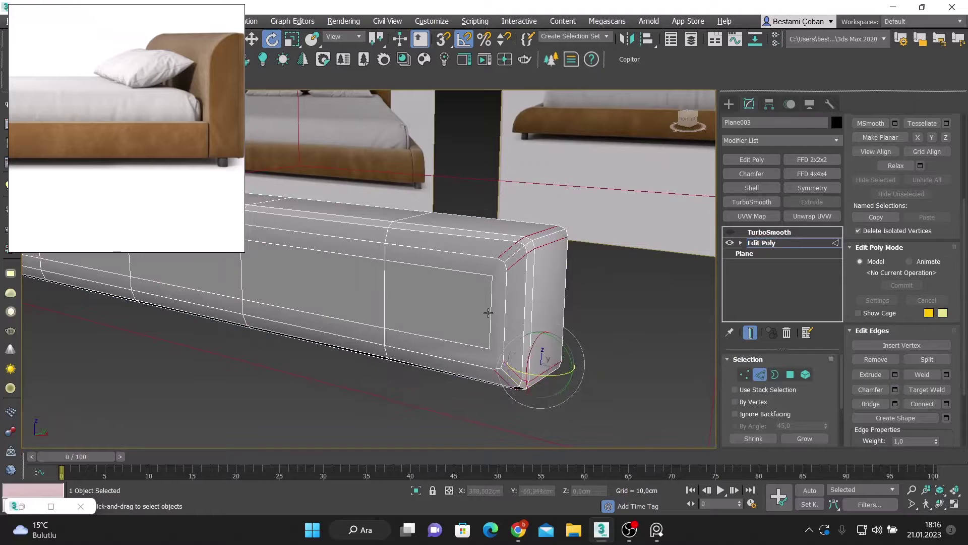
key(f)
key(1)
key(alt+c)
scroll(532, 387, down, 3)
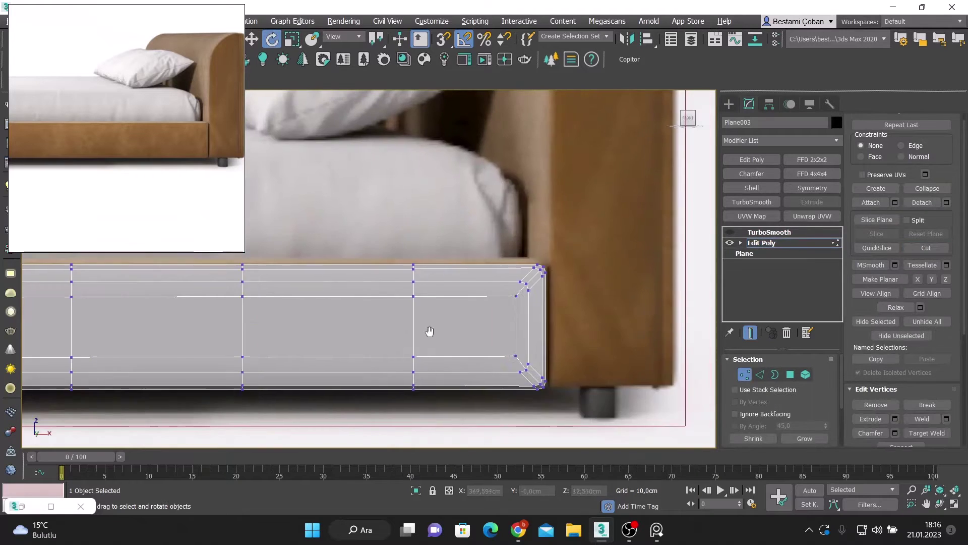
click(769, 232)
mouse_move(493, 309)
alt+middle_down()
mouse_move(166, 280)
mouse_move(547, 313)
alt+middle_up()
- Select the right bed foot in the front view
key(w)
key(f)
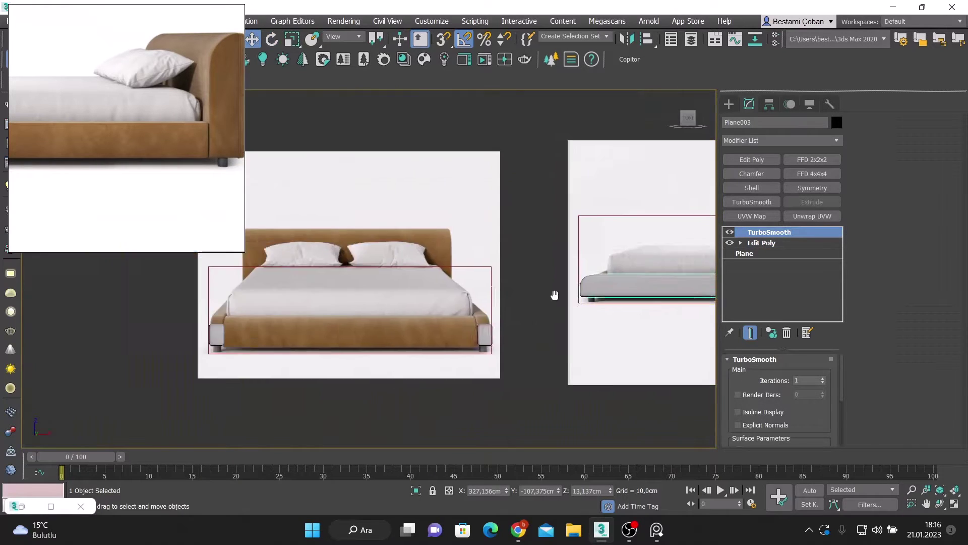
scroll(525, 310, up, 2)
click(525, 310)
scroll(550, 305, up, 1)
- Draw a new Plane at the bed base and rotate it into position
click(729, 104)
click(806, 229)
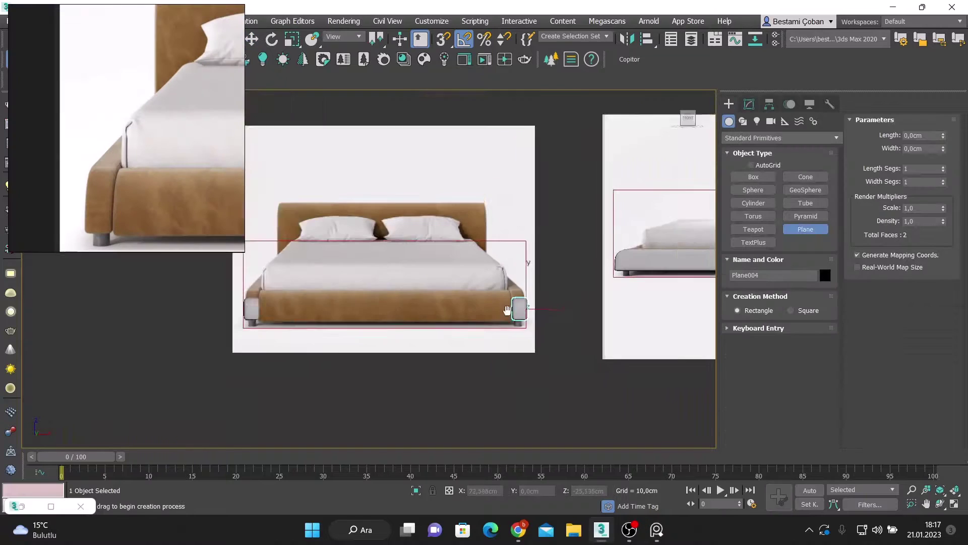
drag(555, 323, 625, 356)
scroll(435, 319, down, 3)
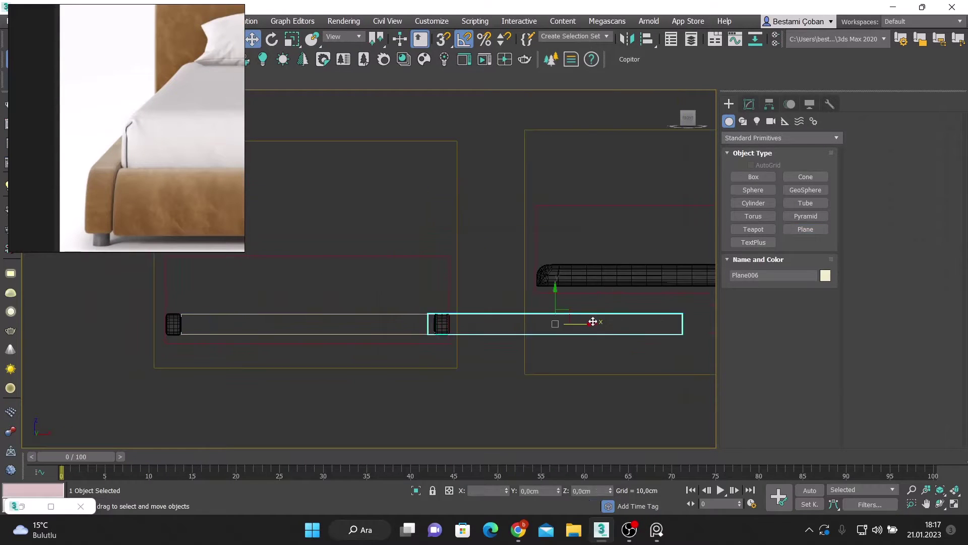
key(e)
drag(594, 320, 566, 324)
- Add an Edit Poly modifier to the plane and switch to Border mode
click(749, 104)
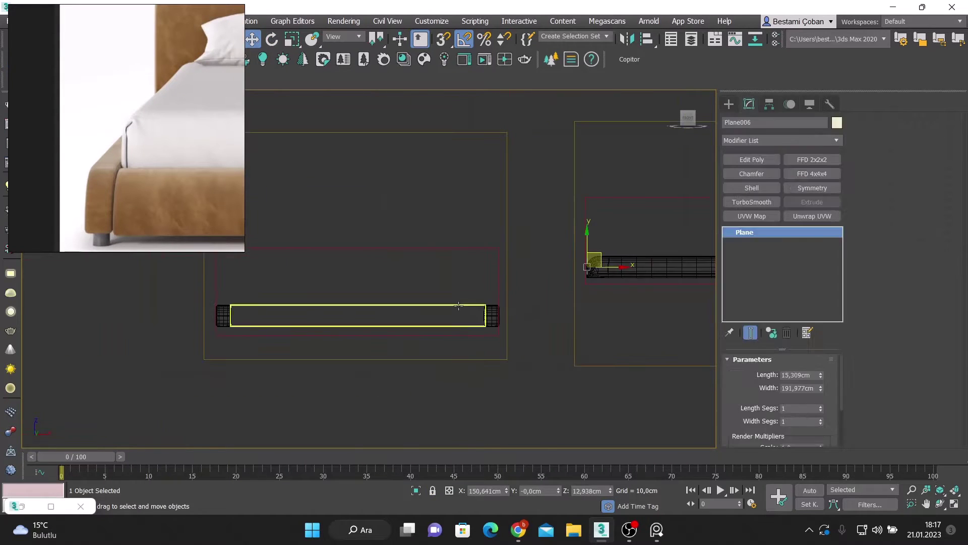
click(751, 159)
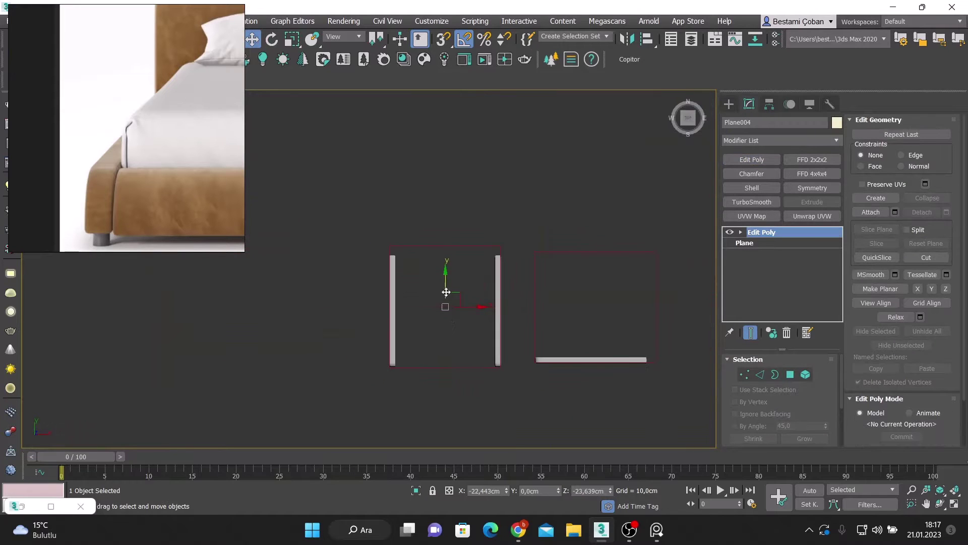
key(3)
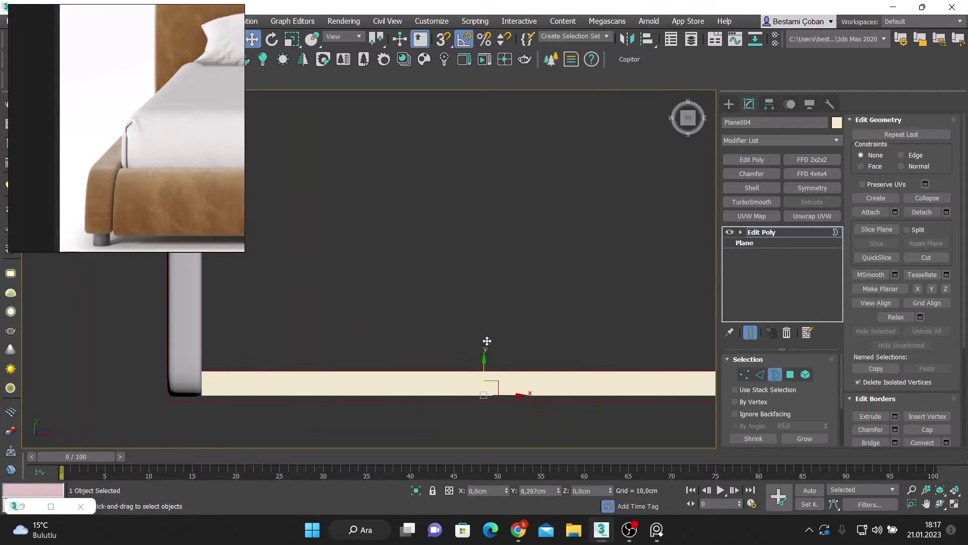
scroll(412, 344, down, 3)
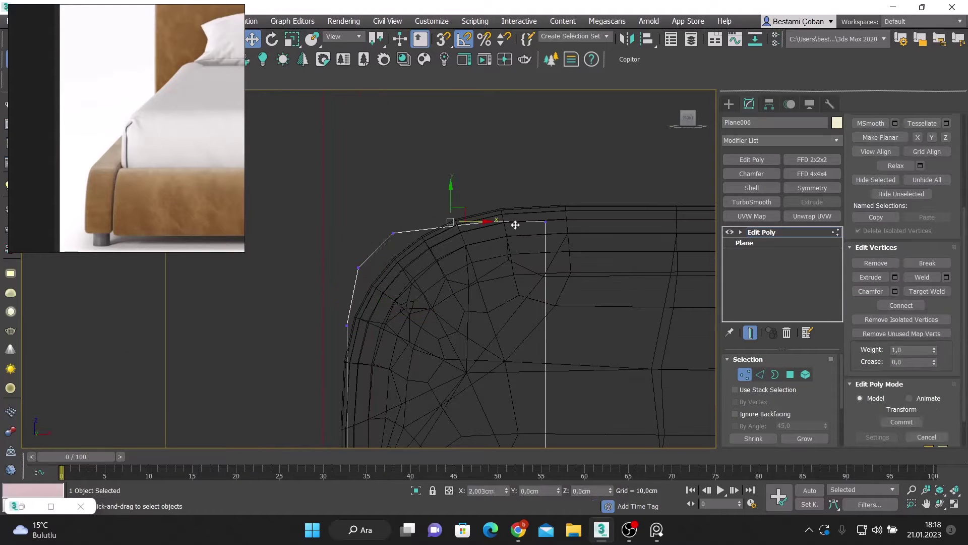
scroll(394, 271, down, 3)
scroll(395, 271, down, 3)
scroll(394, 272, down, 3)
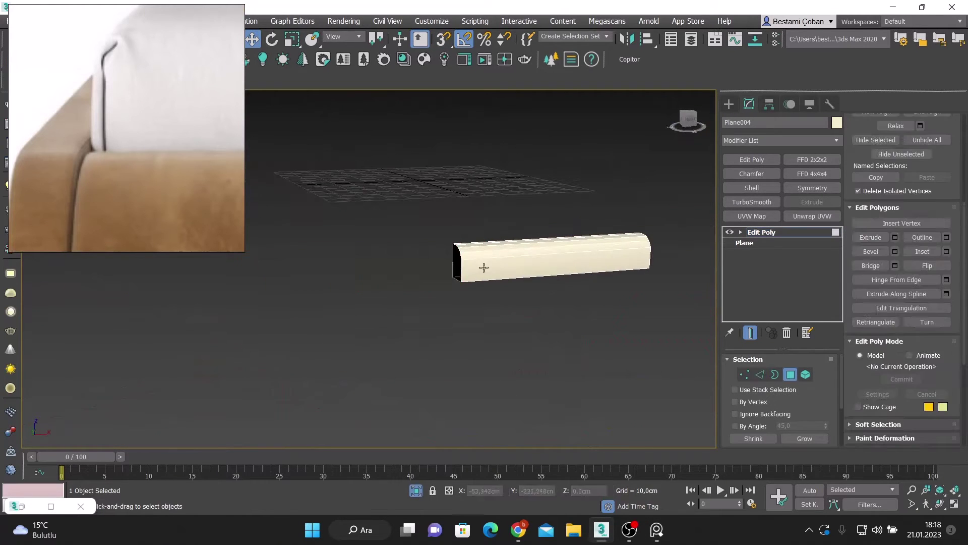
- Mirror a copy of the rail to the left side and give both rails a grey material
mouse_move(486, 259)
shift+mouse_down()
mouse_move(333, 265)
mouse_move(409, 295)
shift+mouse_up()
click(486, 316)
click(627, 38)
click(455, 326)
click(465, 373)
ctrl+click(454, 293)
key(m)
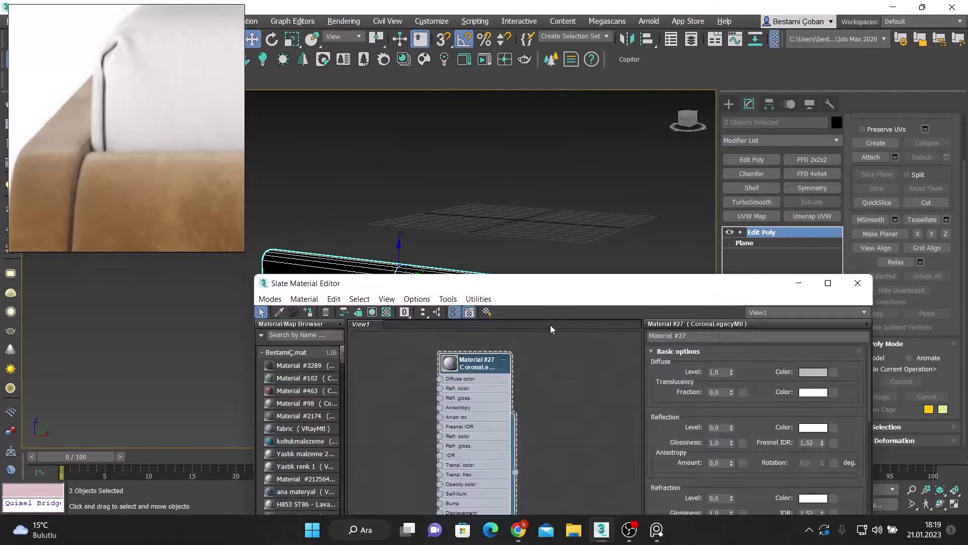
- Connect an edge along the original rail and chamfer its end edges
click(580, 276)
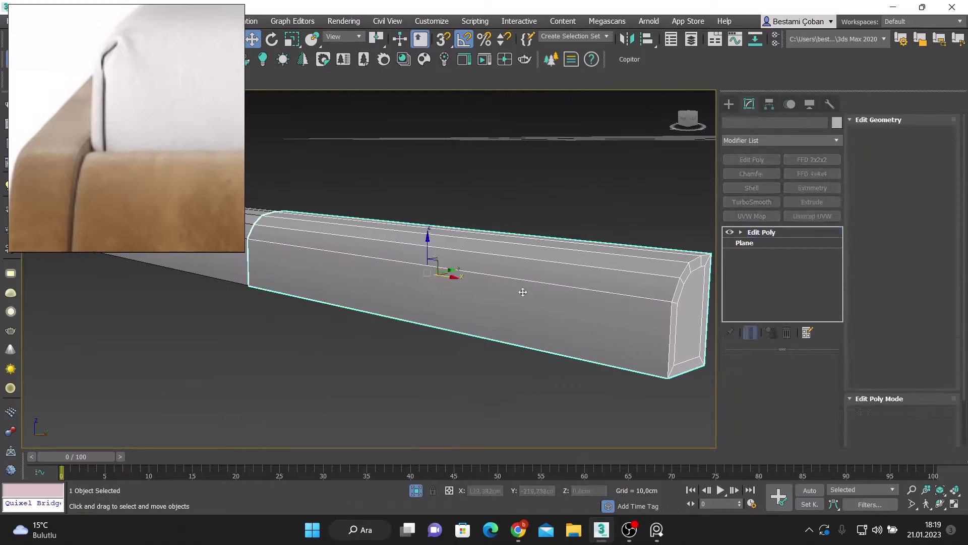
right_click(559, 294)
scroll(435, 372, down, 3)
key(2)
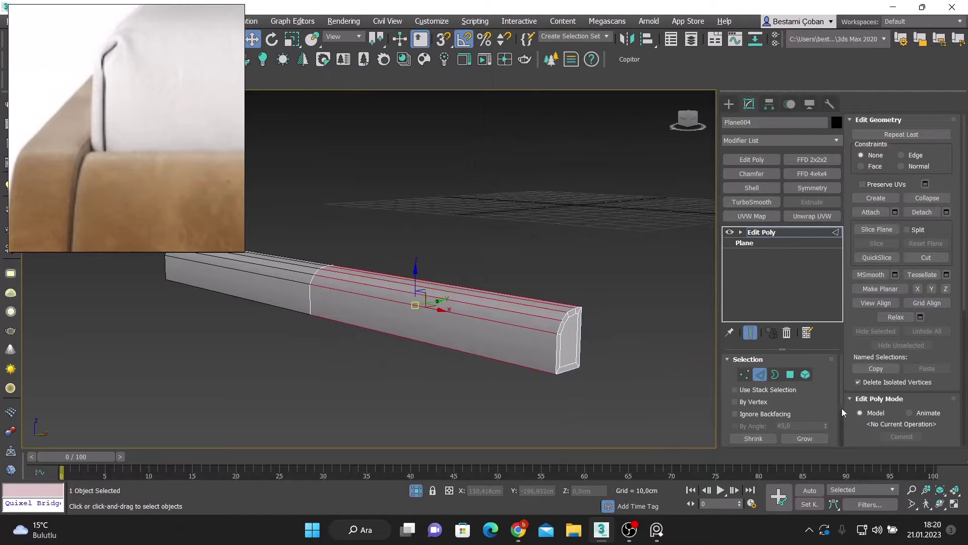
scroll(937, 305, down, 5)
click(947, 327)
scroll(463, 335, up, 5)
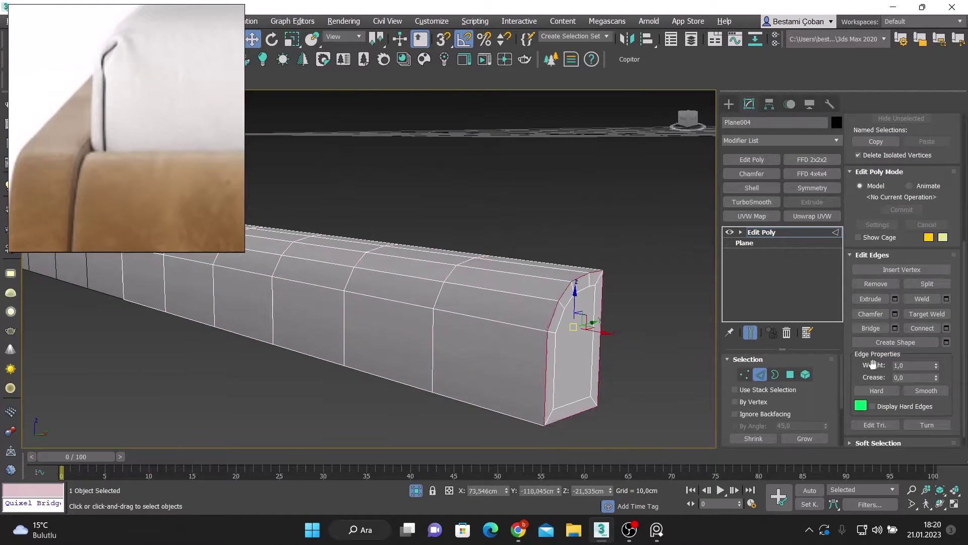
click(895, 314)
drag(379, 315, 377, 302)
alt+middle_drag(453, 328, 543, 317)
click(376, 382)
- Add TurboSmooth with 2 iterations to the rail, then return to its base polygons
alt+middle_drag(376, 382, 497, 394)
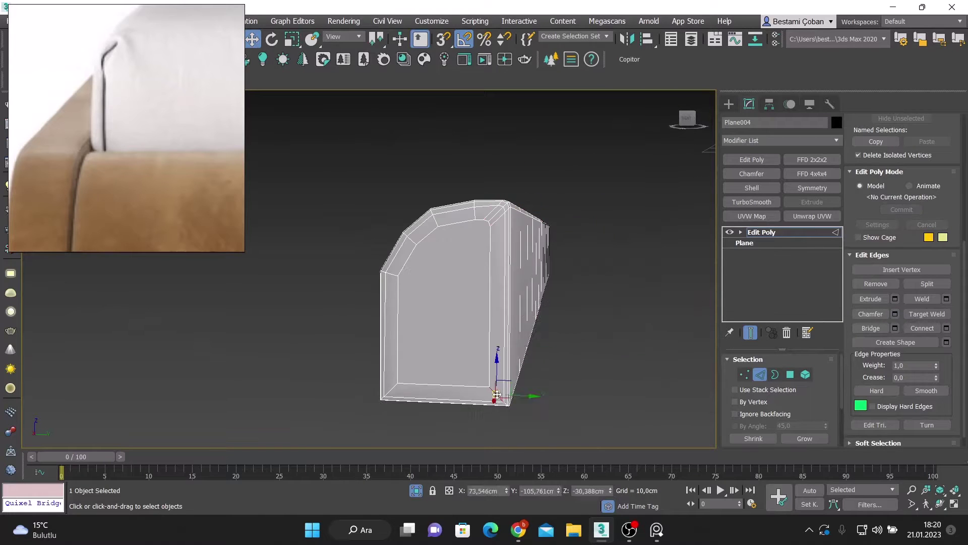
click(752, 202)
alt+middle_drag(479, 303, 558, 283)
click(823, 378)
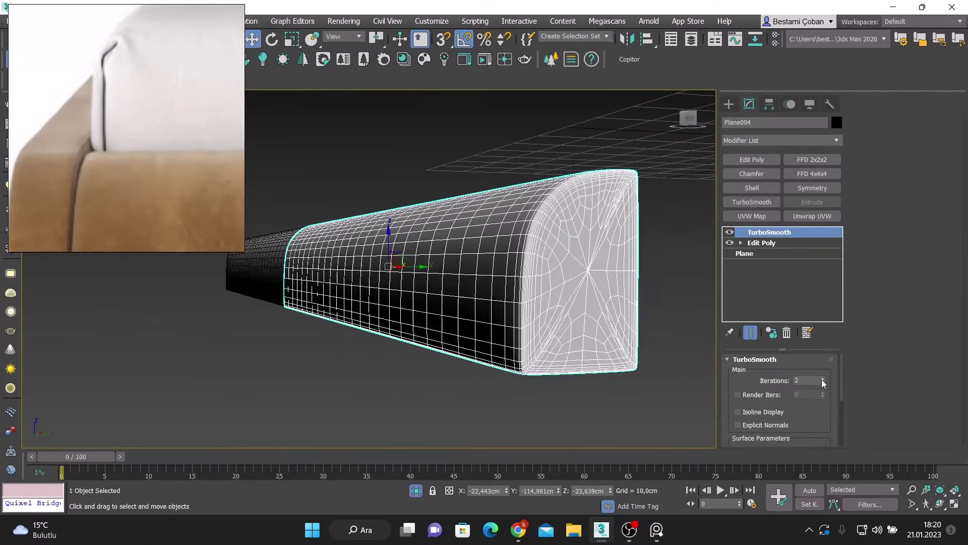
click(730, 233)
click(761, 242)
- Inset the rail's end face and select the vertices at that end
scroll(573, 217, up, 3)
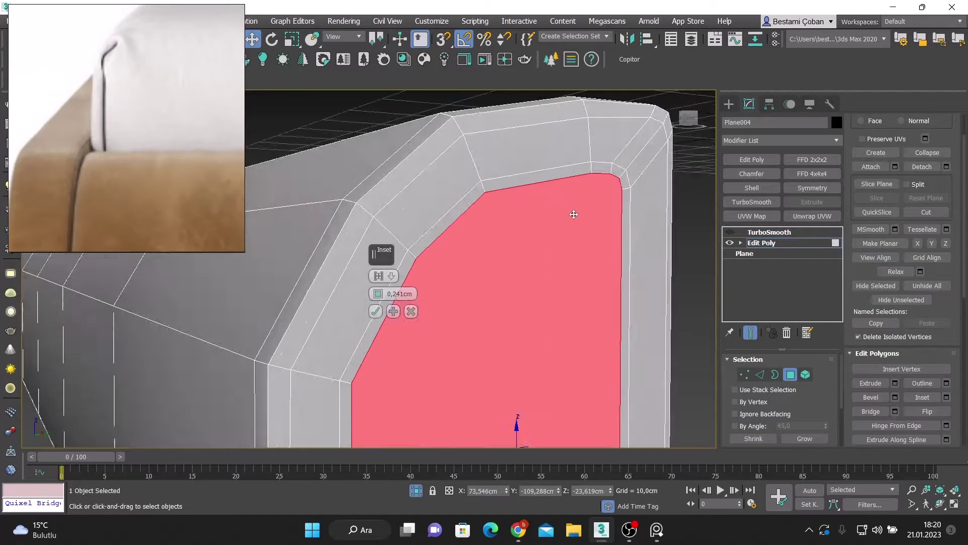
click(769, 232)
scroll(454, 303, down, 4)
alt+middle_drag(454, 302, 403, 282)
click(761, 243)
key(1)
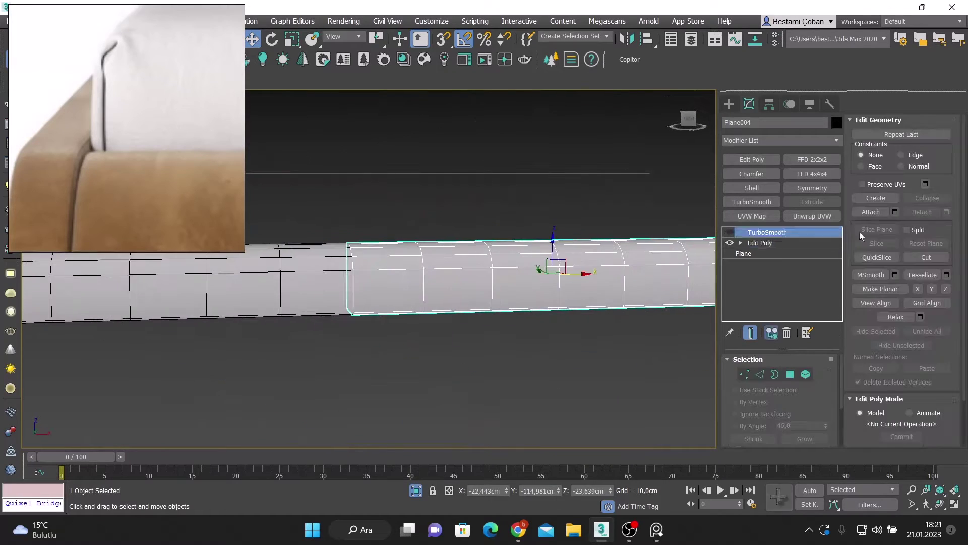
drag(332, 256, 367, 372)
key(6)
alt+middle_drag(404, 353, 517, 367)
scroll(512, 325, up, 4)
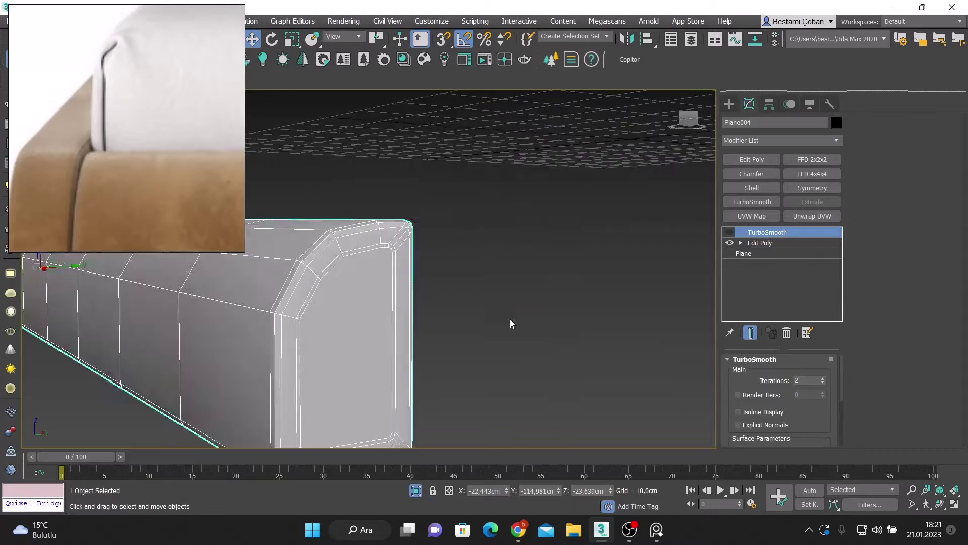
scroll(485, 270, up, 2)
key(1)
- Cut new edges across the rail's rounded end face
key(alt+c)
scroll(486, 271, up, 2)
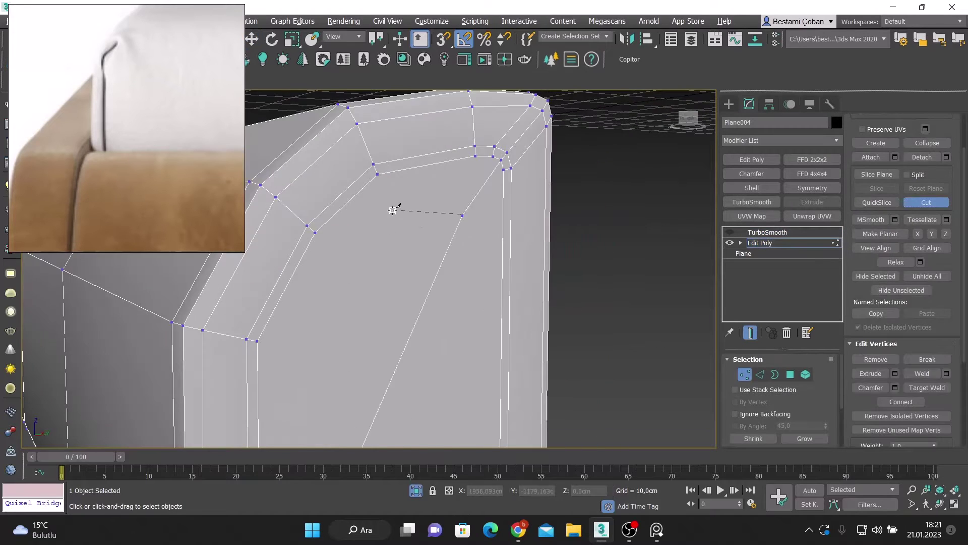
click(439, 208)
click(397, 242)
click(371, 262)
click(356, 391)
scroll(348, 411, up, 2)
scroll(542, 376, down, 4)
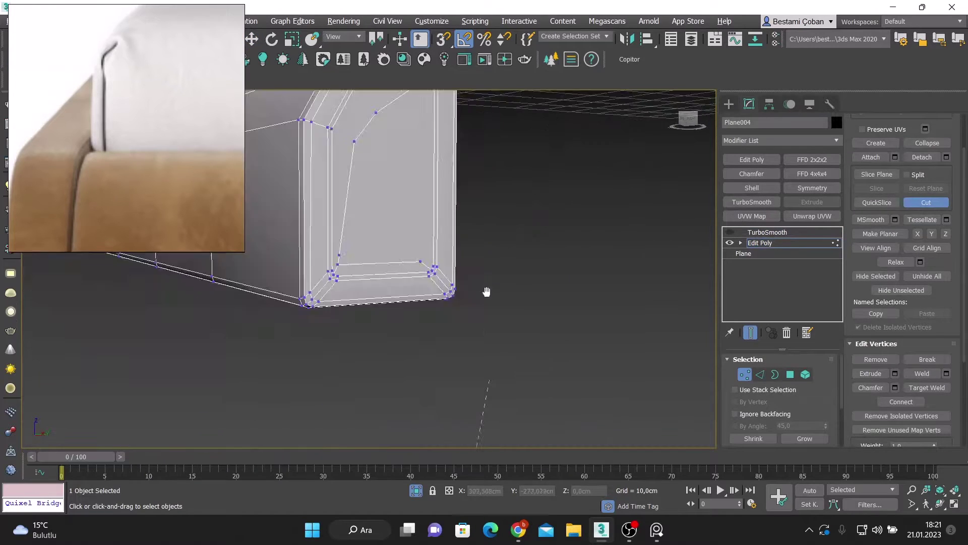
scroll(453, 189, up, 4)
scroll(381, 251, down, 3)
right_click(384, 341)
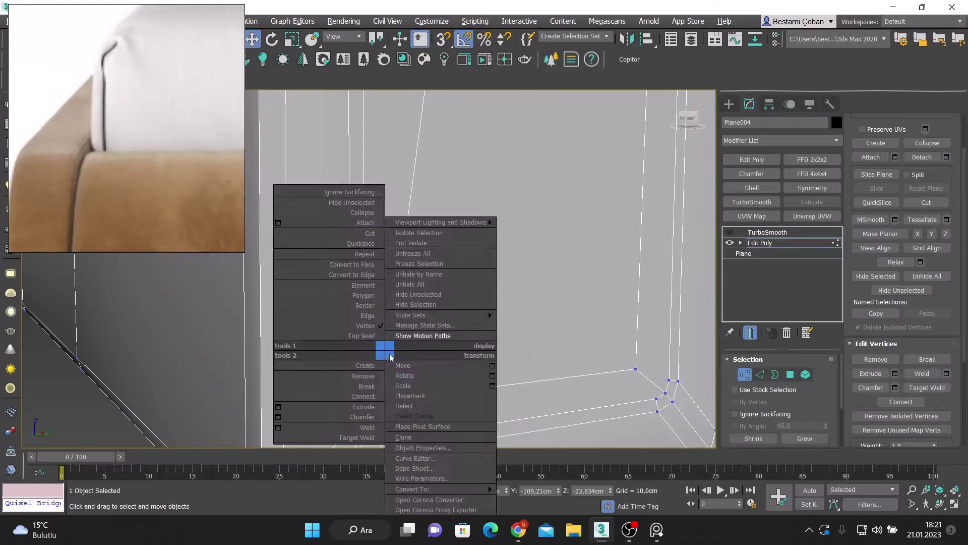
click(406, 360)
- Reposition the corner vertices of the rail's end face with vertex snapping on
scroll(452, 353, up, 3)
scroll(452, 353, down, 3)
click(605, 309)
scroll(605, 309, up, 3)
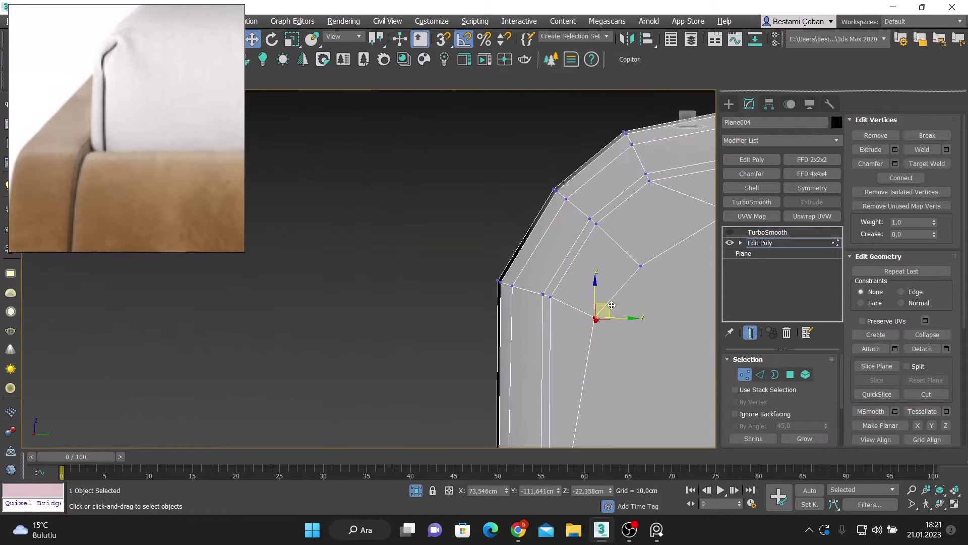
middle_drag(605, 309, 566, 268)
scroll(613, 178, up, 2)
scroll(613, 178, down, 3)
scroll(585, 247, up, 2)
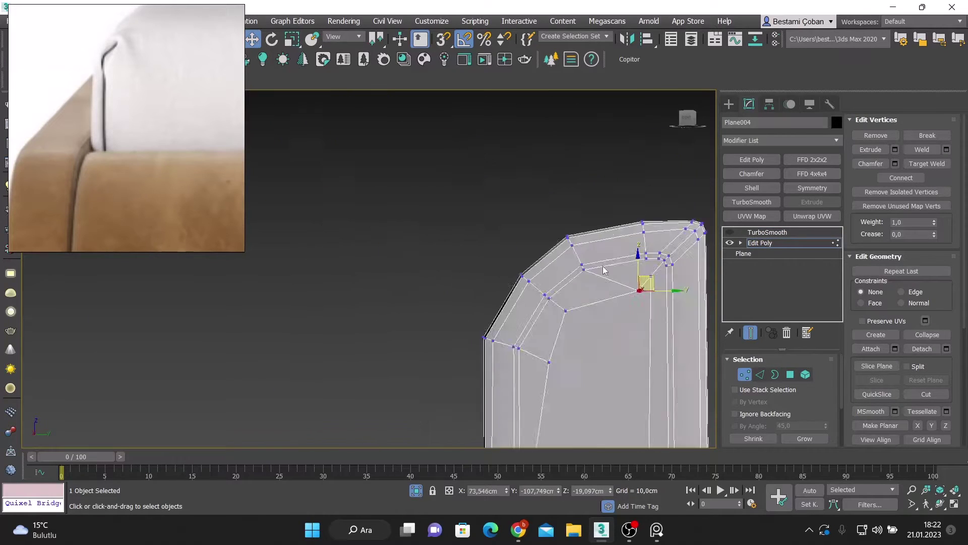
scroll(554, 262, up, 1)
scroll(584, 307, down, 3)
click(584, 306)
scroll(584, 307, up, 3)
click(510, 368)
key(s)
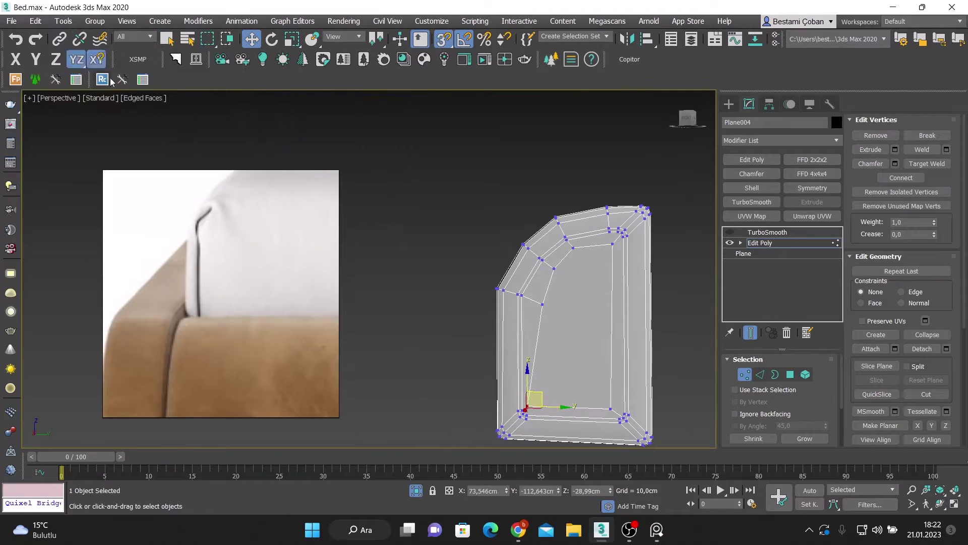
- Show the smoothed rail and unfreeze all objects in the scene
scroll(579, 313, up, 3)
alt+middle_drag(579, 313, 505, 303)
click(767, 232)
scroll(588, 309, down, 3)
right_click(612, 309)
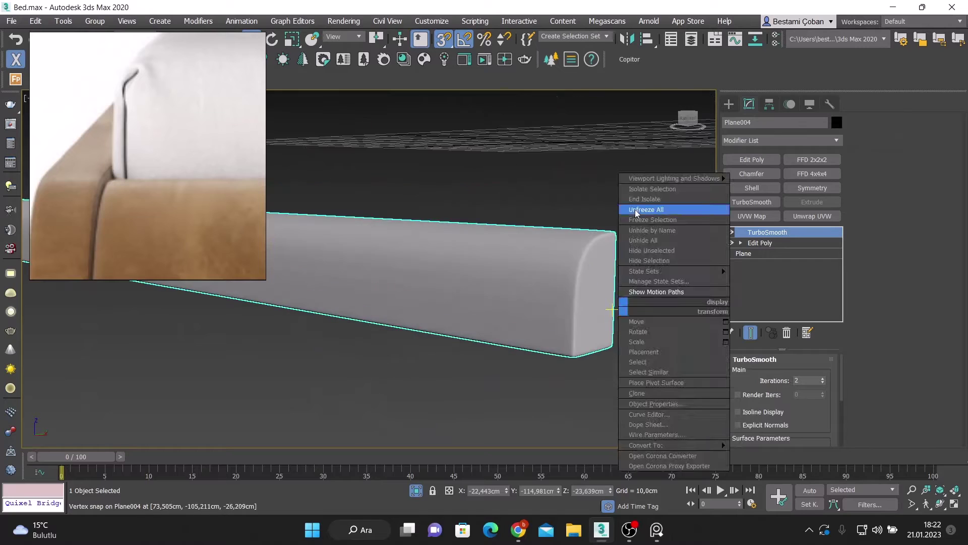
click(637, 210)
scroll(580, 226, down, 5)
scroll(552, 204, up, 5)
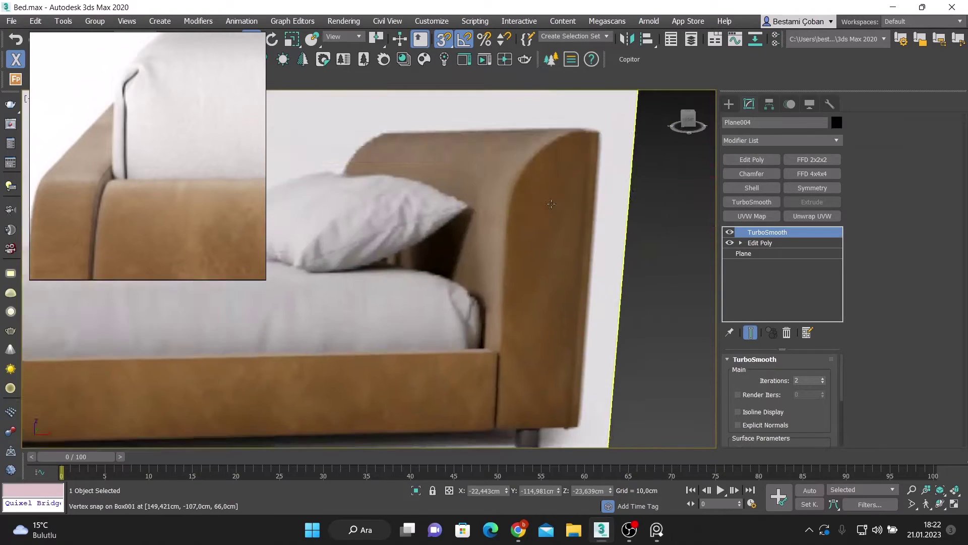
scroll(551, 204, down, 5)
- Move the L-shaped rail in Top view into line with the bed base, then lock the selection
alt+middle_drag(551, 203, 454, 227)
key(t)
ctrl+click(297, 341)
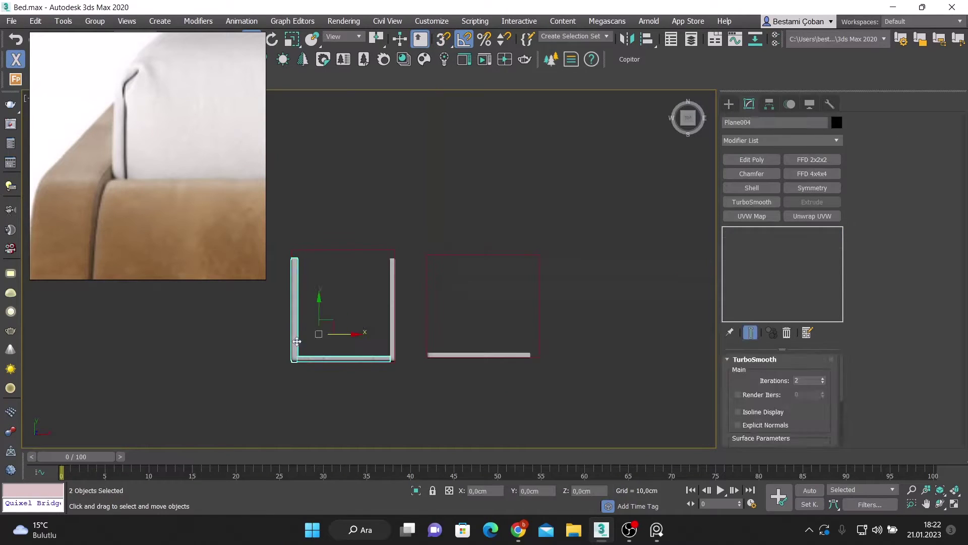
drag(297, 342, 408, 318)
scroll(414, 278, up, 2)
key(e)
scroll(411, 283, up, 5)
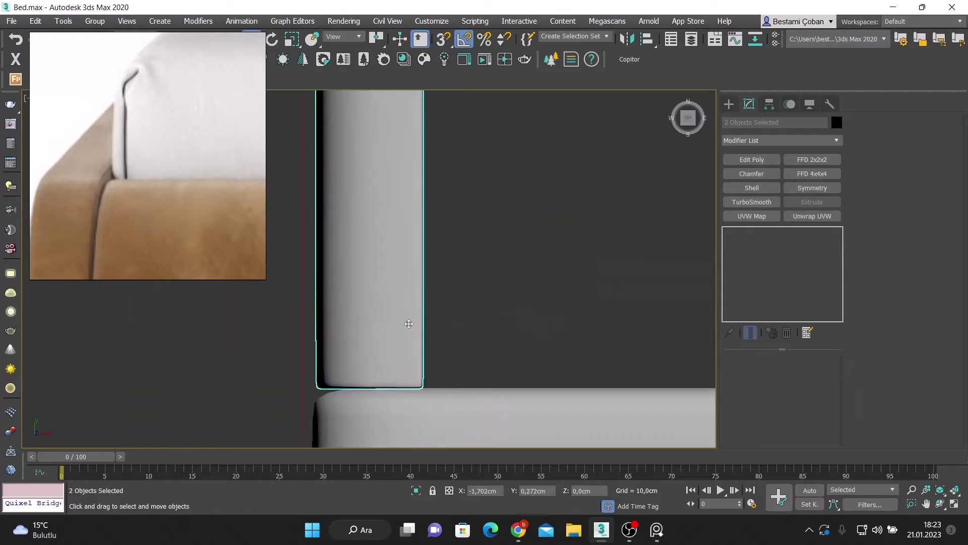
scroll(407, 302, down, 5)
key(p)
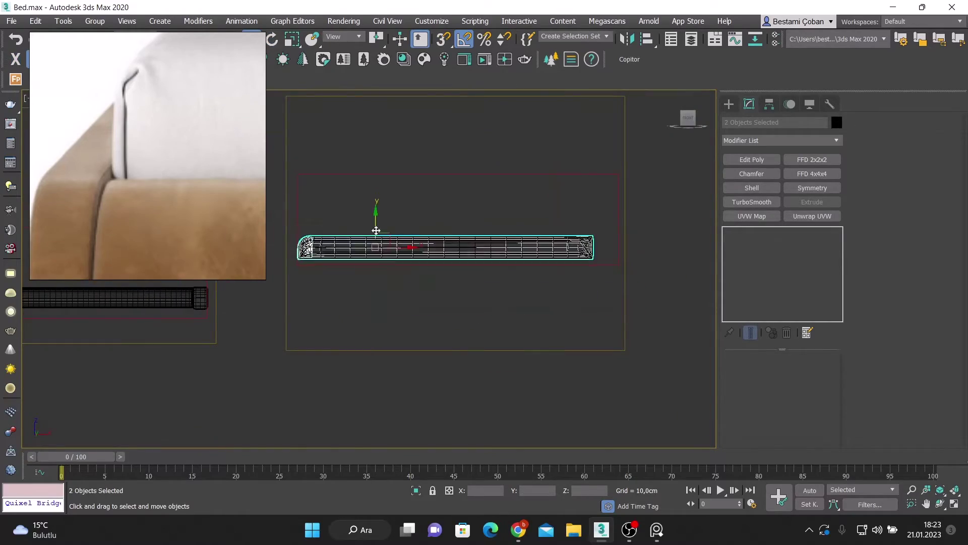
scroll(376, 230, up, 3)
key(space)
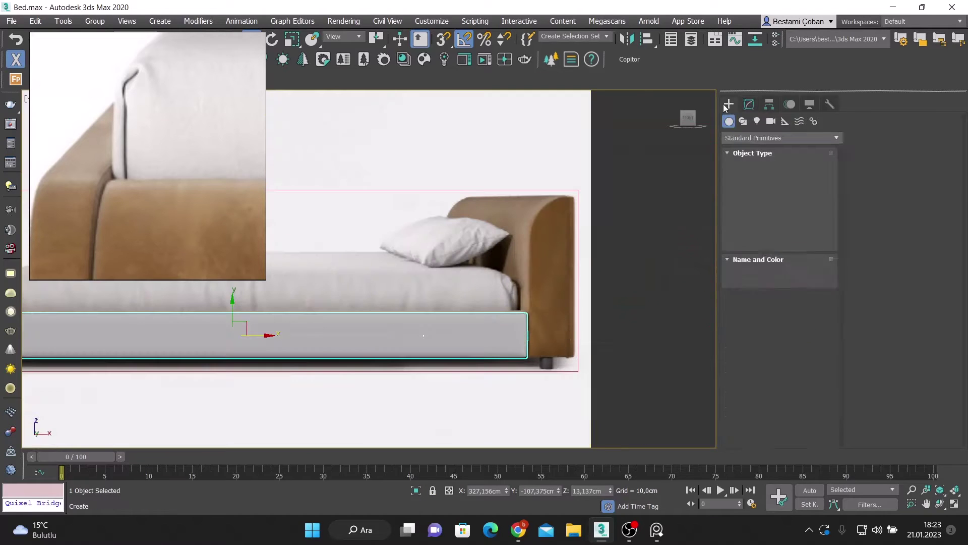
- Draw the headboard panel at the bed's right end and chamfer its edges
drag(529, 357, 578, 199)
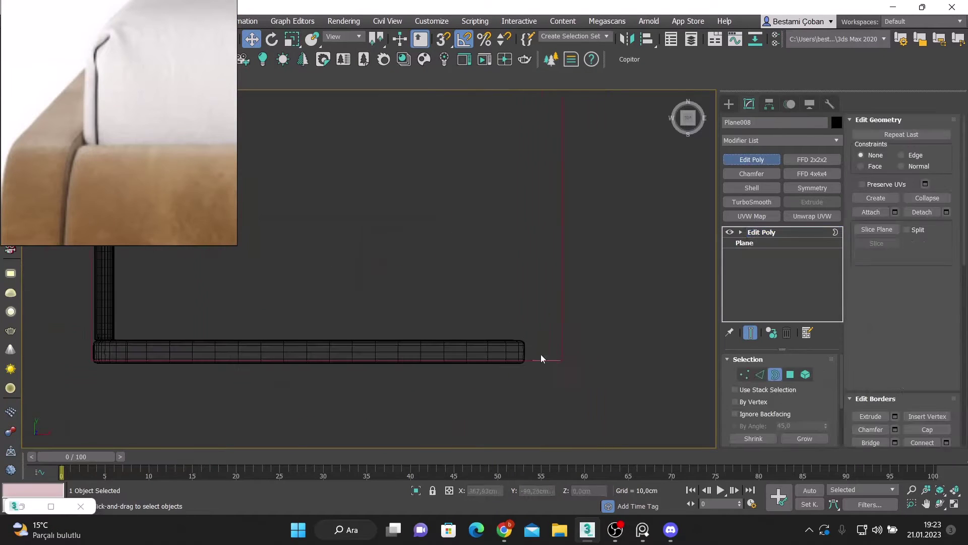
key(2)
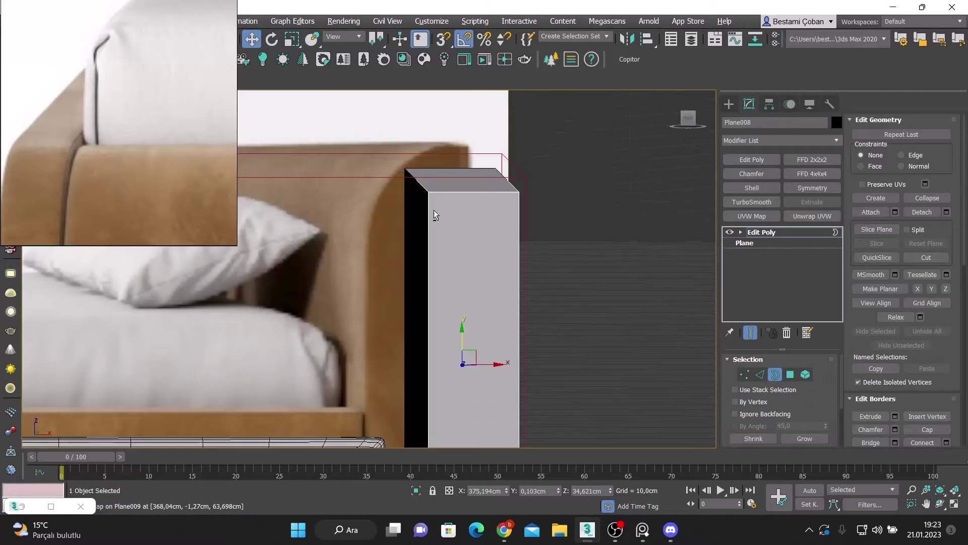
click(530, 220)
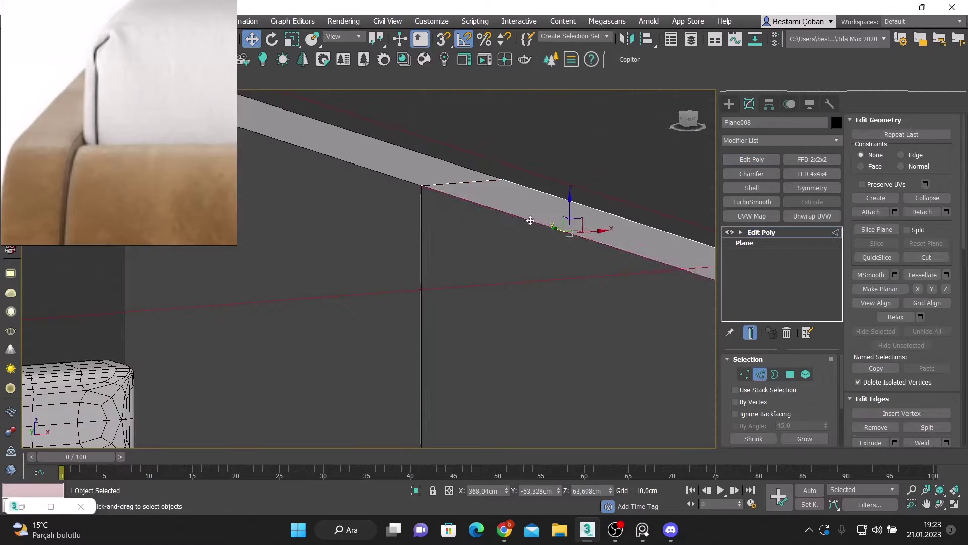
key(f)
key(ctrl+shift+c)
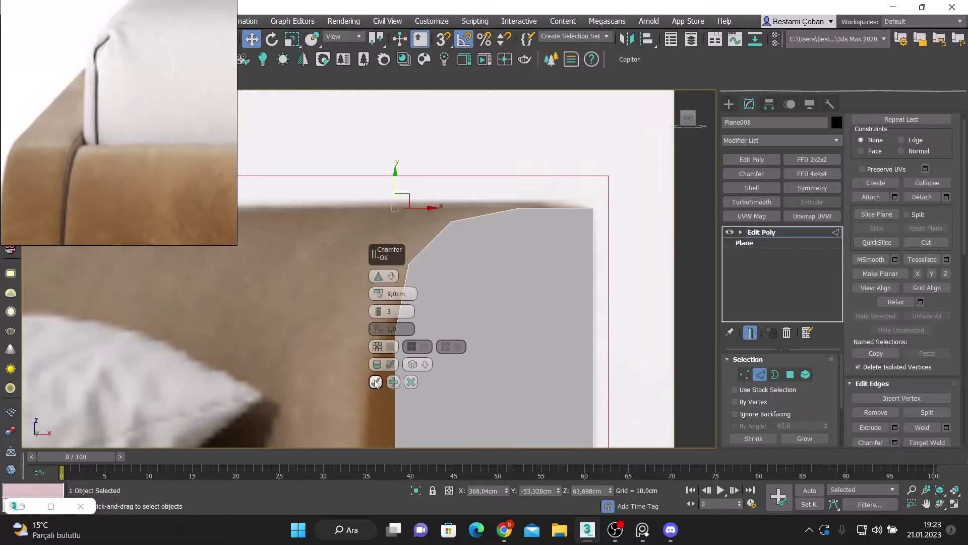
click(376, 382)
- Inset the headboard panel's front face
key(2)
key(t)
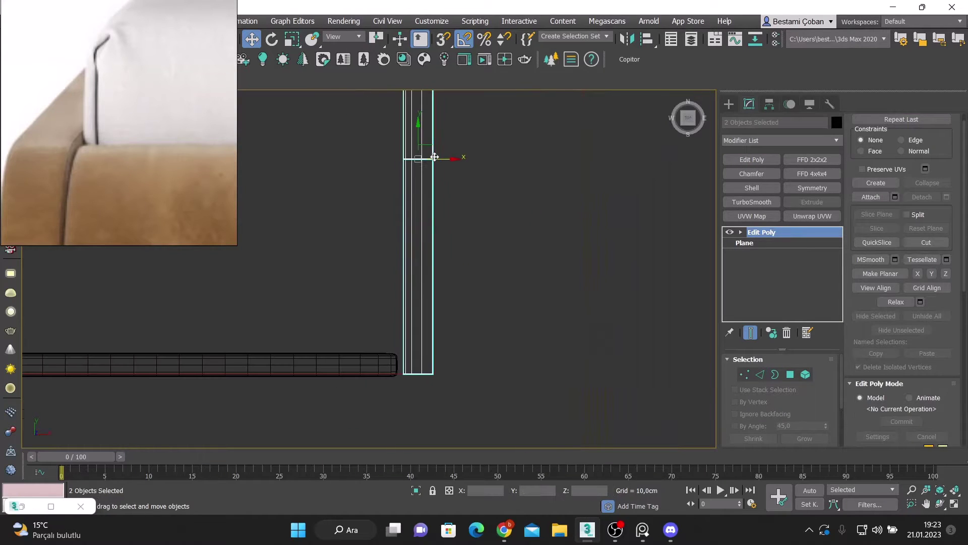
mouse_move(434, 157)
alt+middle_down()
mouse_move(422, 234)
mouse_move(439, 262)
alt+middle_up()
key(4)
click(449, 327)
key(shift+i)
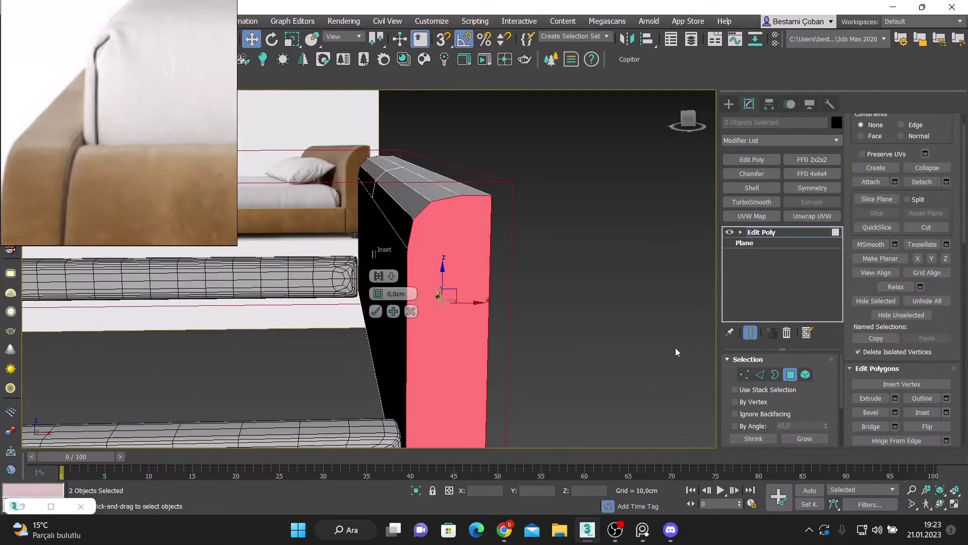
- Chamfer the edges of the panel's top strip
mouse_move(676, 352)
alt+middle_down()
mouse_move(493, 275)
mouse_move(722, 336)
alt+middle_up()
alt+middle_drag(652, 291, 596, 237)
click(578, 217)
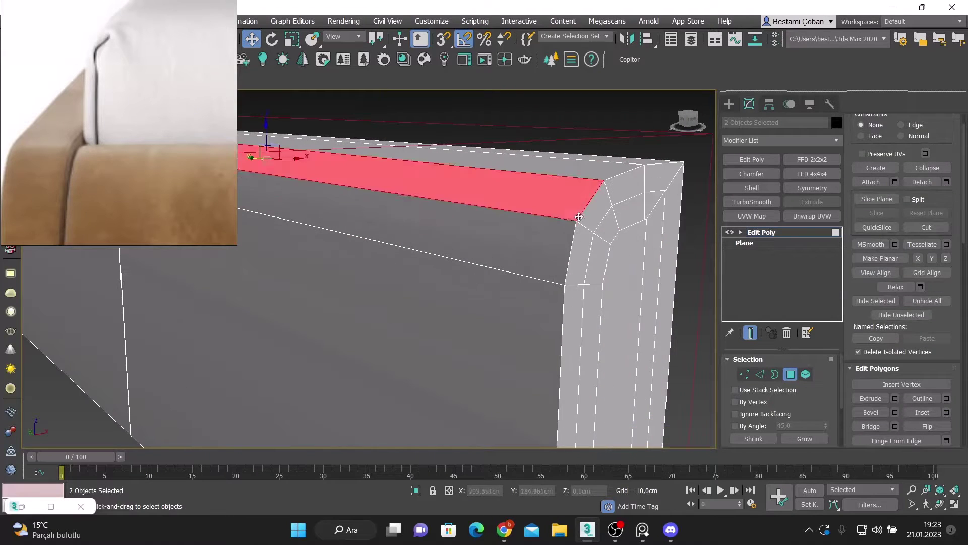
click(895, 428)
- Add TurboSmooth to the headboard panel and connect new edge loops
click(751, 201)
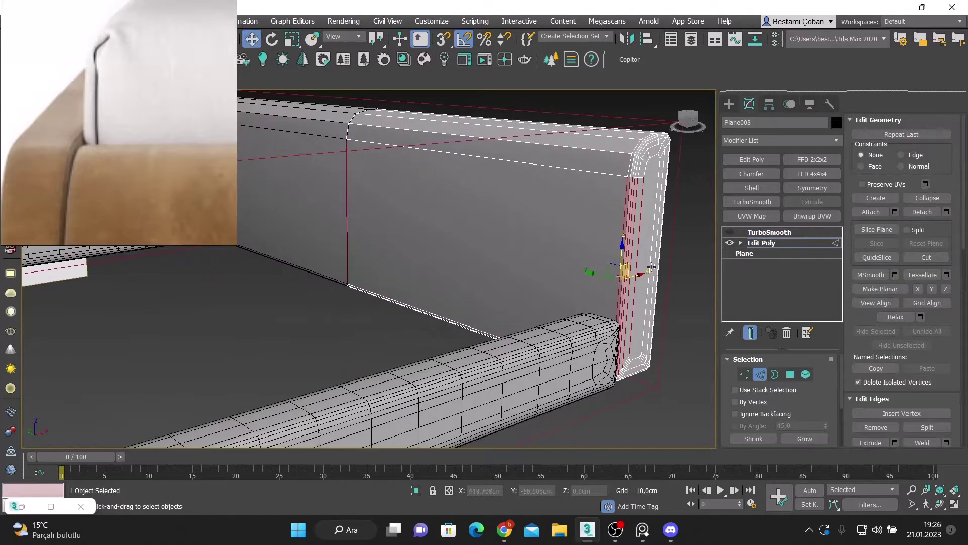
scroll(933, 381, down, 2)
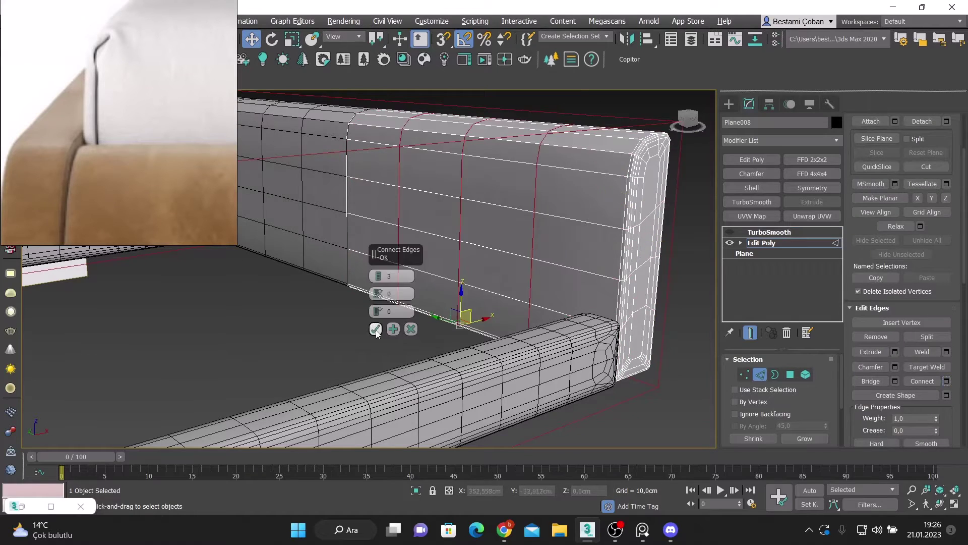
click(376, 328)
click(769, 232)
scroll(504, 302, down, 5)
scroll(505, 303, up, 4)
- Put a new Edit Poly layer above the headboard's TurboSmooth
scroll(557, 351, down, 6)
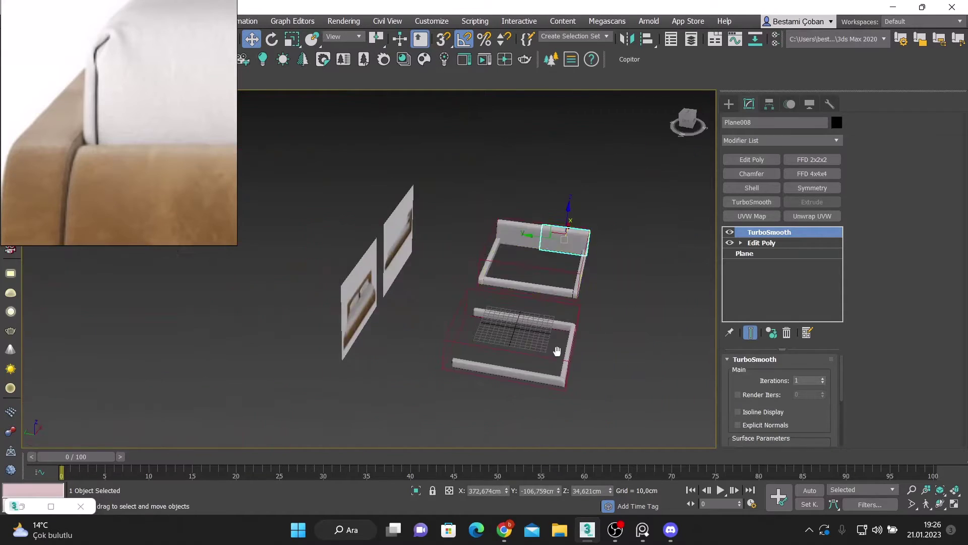
key(t)
click(761, 243)
key(1)
scroll(398, 207, up, 3)
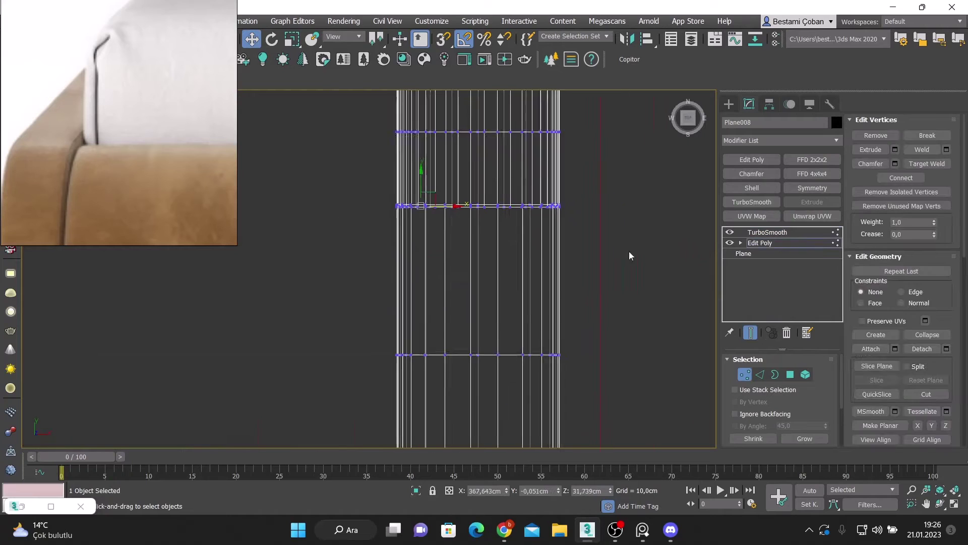
scroll(629, 255, up, 2)
click(767, 232)
right_click(767, 232)
click(796, 252)
scroll(522, 257, down, 4)
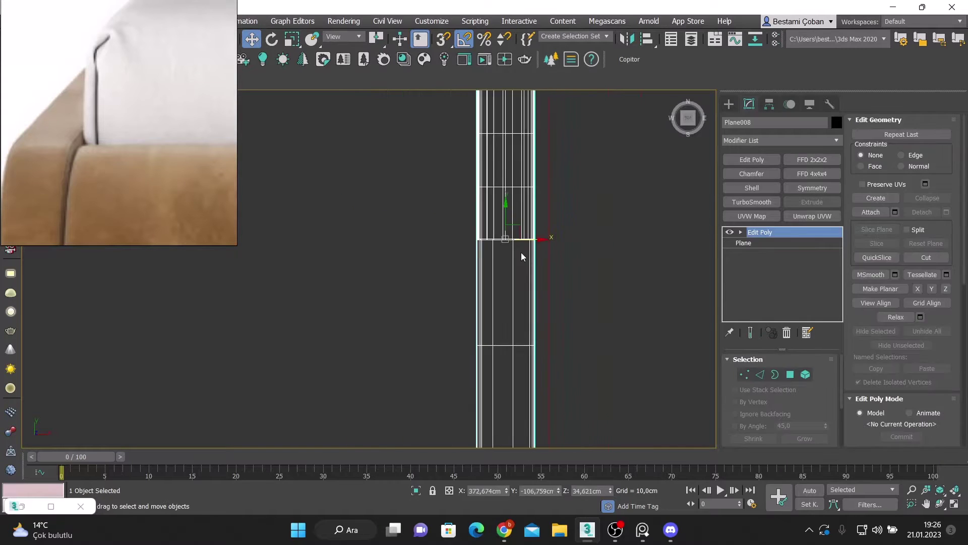
key(ctrl+z)
key(ctrl+z)
- Adjust the smoothed headboard's vertices and faces, then return to object level
key(1)
scroll(936, 335, down, 5)
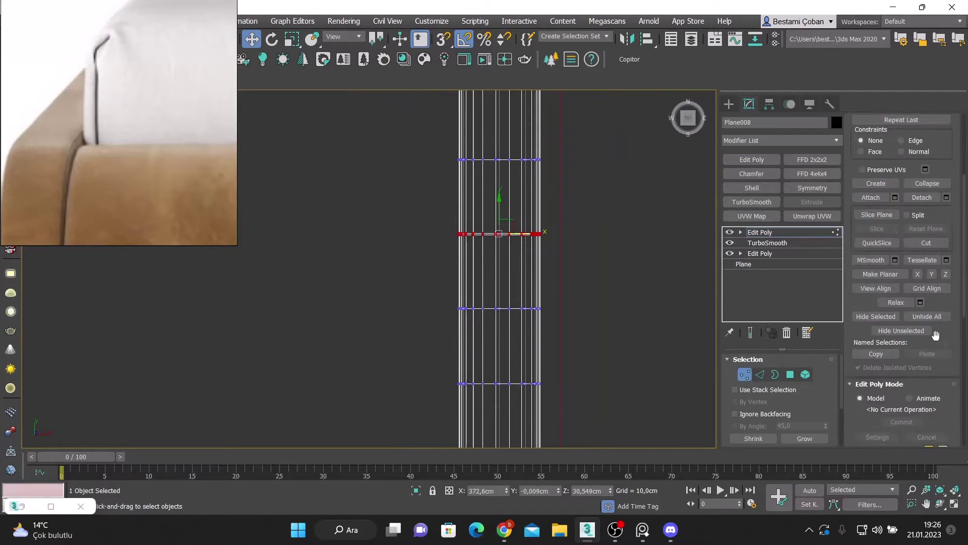
right_click(383, 283)
click(400, 275)
alt+middle_drag(470, 248, 395, 208)
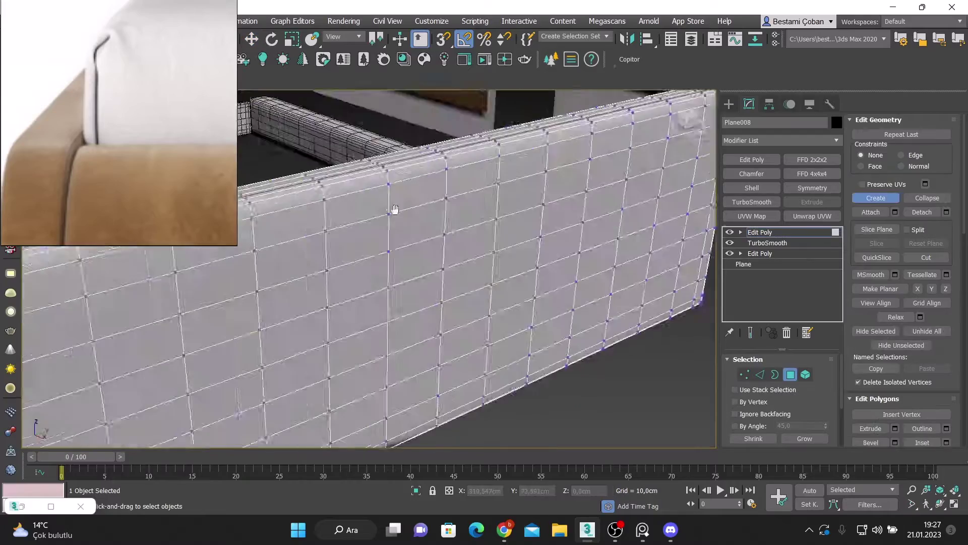
scroll(395, 208, down, 5)
key(1)
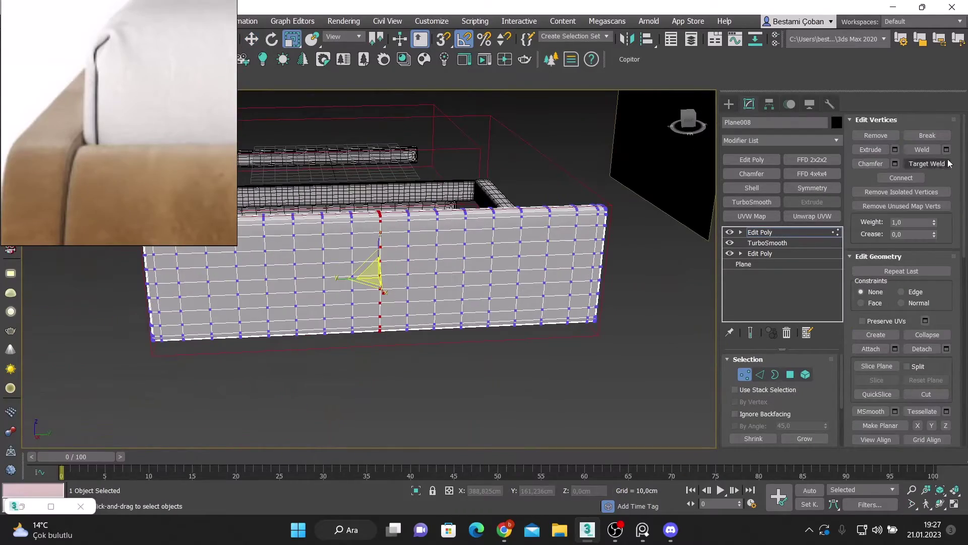
key(1)
- With snapping on in Top view, start a box about 193 by 203 cm inside the bed frame
alt+middle_drag(368, 302, 512, 281)
scroll(458, 329, down, 4)
key(s)
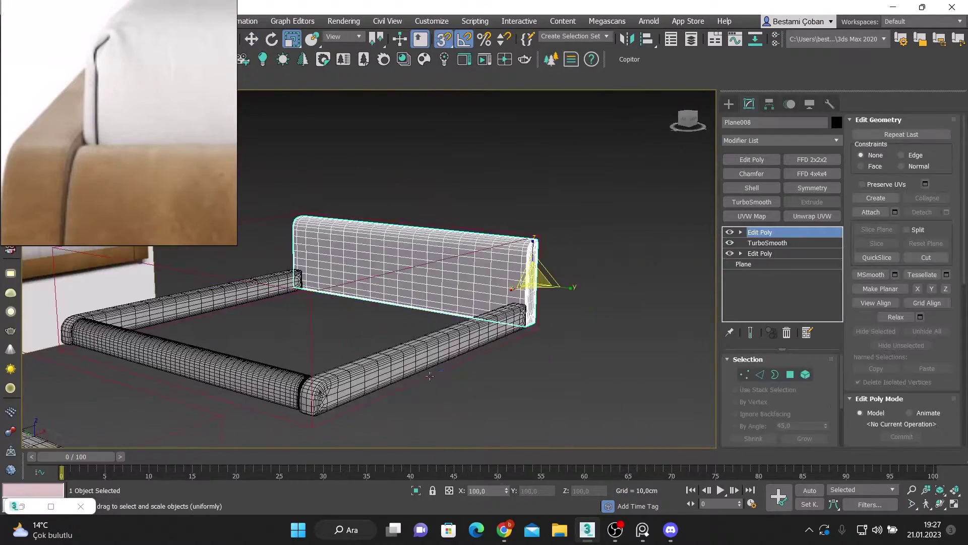
key(t)
click(754, 177)
- Draw a box inside the bed frame, set its height to 17 cm, and add TurboSmooth
drag(294, 96, 583, 371)
click(561, 346)
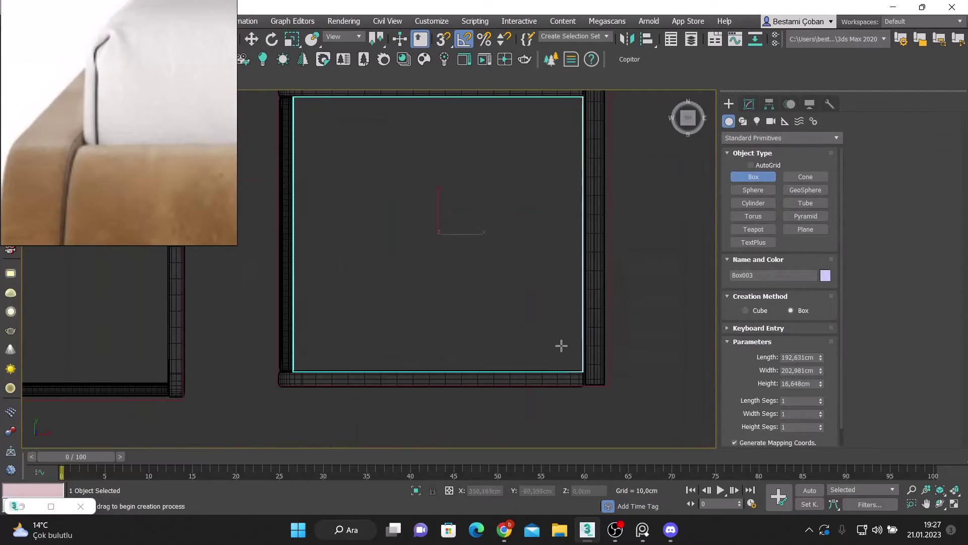
key(p)
alt+middle_drag(521, 316, 543, 265)
click(749, 104)
double_click(801, 401)
text(17)
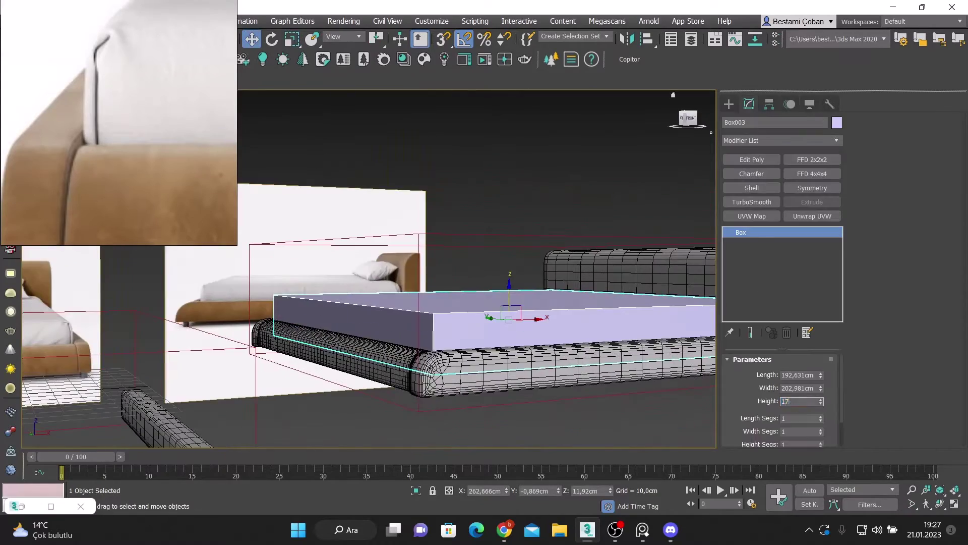
key(Return)
scroll(479, 312, down, 3)
click(751, 202)
mouse_move(658, 361)
alt+middle_down()
mouse_move(418, 323)
mouse_move(454, 303)
alt+middle_up()
- Set the mattress object colour to black
click(837, 123)
click(558, 331)
key(m)
click(919, 283)
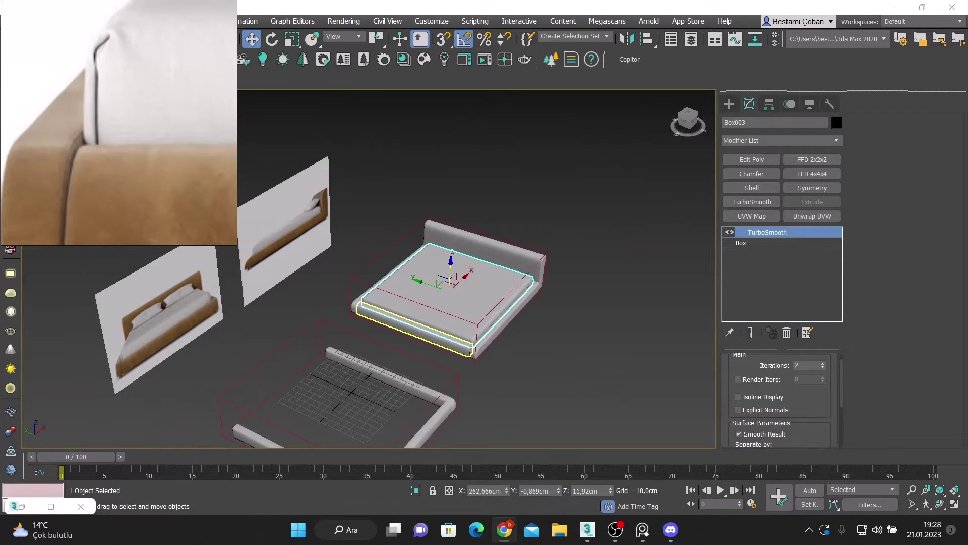
- Shift-drag a copy of the mattress (Box004) off to the right of the bed
alt+middle_drag(454, 283, 403, 262)
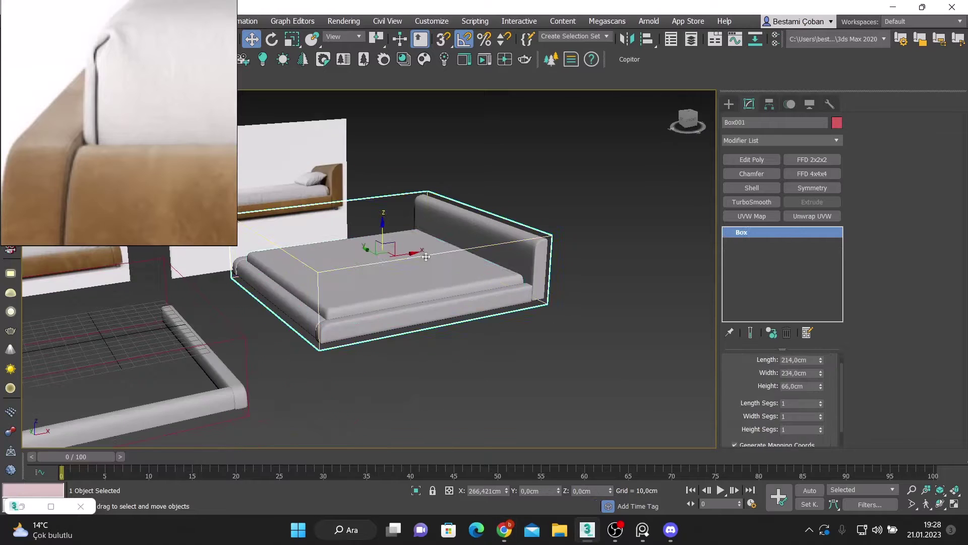
scroll(454, 282, up, 3)
shift+drag(454, 237, 686, 285)
key(Return)
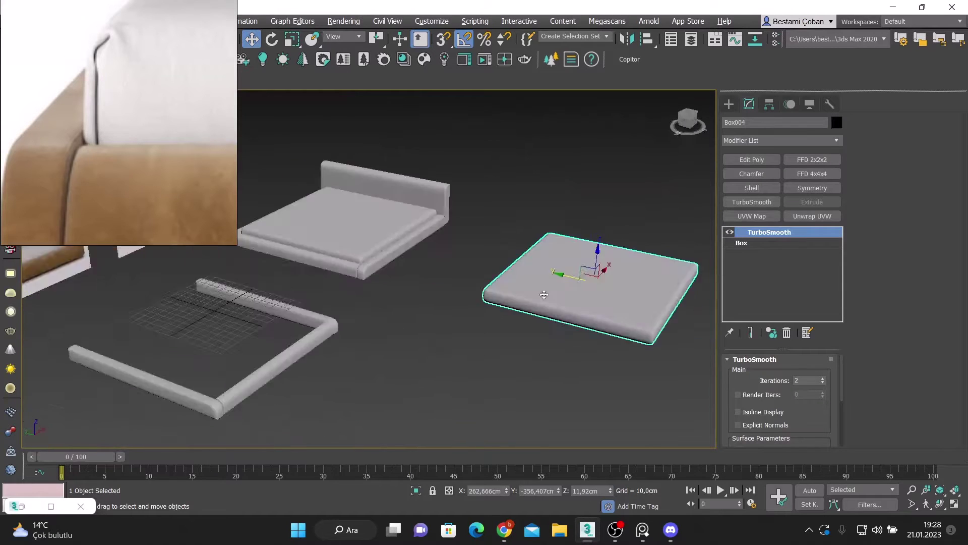
alt+middle_drag(450, 273, 353, 252)
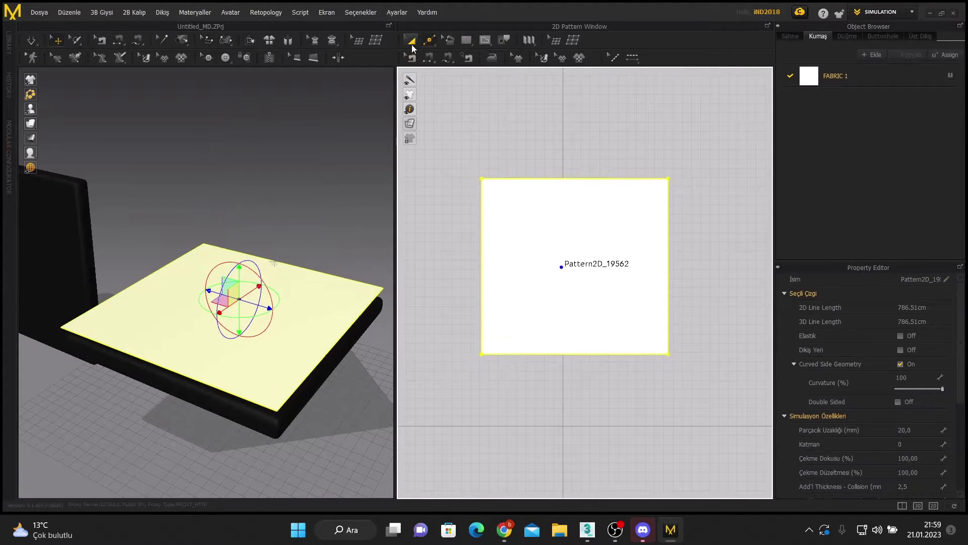
- Move the fabric pattern, stretch its top and bottom edges, and sew the bottom-right notch
drag(525, 230, 539, 266)
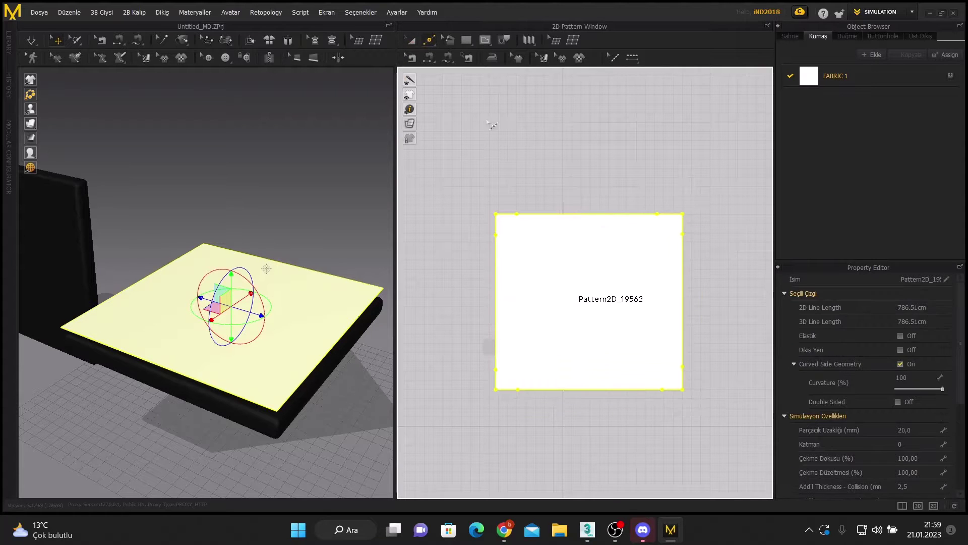
click(429, 57)
drag(590, 214, 589, 200)
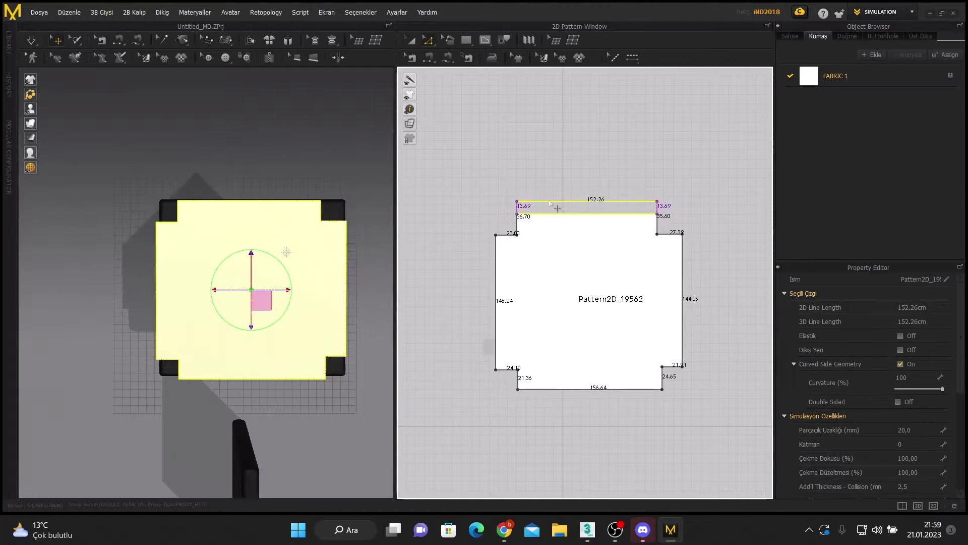
drag(590, 389, 590, 400)
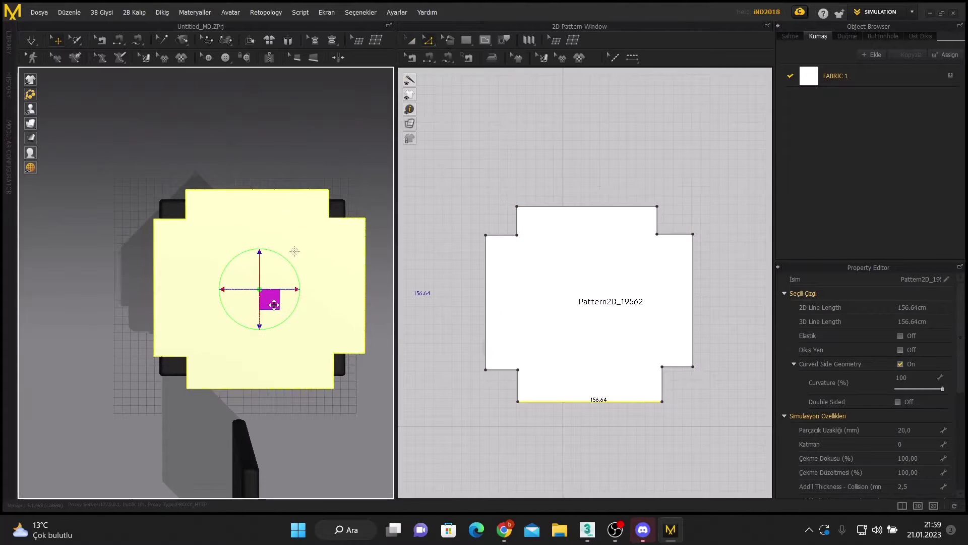
click(305, 318)
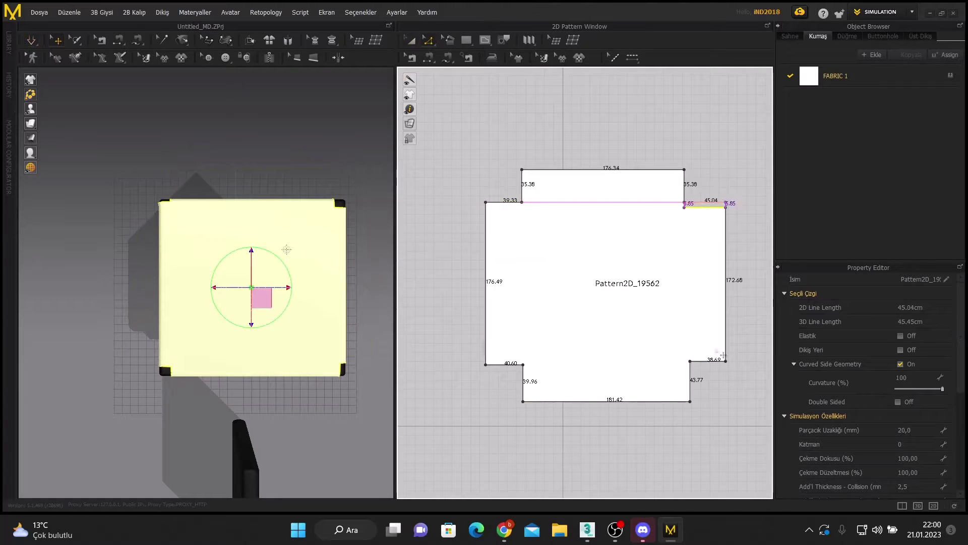
click(427, 79)
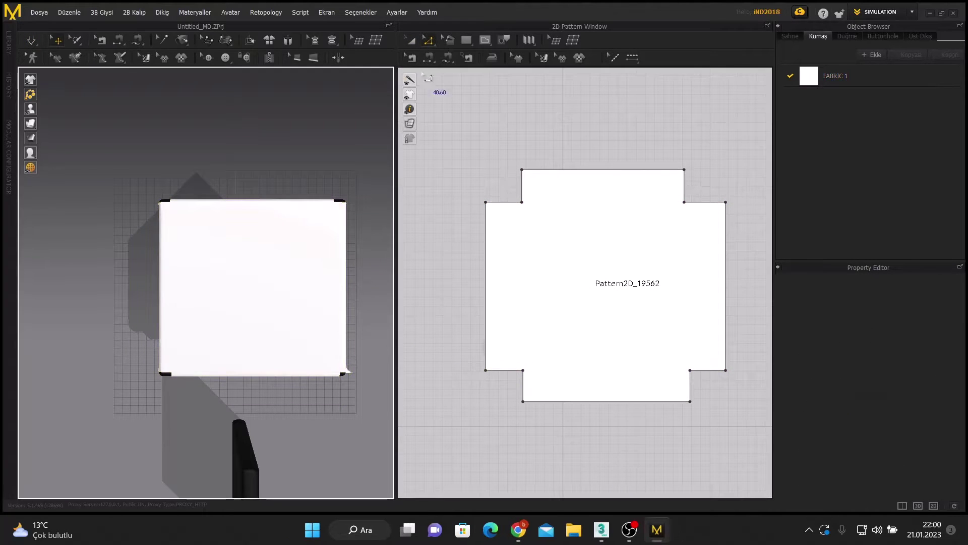
click(695, 390)
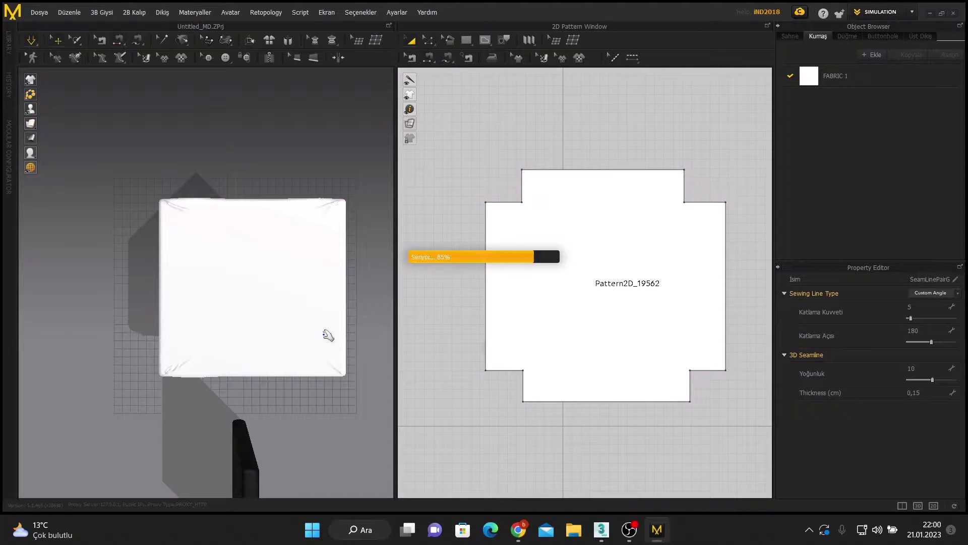
- Apply the Nylon fabric preset to the mattress cloth
right_drag(328, 335, 303, 272)
click(276, 253)
right_drag(306, 339, 184, 249)
click(456, 253)
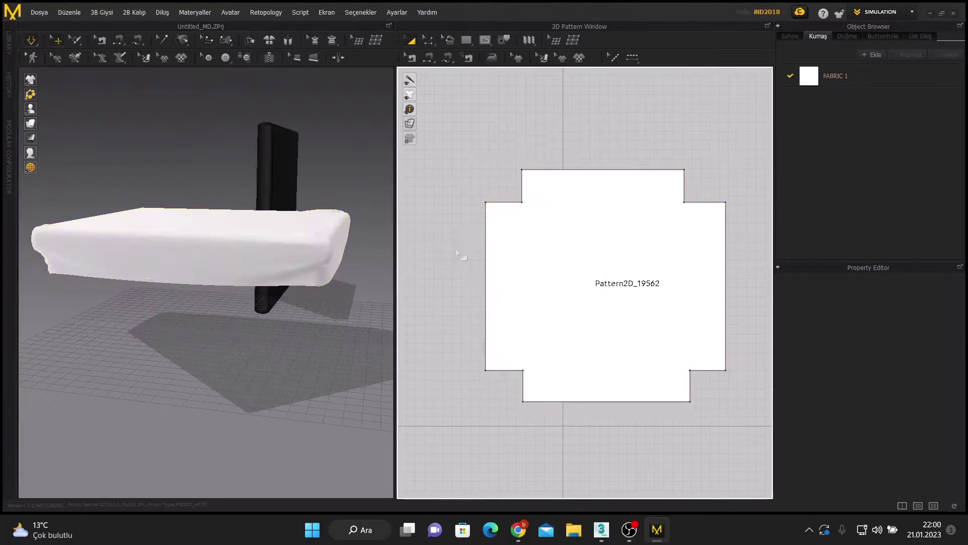
click(486, 263)
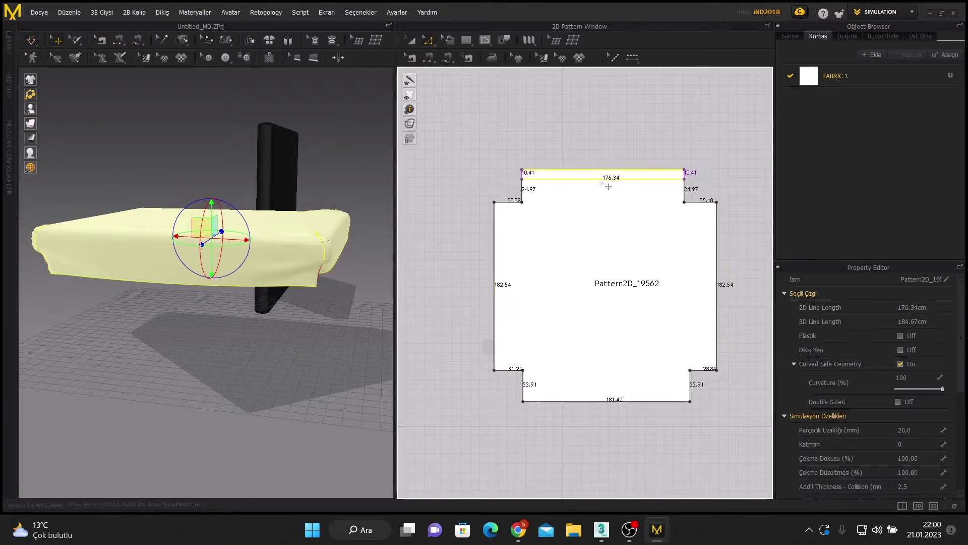
mouse_move(353, 242)
right_down()
mouse_move(313, 218)
mouse_move(229, 252)
mouse_move(506, 365)
right_up()
click(313, 219)
click(746, 413)
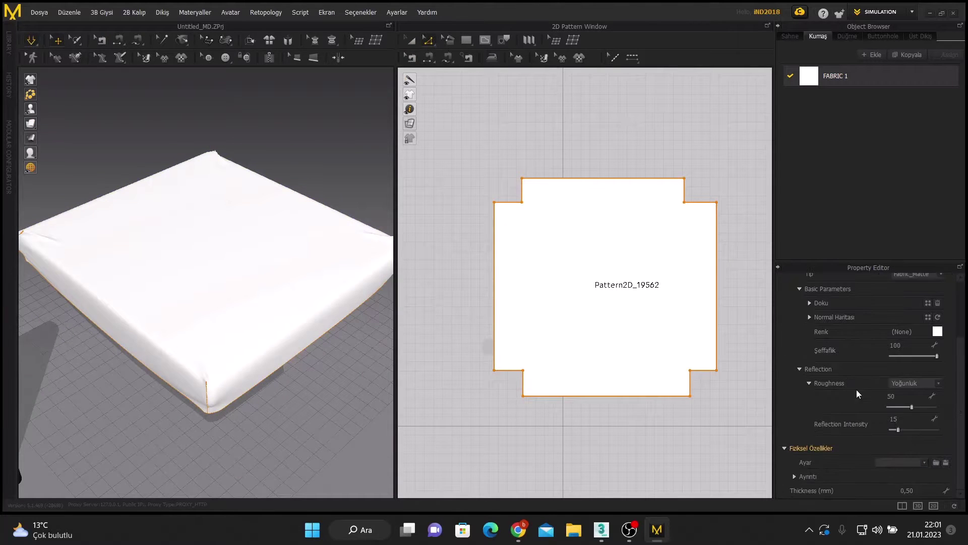
click(901, 462)
click(916, 359)
- Make the panel outline elastic and raise its elastic strength slightly
right_drag(313, 324, 383, 282)
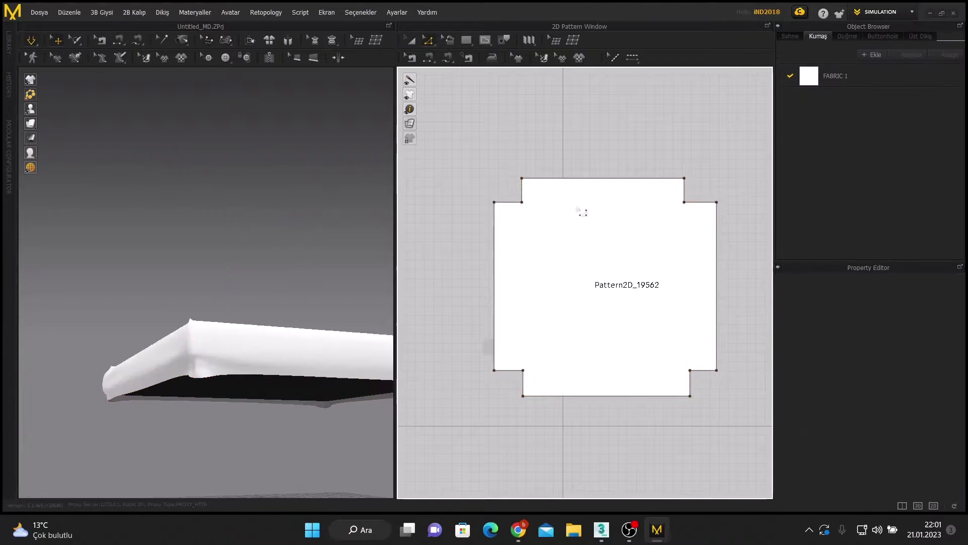
click(581, 209)
scroll(832, 390, up, 3)
scroll(834, 375, down, 3)
scroll(858, 383, down, 2)
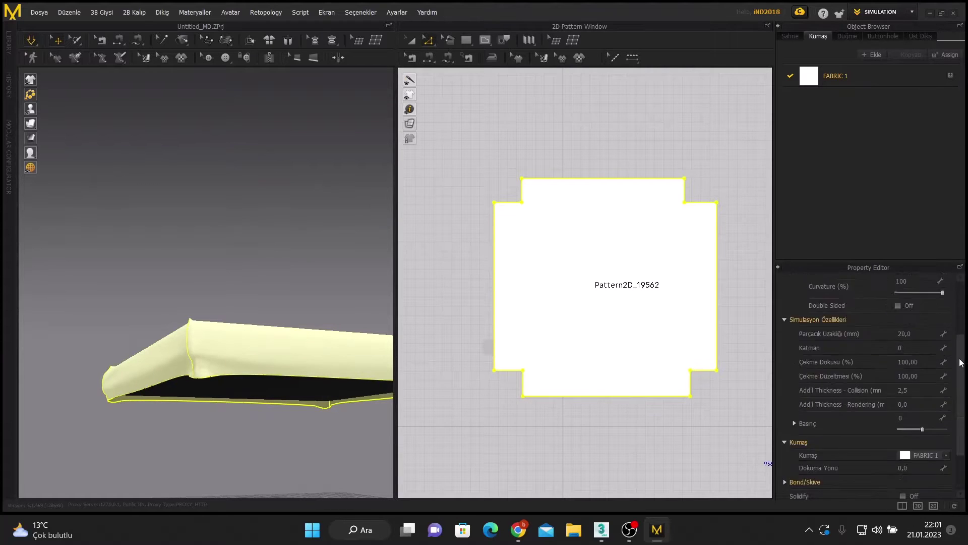
scroll(882, 353, up, 5)
click(900, 335)
scroll(243, 309, up, 5)
drag(901, 360, 917, 384)
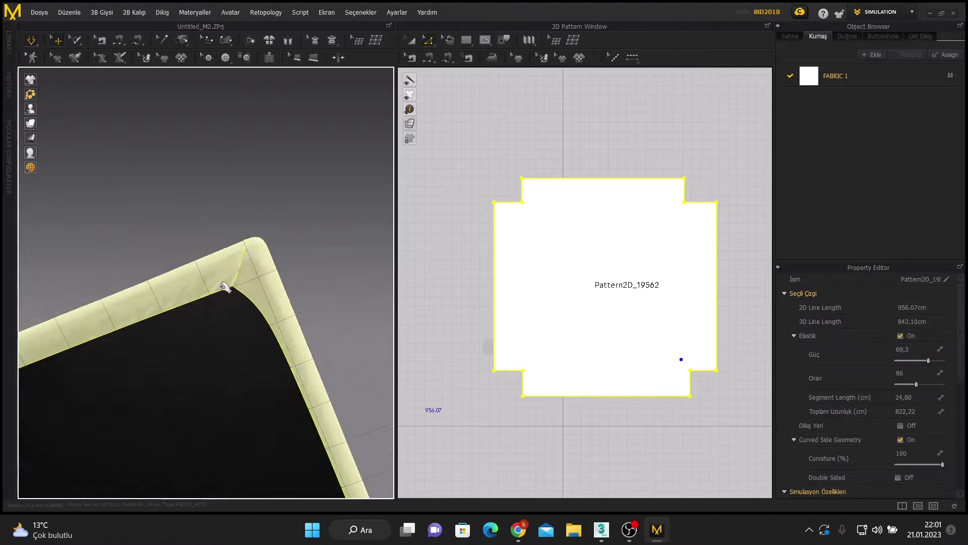
scroll(226, 287, down, 3)
scroll(251, 346, down, 5)
- Set the fabric shrinkage to 1 and the elastic strength to about 58
mouse_move(313, 292)
right_down()
mouse_move(268, 303)
mouse_move(262, 283)
right_up()
key(a)
scroll(856, 408, down, 3)
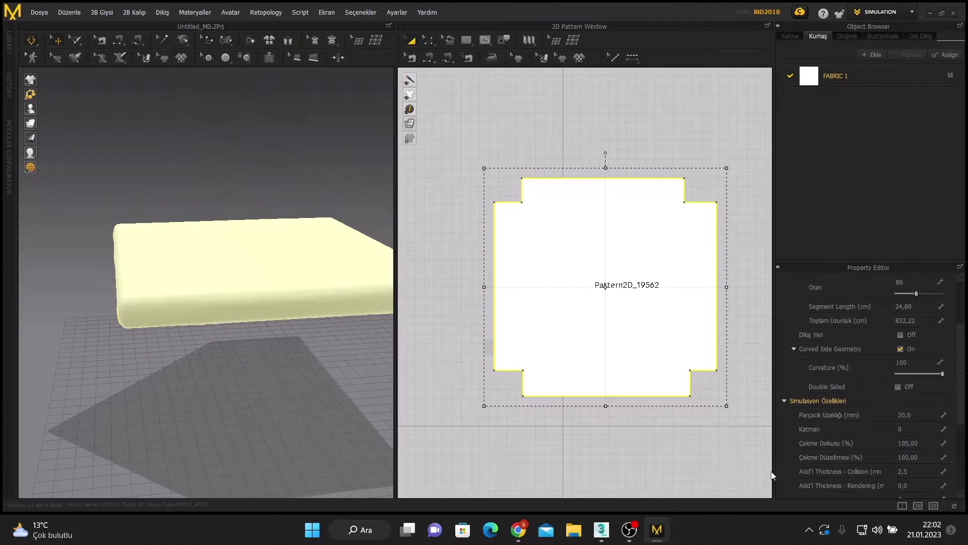
mouse_move(70, 317)
right_down()
mouse_move(212, 350)
mouse_move(277, 391)
mouse_move(234, 363)
right_up()
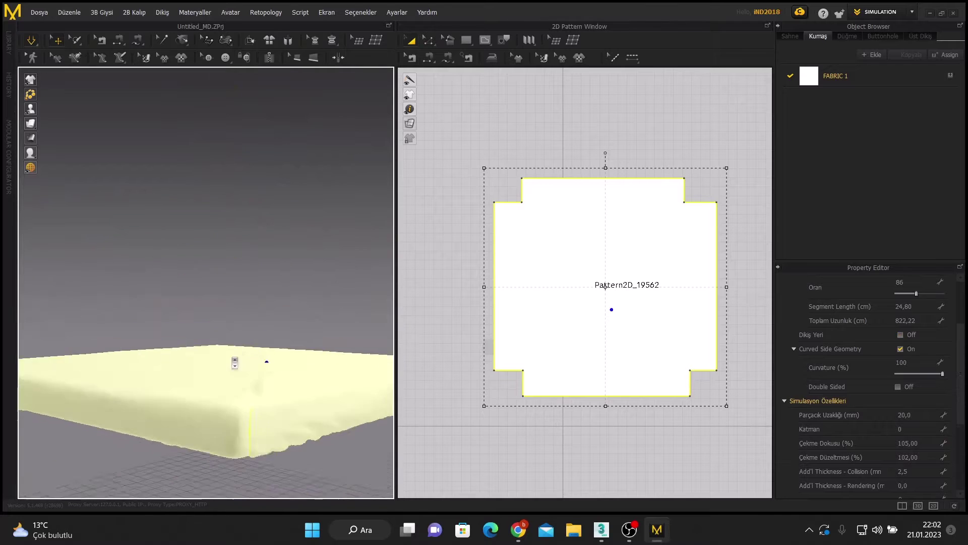
double_click(916, 443)
text(19,9)
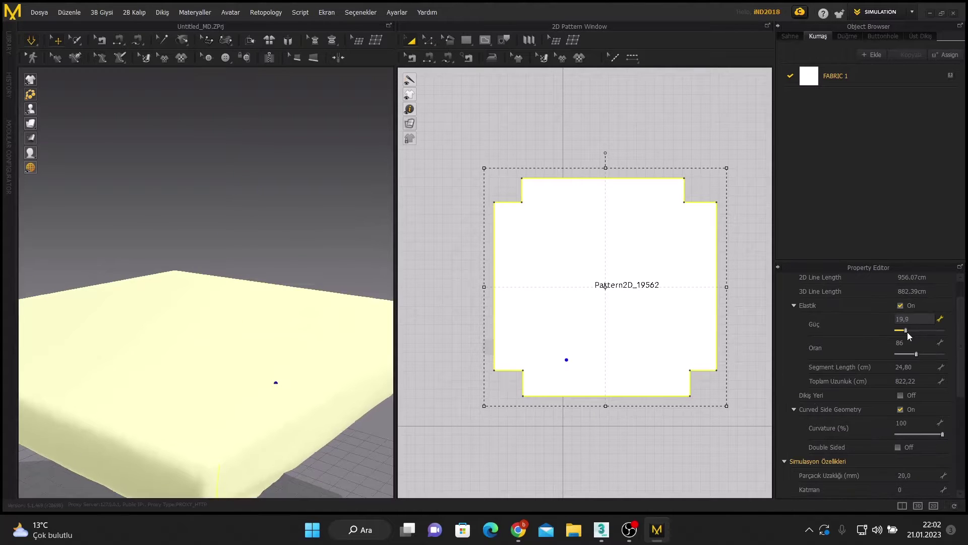
mouse_move(906, 331)
mouse_down()
mouse_move(946, 330)
mouse_move(893, 354)
mouse_up()
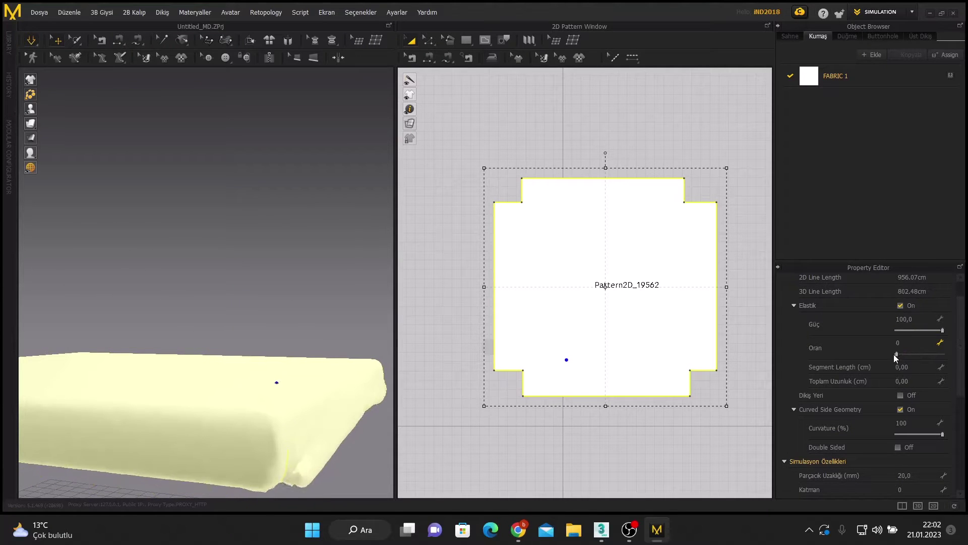
drag(942, 330, 934, 331)
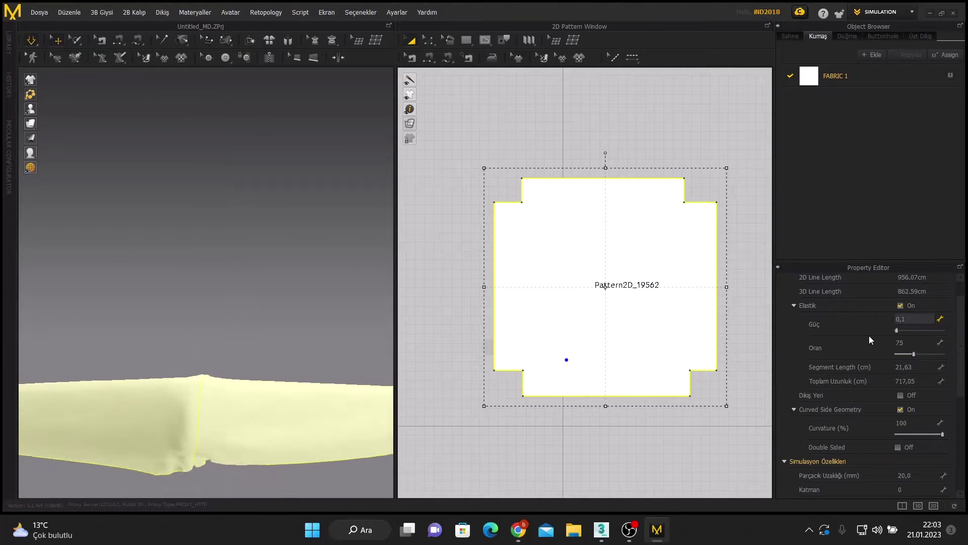
click(923, 331)
right_drag(186, 382, 272, 333)
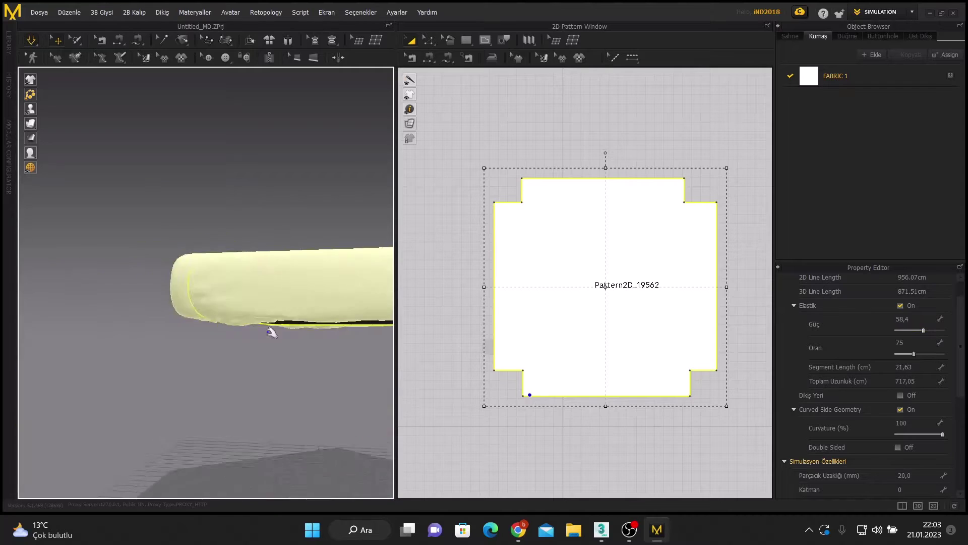
mouse_move(217, 378)
right_down()
mouse_move(288, 353)
mouse_move(280, 273)
mouse_move(185, 306)
right_up()
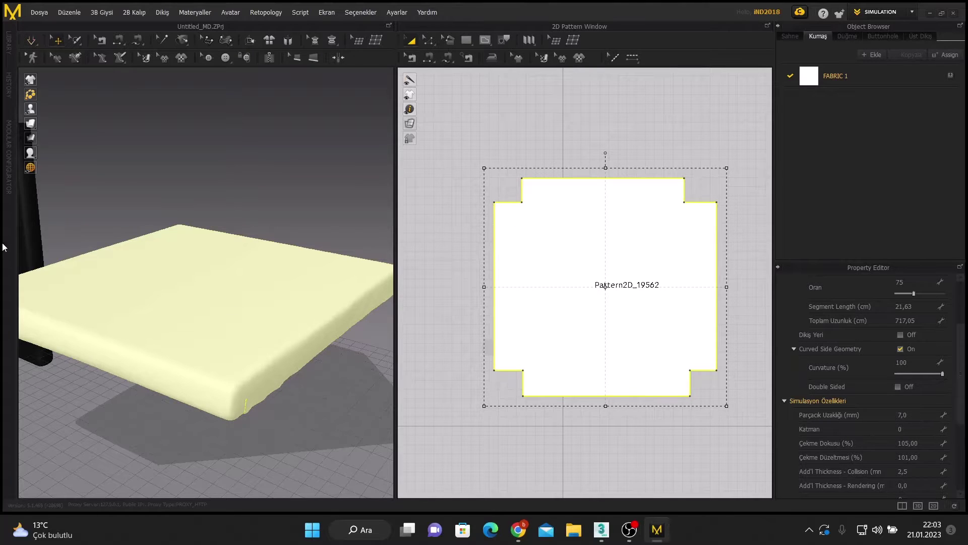
right_drag(3, 247, 185, 345)
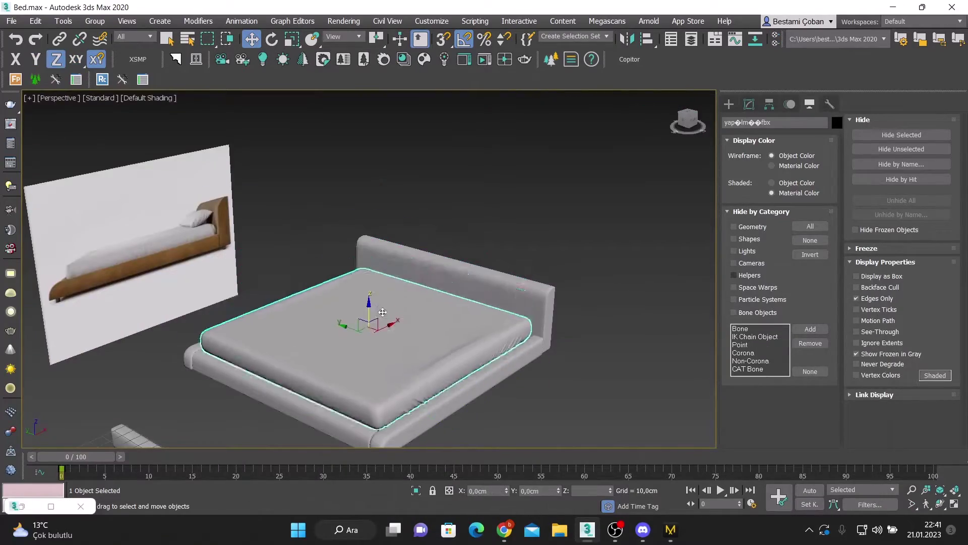
alt+middle_drag(382, 312, 508, 338)
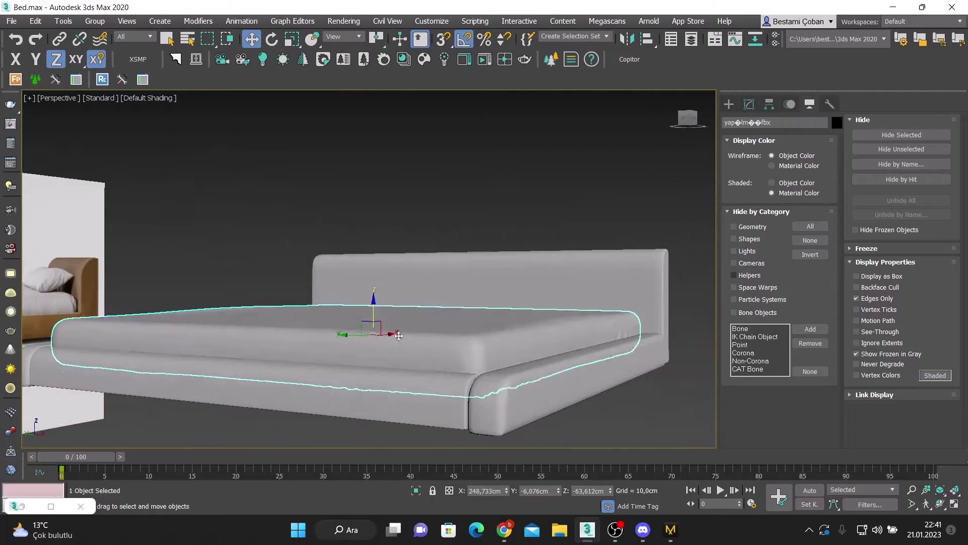
scroll(508, 339, up, 3)
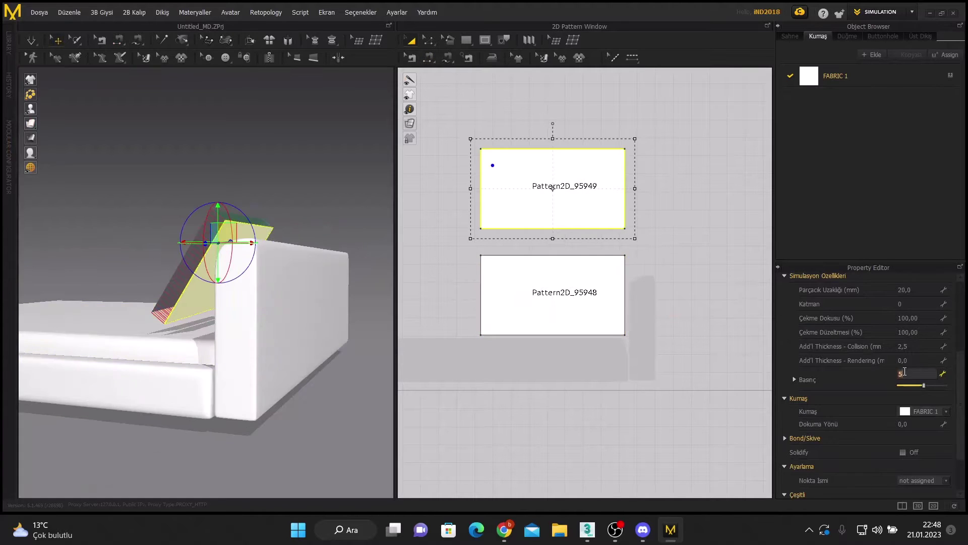
- Enter a pillow value of 3 and lift the yellow pillow up by a corner
text(3)
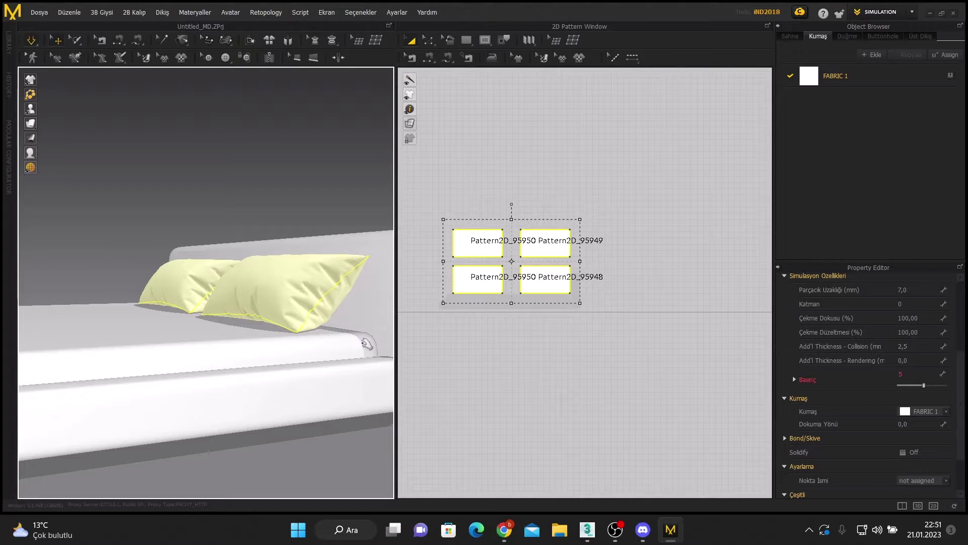
right_drag(367, 344, 248, 194)
scroll(292, 321, up, 3)
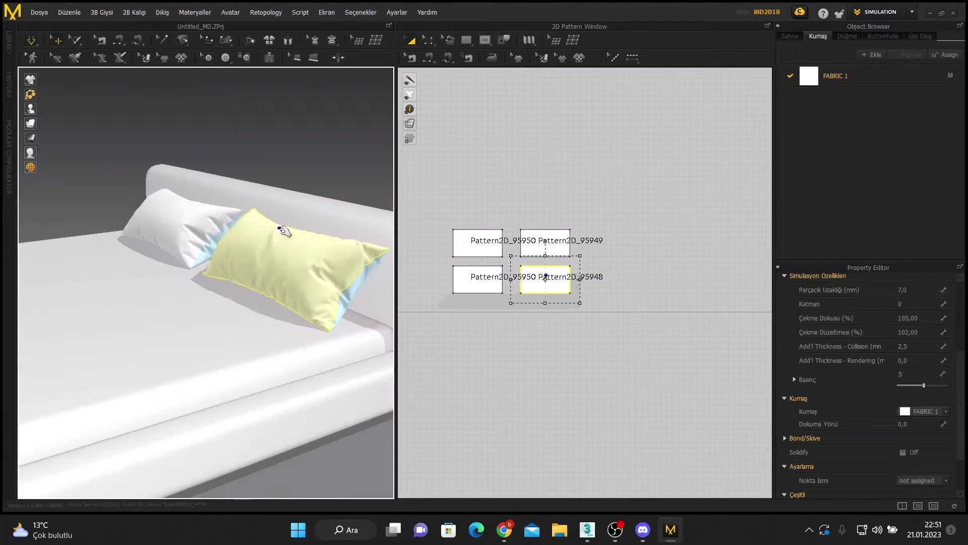
drag(184, 317, 301, 169)
right_drag(302, 169, 225, 252)
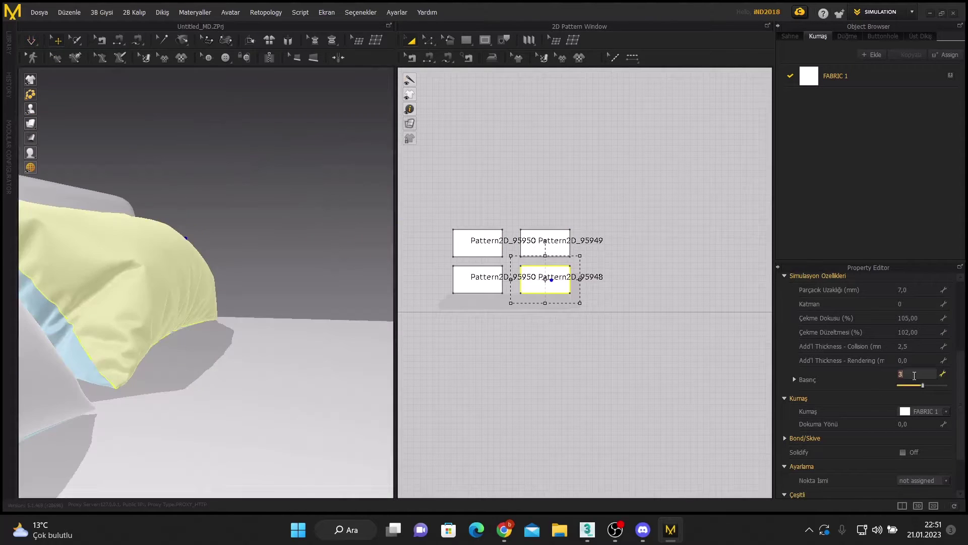
- Reduce the pillow fabric's shrinkage slightly and select all four pillow patterns
click(927, 319)
mouse_move(190, 300)
right_down()
mouse_move(218, 358)
mouse_move(231, 268)
right_up()
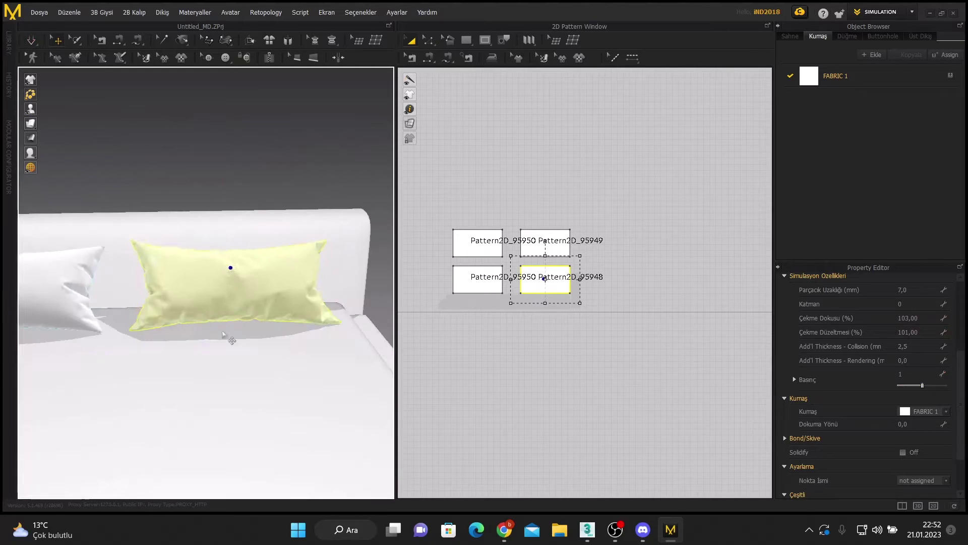
click(120, 295)
mouse_move(119, 339)
right_down()
mouse_move(270, 305)
mouse_move(364, 303)
mouse_move(335, 357)
mouse_move(213, 257)
right_up()
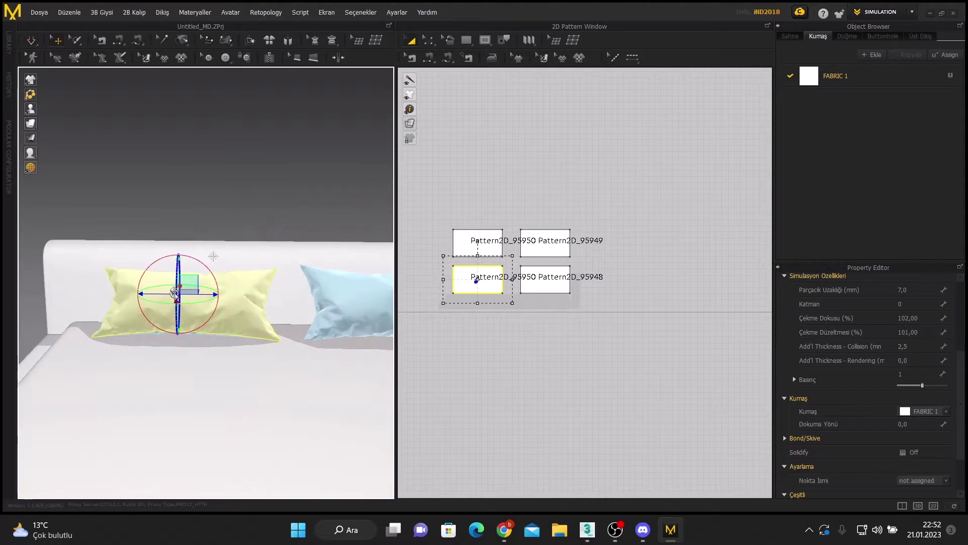
drag(439, 210, 616, 314)
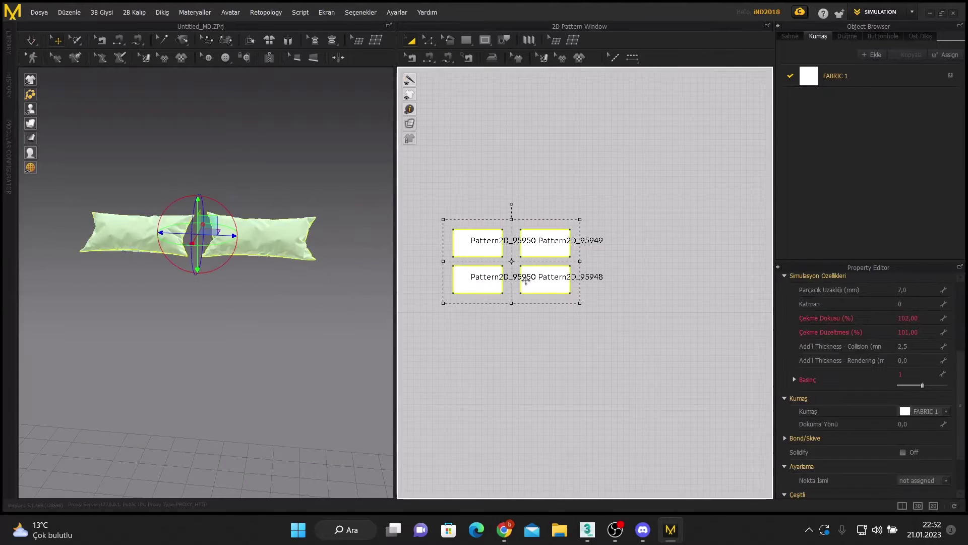
- Paste copies of the four pillow patterns above the originals
drag(511, 260, 513, 181)
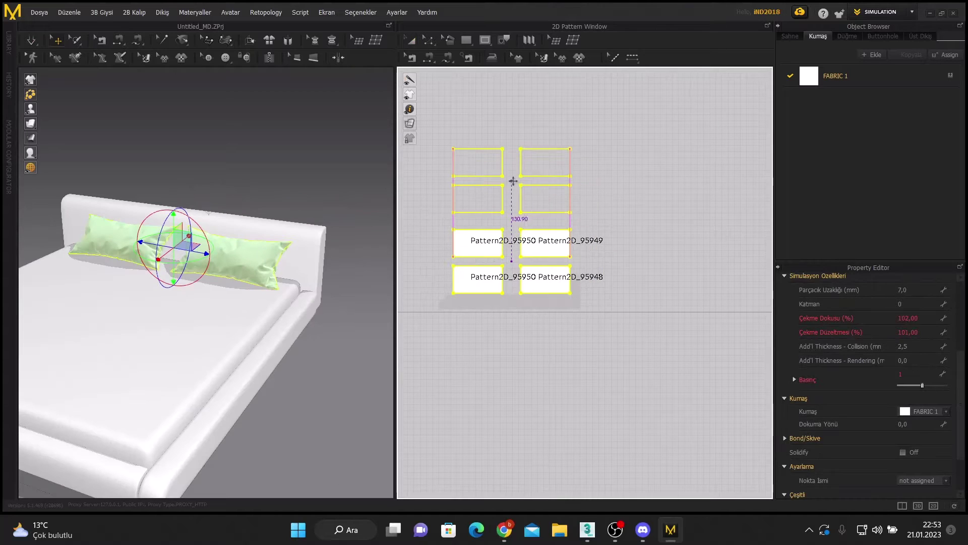
click(424, 193)
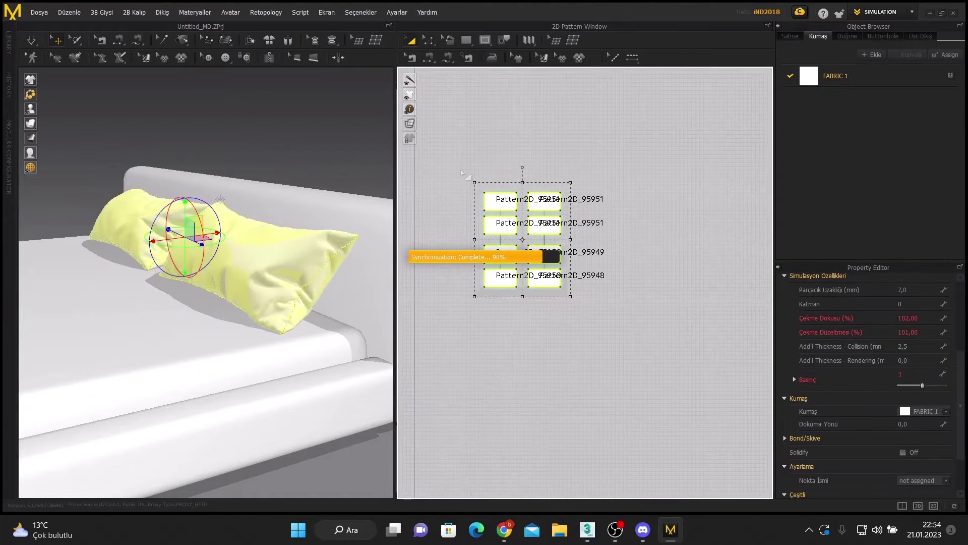
right_drag(327, 227, 249, 258)
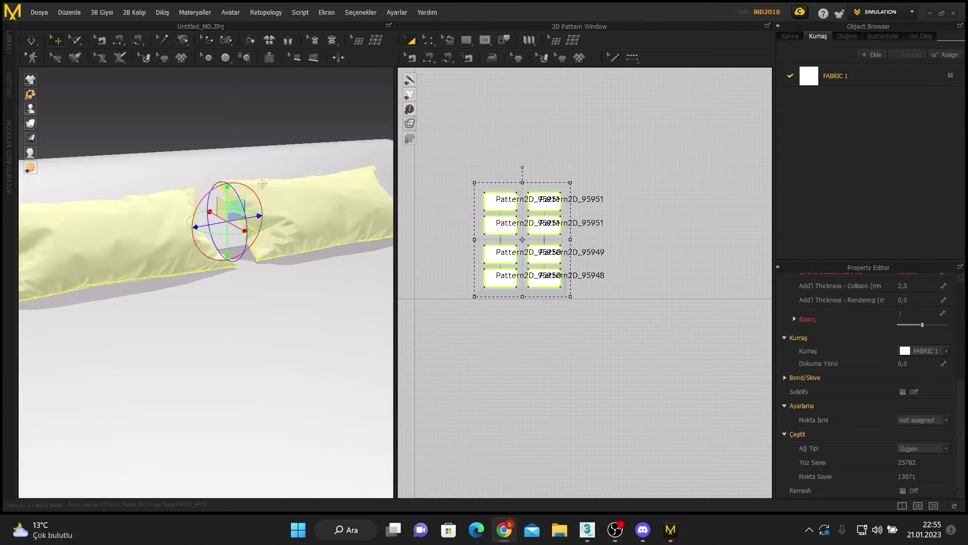
right_drag(262, 183, 319, 185)
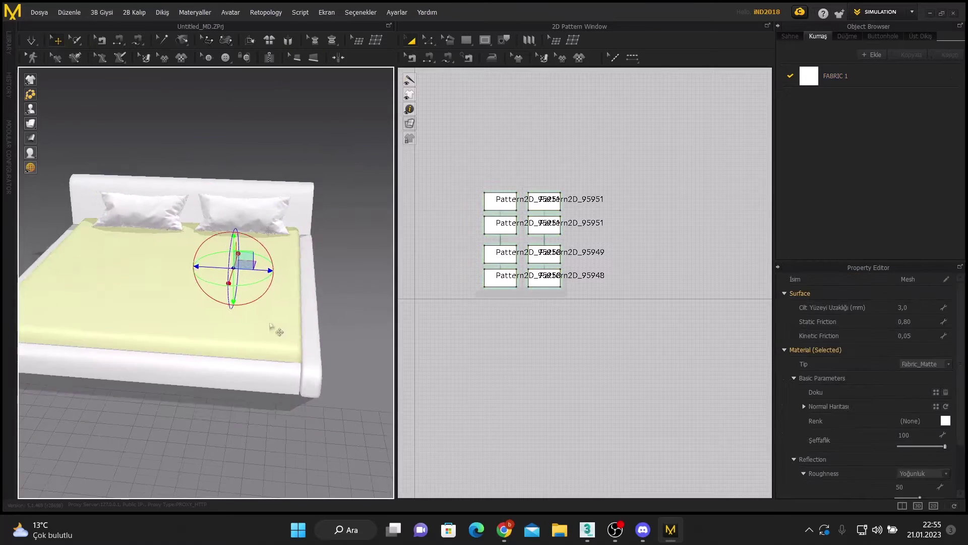
- Export the pillows to a file in the chosen format for 3ds Max
click(39, 12)
mouse_move(107, 152)
click(134, 145)
key(Return)
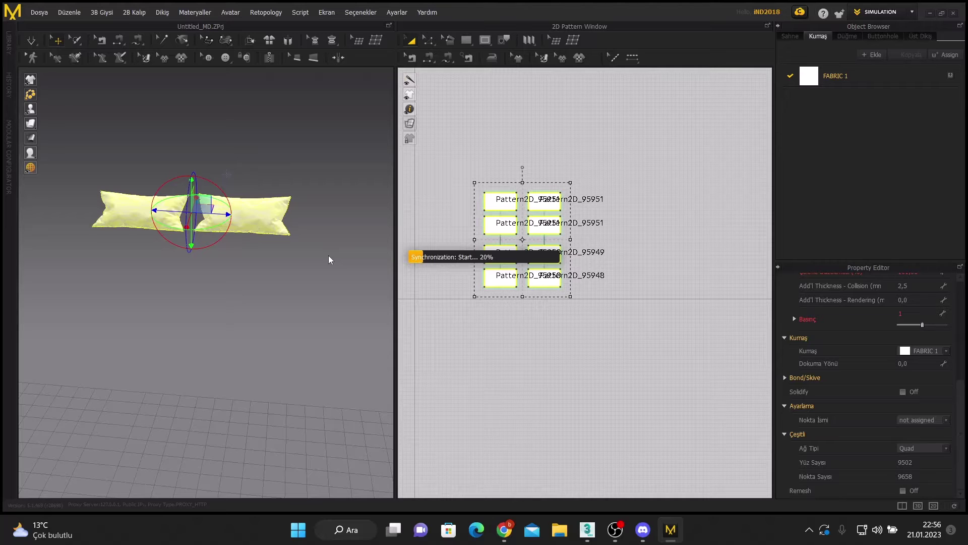
click(507, 486)
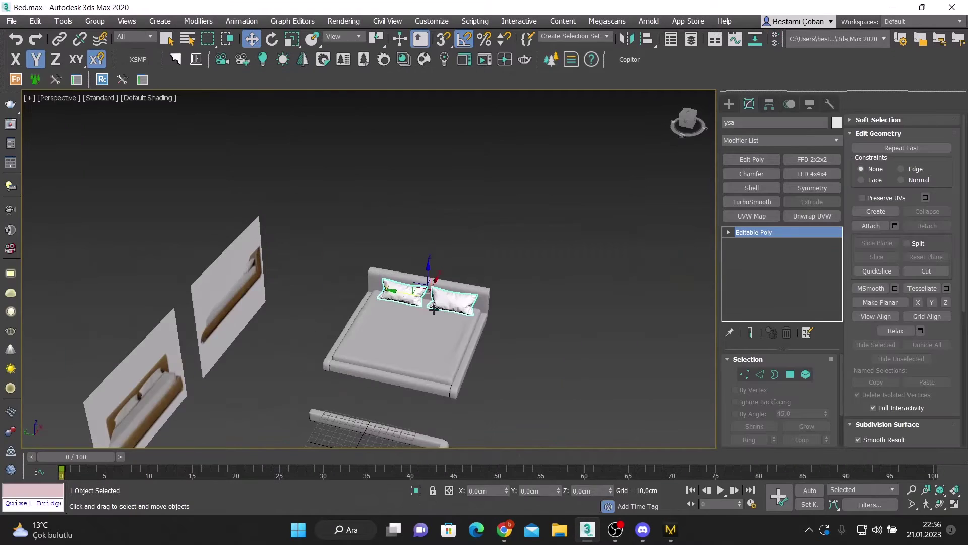
- Select and isolate one of the imported pillows
key(z)
key(5)
click(444, 303)
mouse_move(444, 303)
alt+middle_down()
mouse_move(304, 254)
mouse_move(567, 328)
mouse_move(498, 309)
mouse_move(612, 433)
alt+middle_up()
key(3)
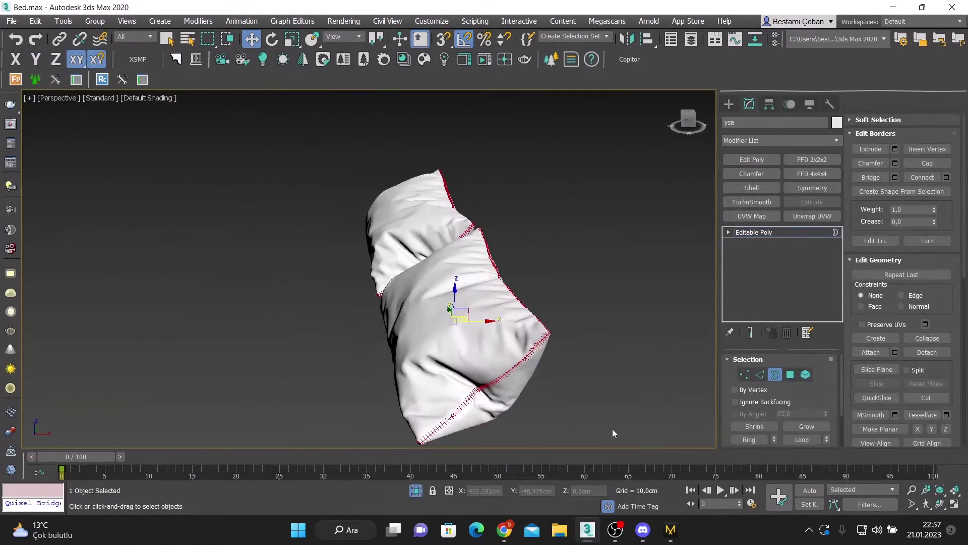
- Select all the pillow's vertices and weld them with a small threshold
click(744, 374)
key(z)
key(F4)
scroll(926, 352, down, 5)
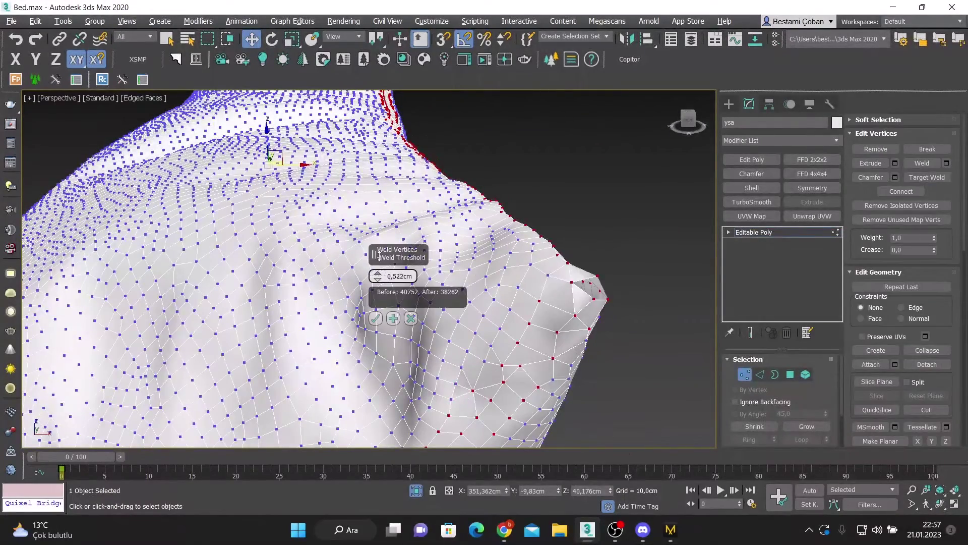
click(375, 318)
alt+middle_drag(375, 318, 300, 356)
- Recheck the vertex weld settings and export the selected pillows again
key(2)
scroll(299, 357, down, 5)
scroll(303, 303, up, 5)
click(744, 375)
key(ctrl+shift+w)
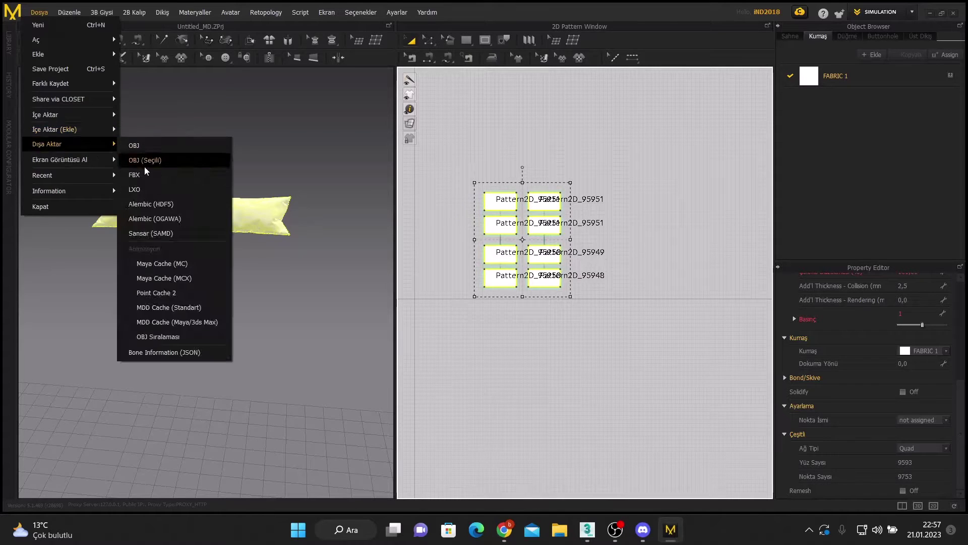
click(144, 167)
- Confirm the FBX export location and options with Tek Nesne and Kaynat enabled
click(577, 300)
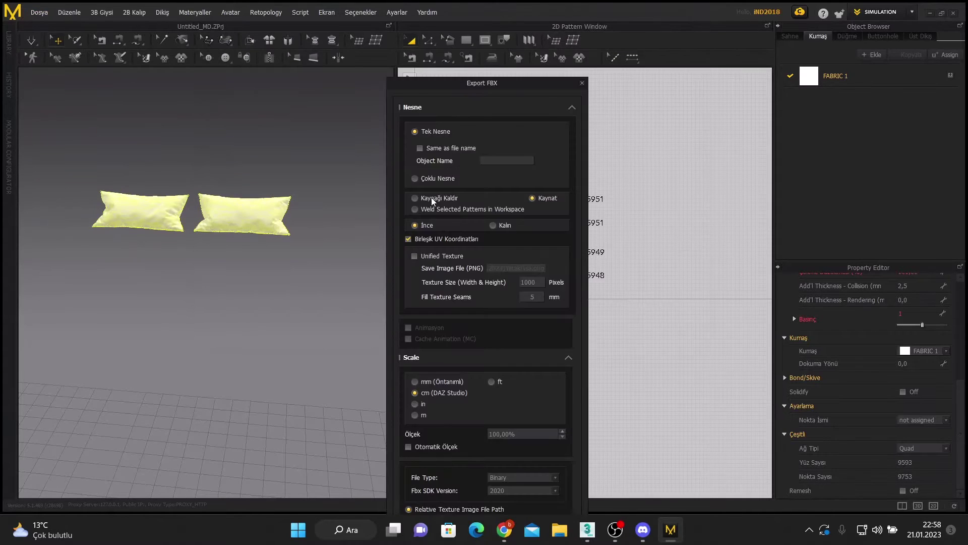
click(515, 457)
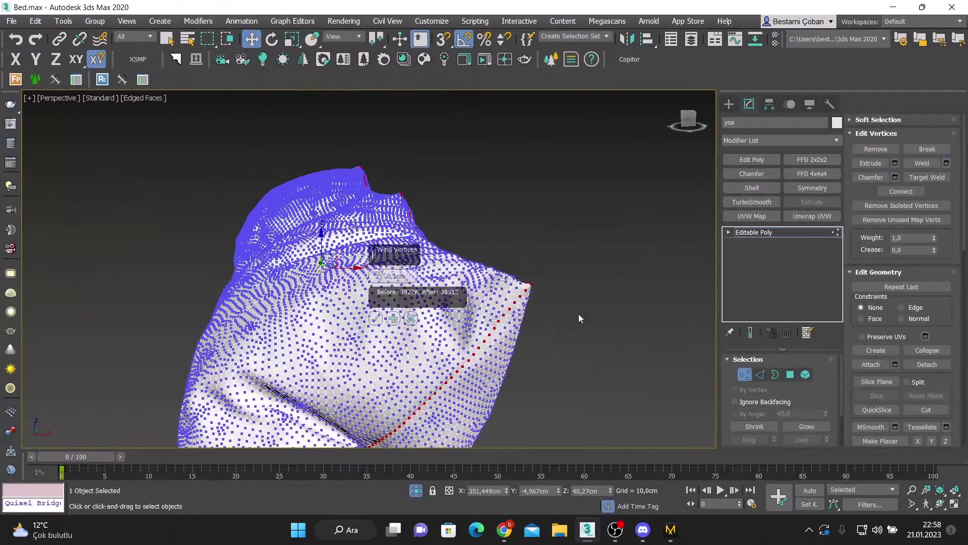
- Switch the pillow to Edge sub-object mode and frame the whole pillow
click(760, 374)
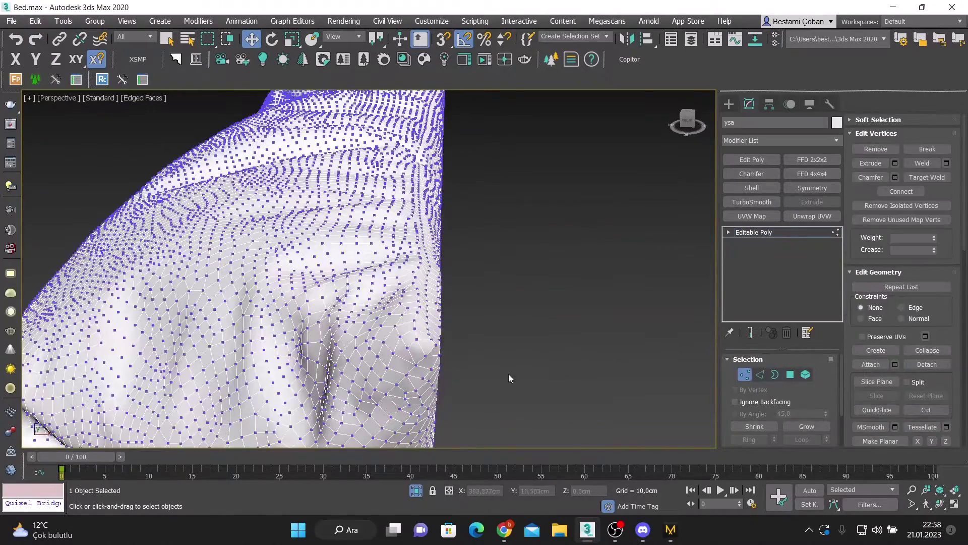
alt+middle_drag(601, 362, 532, 343)
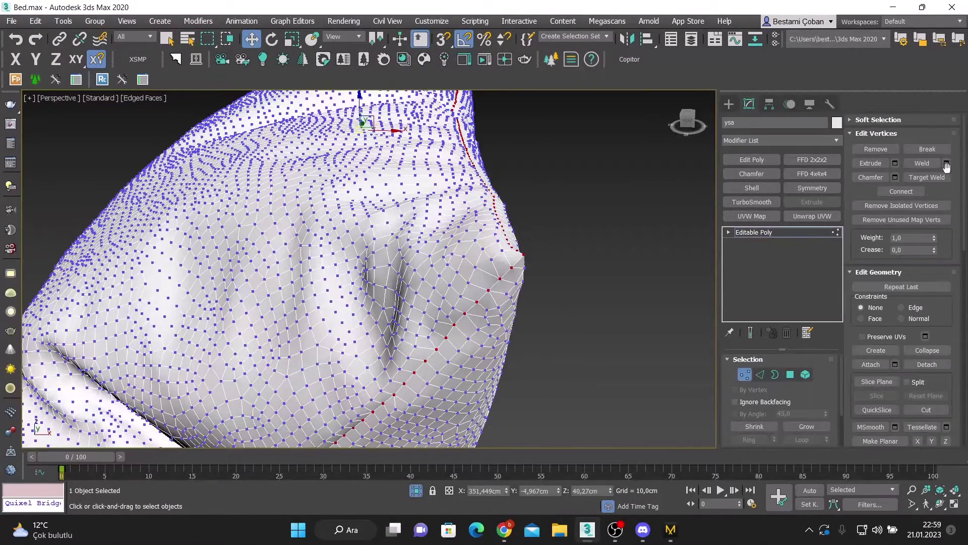
key(2)
alt+middle_drag(485, 297, 510, 341)
scroll(509, 340, down, 5)
scroll(570, 252, up, 10)
scroll(570, 253, down, 5)
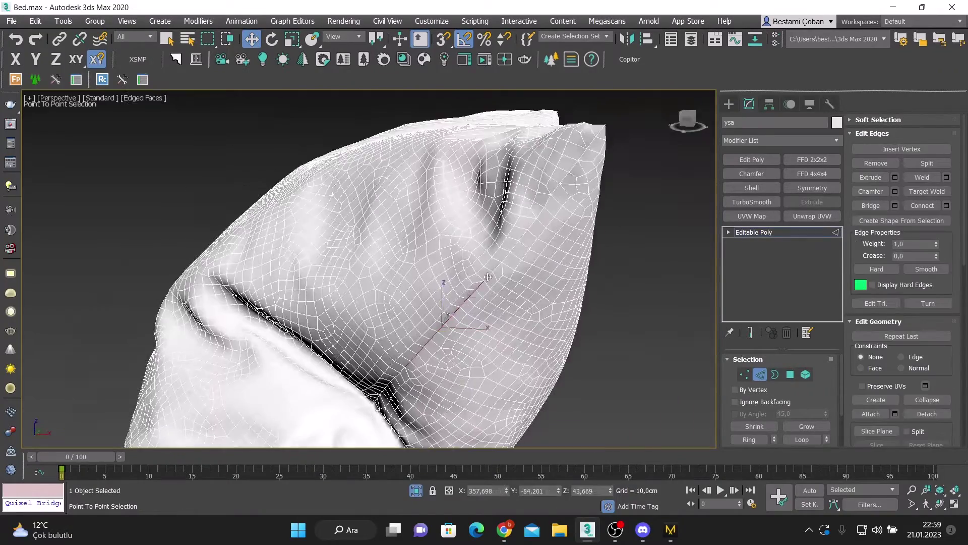
scroll(427, 285, down, 3)
scroll(427, 285, down, 5)
- Set the pillow display colour to black and assign the material to both pillows
click(837, 122)
click(556, 333)
key(m)
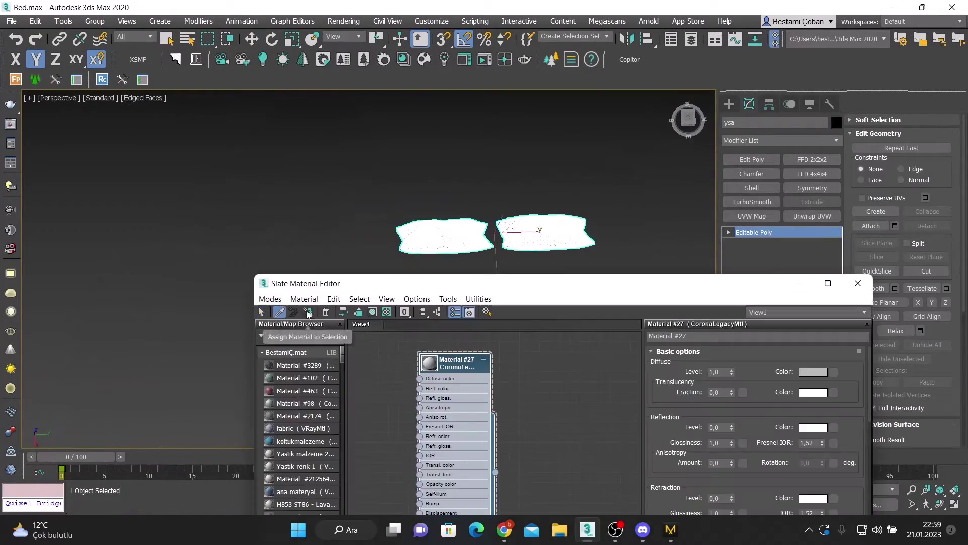
key(z)
click(744, 375)
key(2)
- Show the wireframe overlay and select the edge path along the pillow's rim
scroll(387, 291, up, 3)
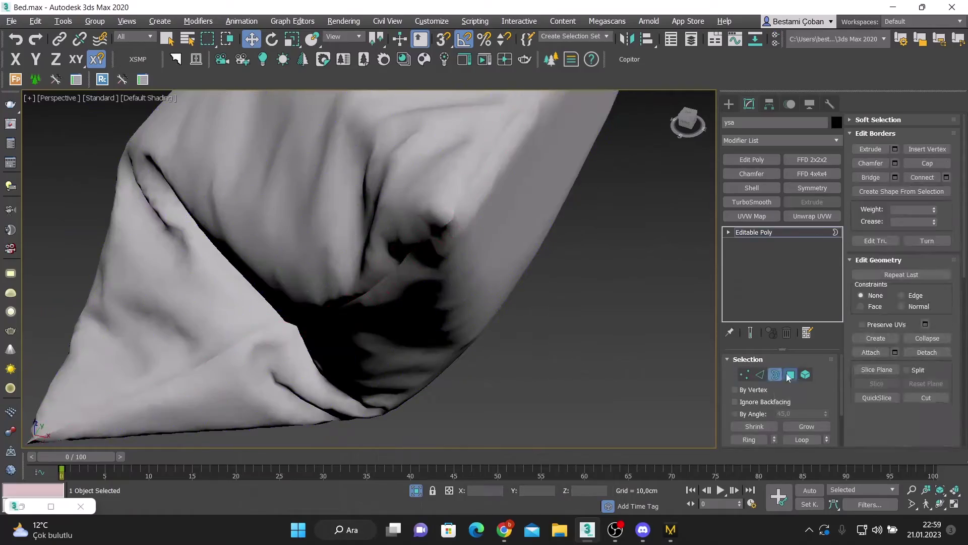
scroll(388, 291, up, 3)
key(F4)
scroll(387, 291, up, 2)
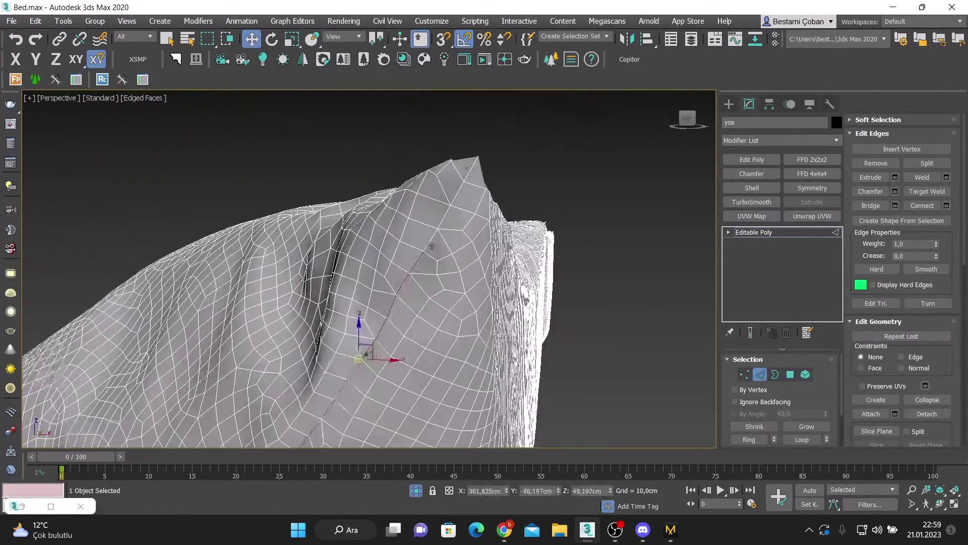
alt+middle_drag(388, 291, 266, 354)
scroll(267, 355, down, 4)
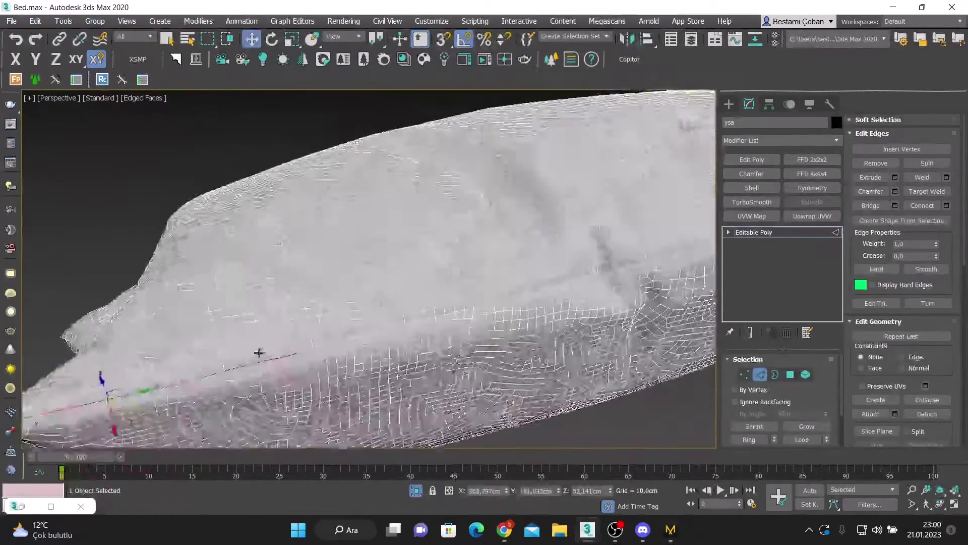
mouse_move(353, 303)
alt+middle_down()
mouse_move(681, 222)
mouse_move(487, 245)
alt+middle_up()
scroll(680, 222, up, 3)
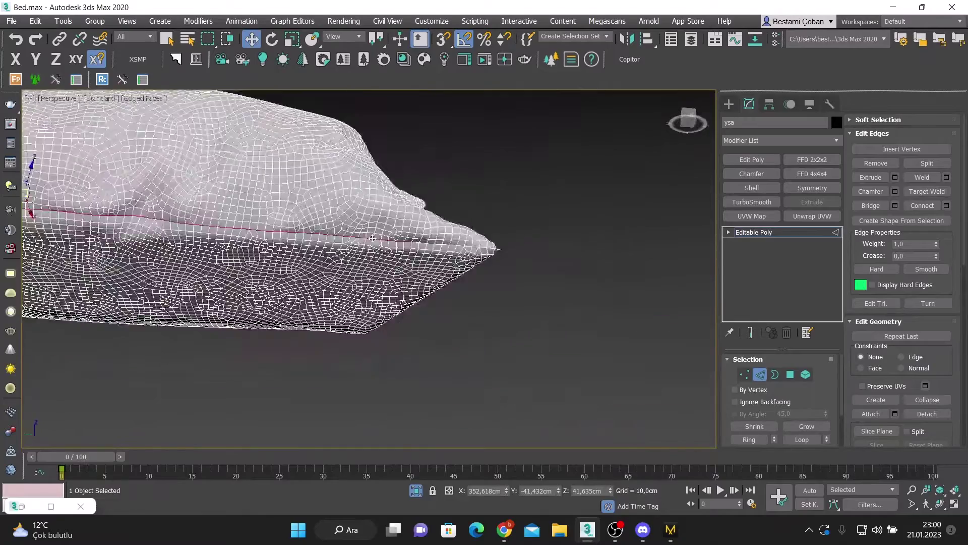
scroll(245, 337, up, 5)
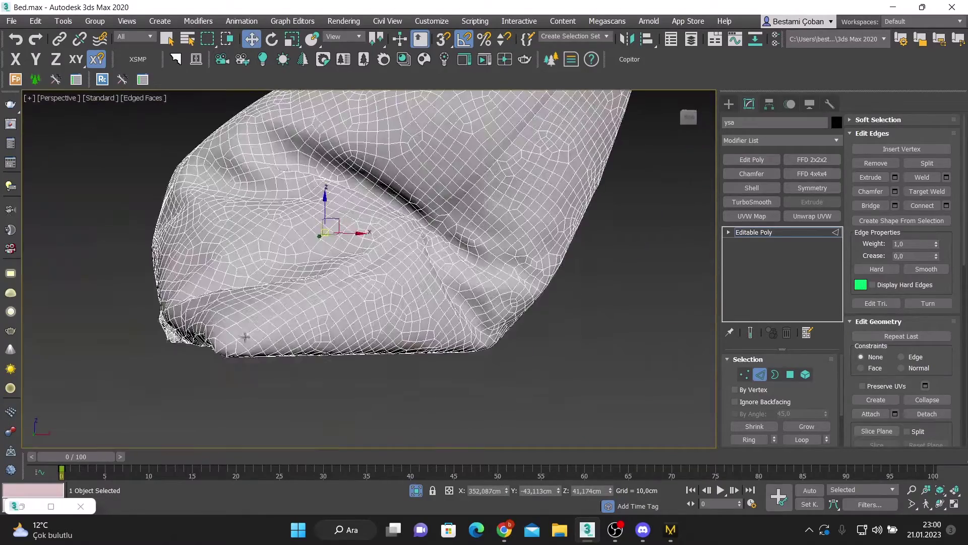
alt+middle_drag(221, 349, 353, 302)
scroll(353, 302, up, 5)
click(895, 177)
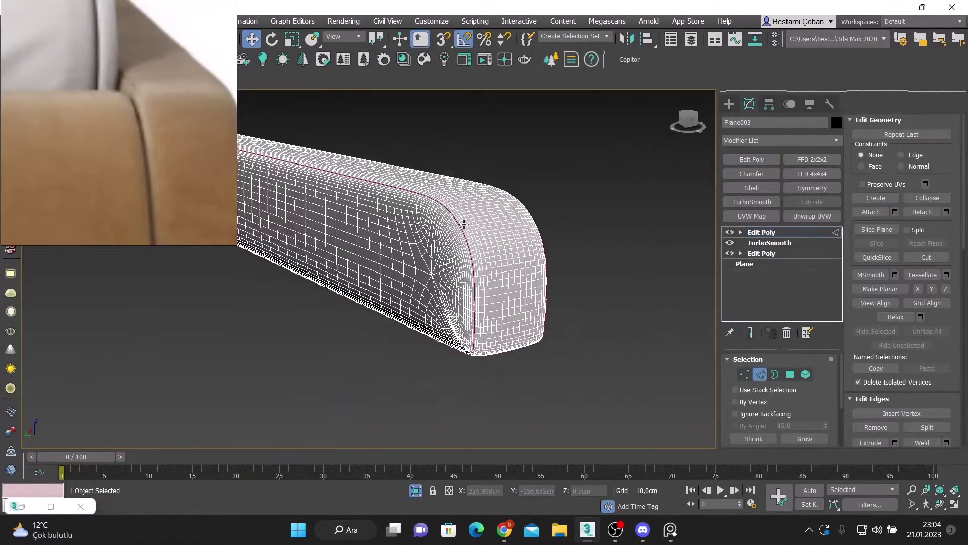
- Orbit around the cushion's rounded edge to inspect the seam groove
scroll(893, 295, down, 5)
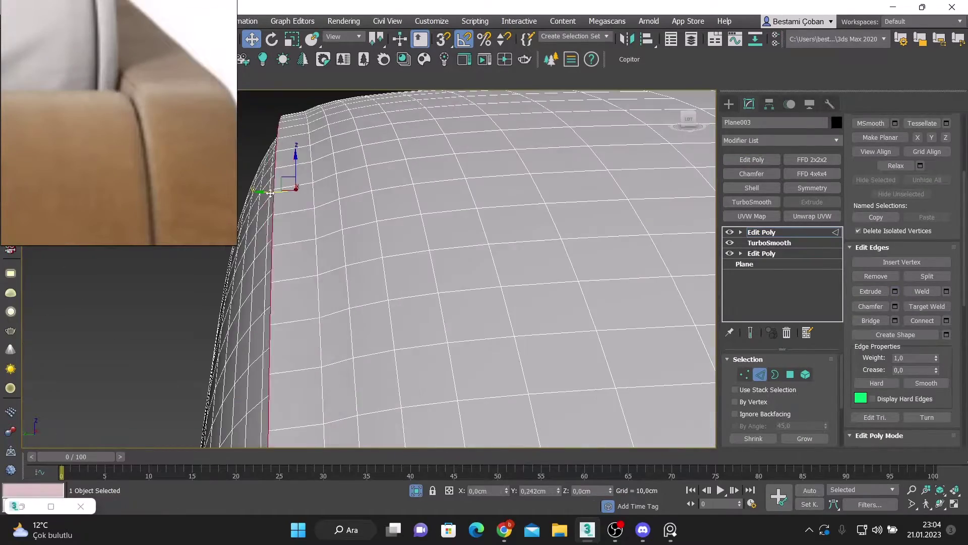
alt+middle_drag(270, 194, 285, 161)
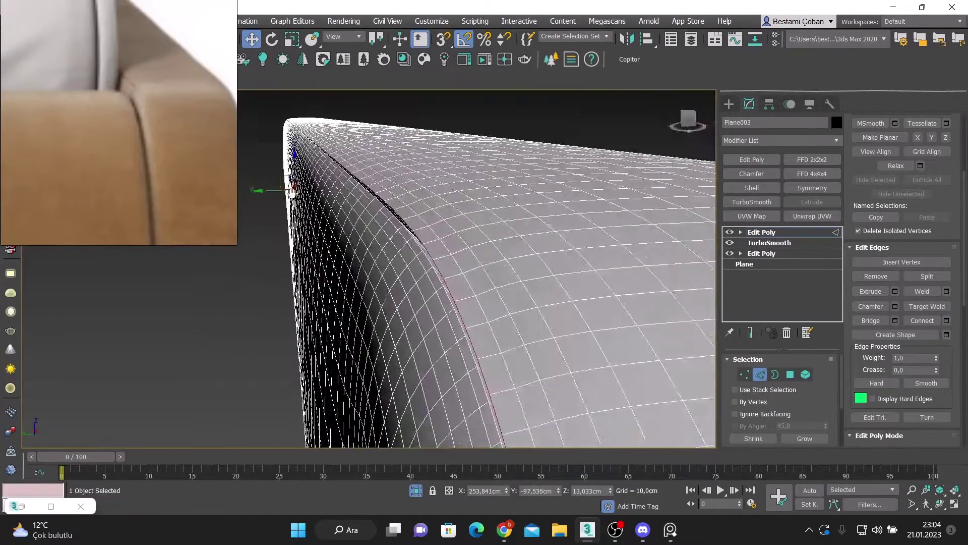
alt+middle_drag(362, 183, 462, 193)
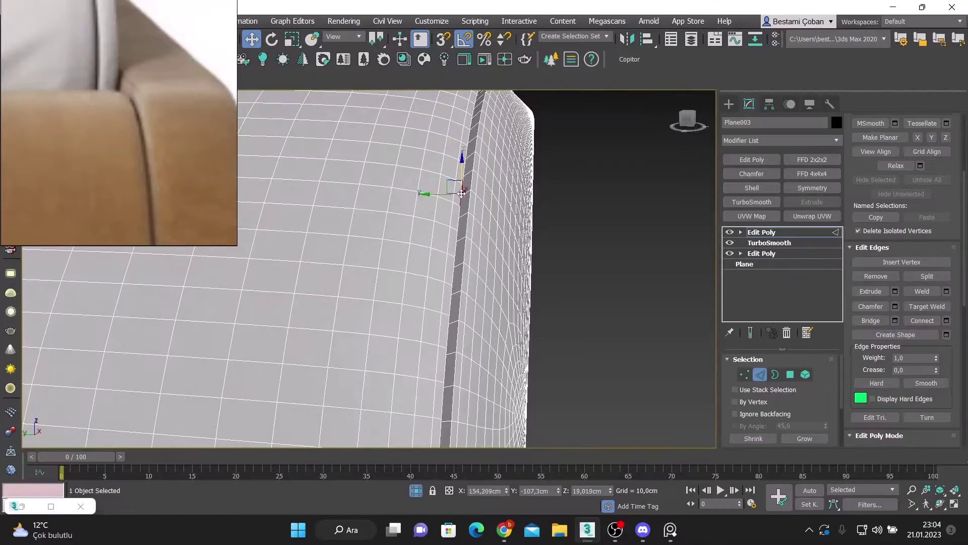
alt+middle_drag(499, 163, 504, 227)
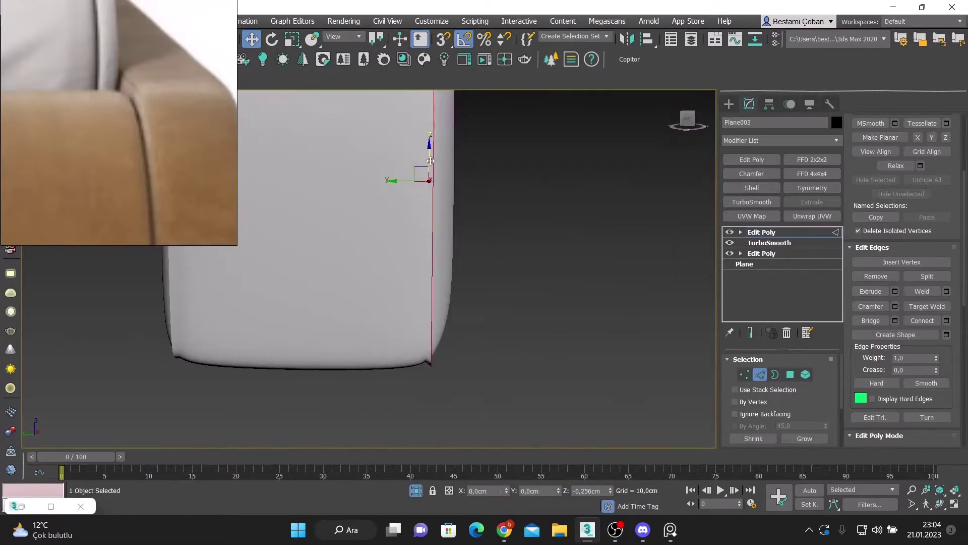
scroll(552, 330, down, 5)
- End isolation of the cushion and select the bed base
key(5)
scroll(464, 219, up, 5)
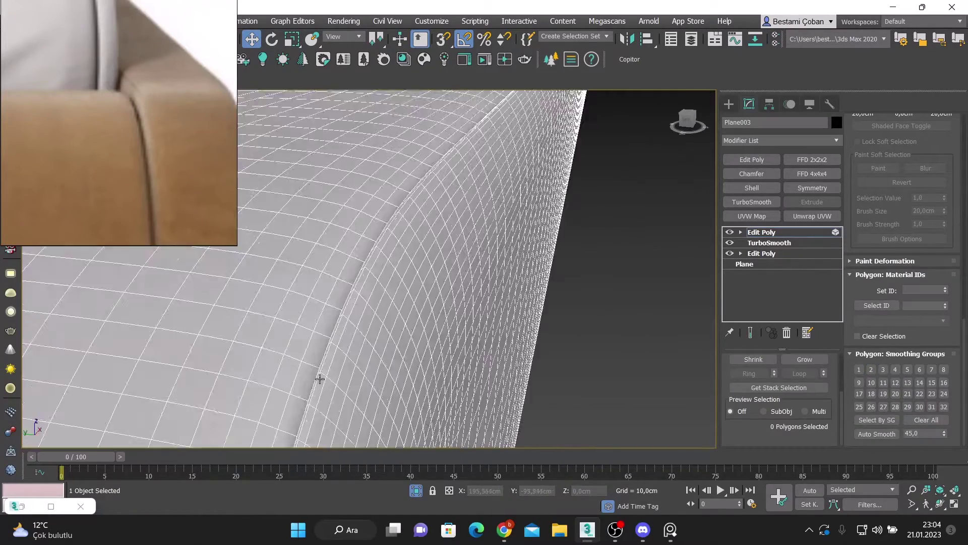
right_click(529, 350)
click(550, 245)
click(527, 272)
- Add an Edit Poly modifier to the bed base and pick its edge loops
scroll(527, 272, up, 5)
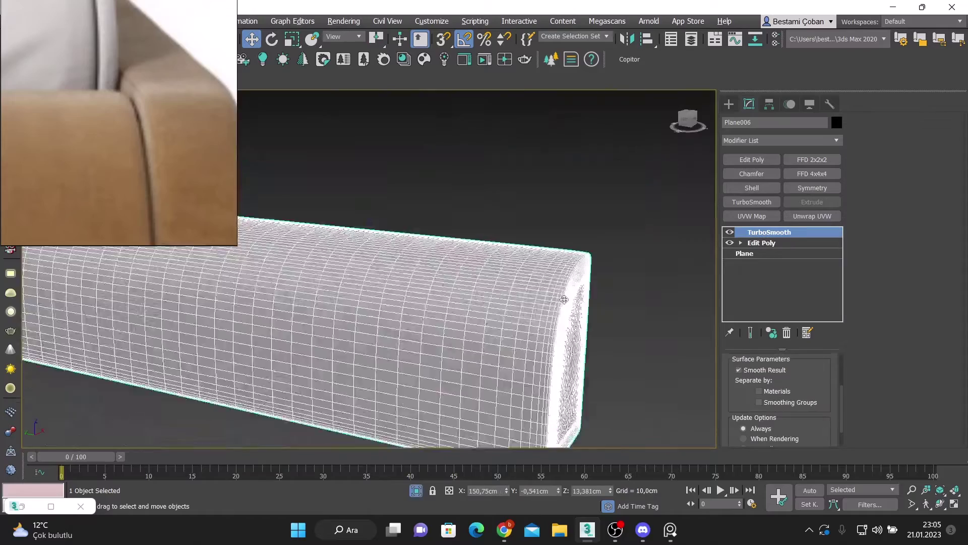
click(752, 159)
key(z)
scroll(431, 303, up, 5)
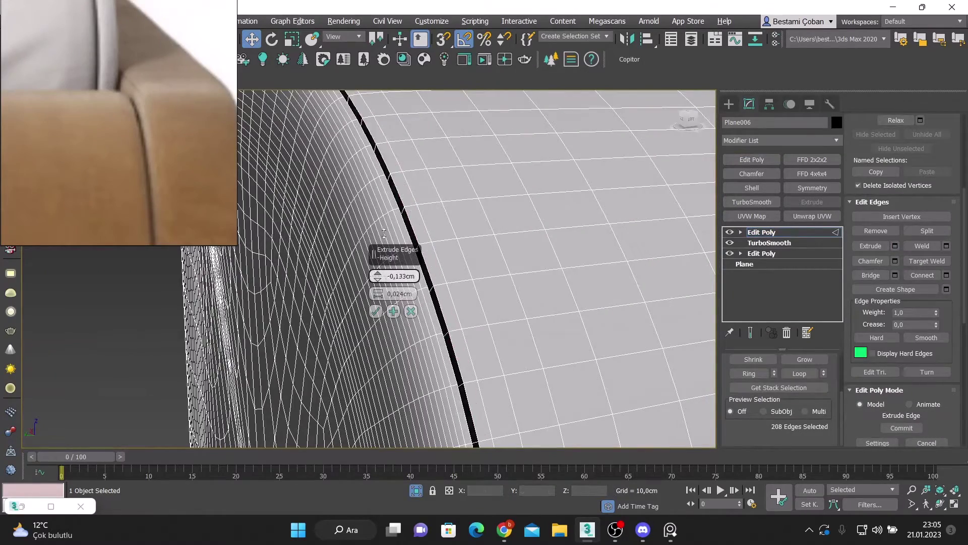
alt+middle_drag(423, 280, 488, 288)
scroll(396, 275, up, 5)
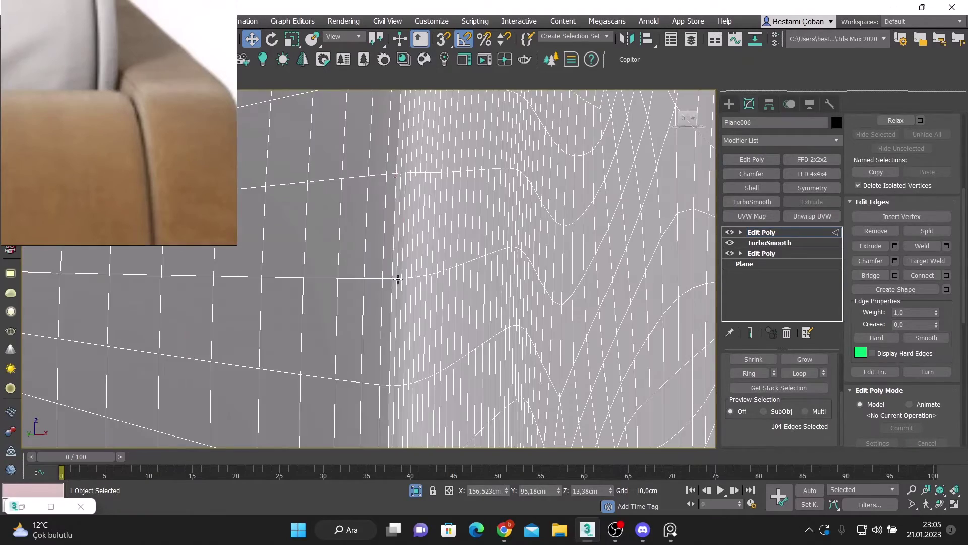
alt+middle_drag(396, 275, 481, 232)
scroll(482, 232, down, 5)
- Apply TurboSmooth to the bed base and view it without edged faces
key(1)
key(4)
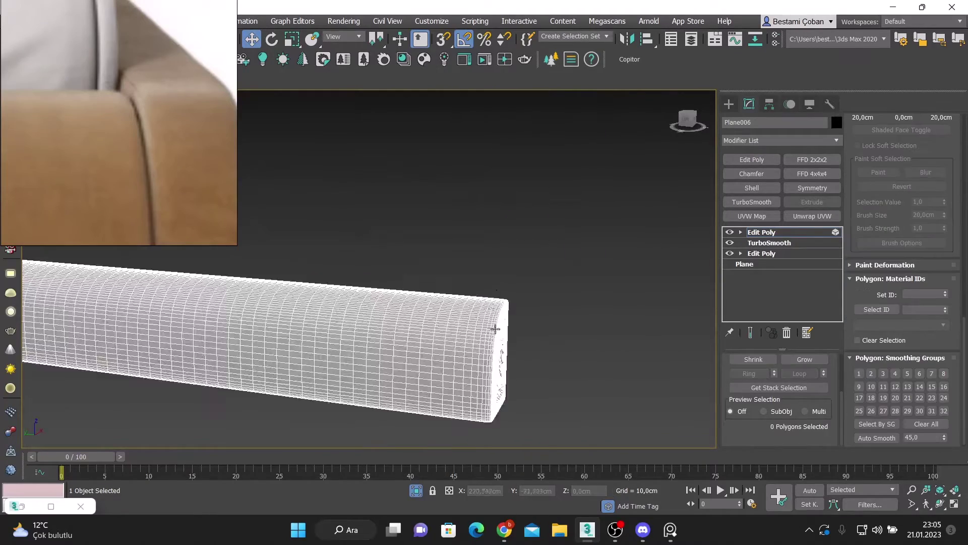
scroll(527, 319, up, 8)
scroll(527, 318, down, 5)
scroll(404, 202, up, 5)
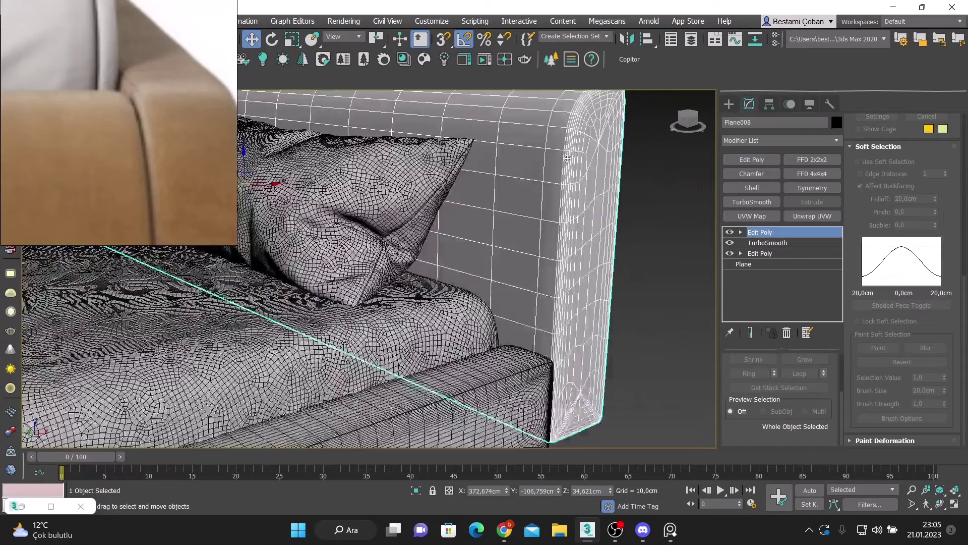
click(751, 202)
scroll(495, 201, up, 3)
key(F4)
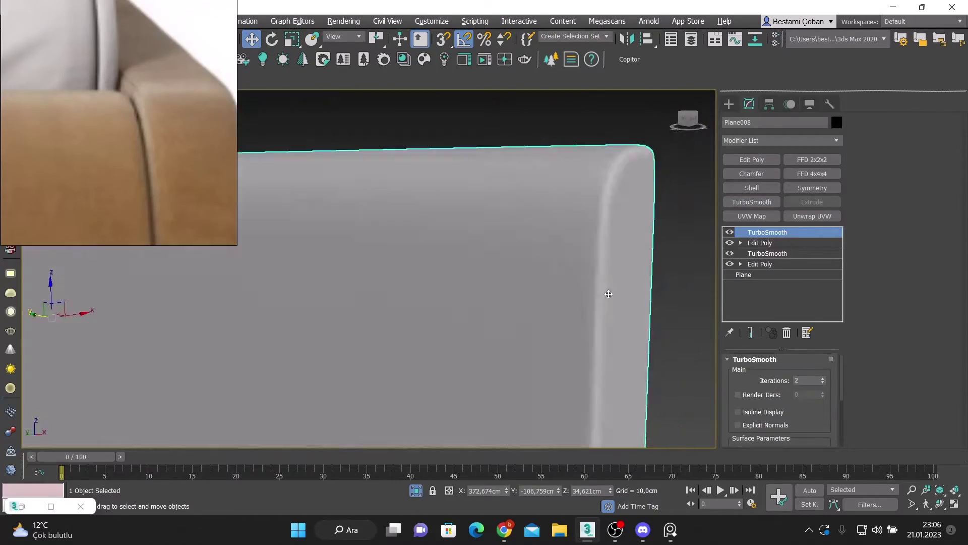
- Stack another Edit Poly and extrude the chosen edges inward into a seam groove
click(751, 159)
key(2)
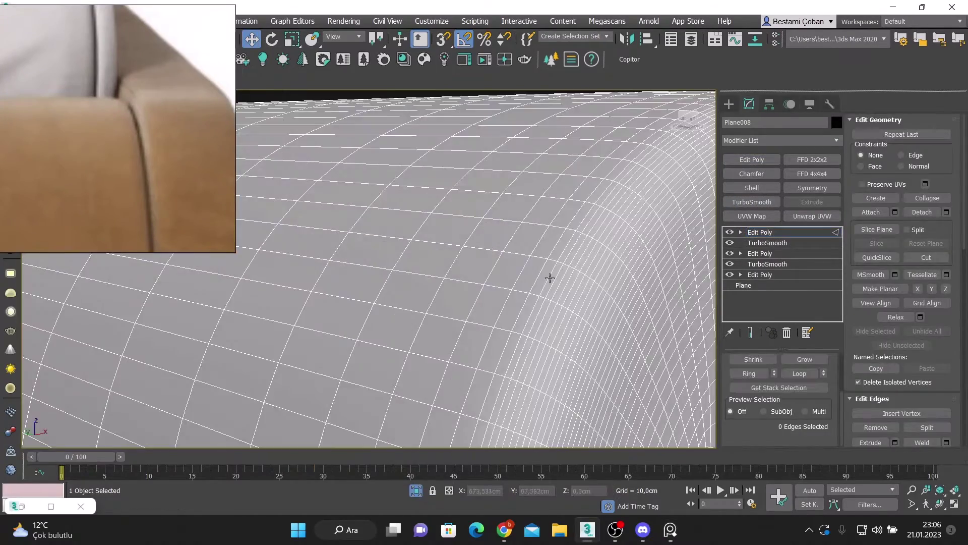
scroll(310, 278, down, 3)
scroll(310, 278, up, 5)
key(shift+e)
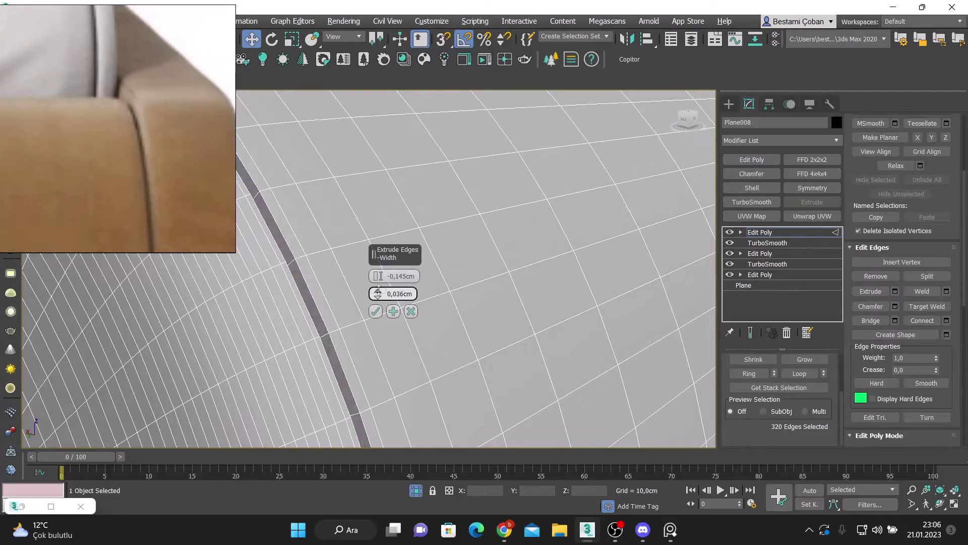
mouse_move(324, 321)
alt+middle_down()
mouse_move(422, 339)
mouse_move(281, 264)
alt+middle_up()
scroll(509, 251, down, 4)
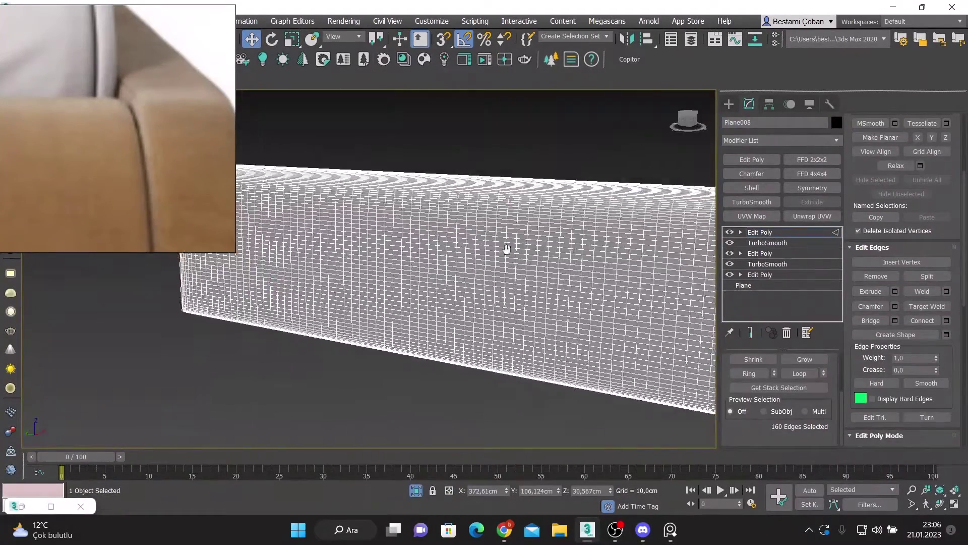
scroll(590, 238, up, 5)
alt+middle_drag(590, 238, 540, 391)
- Select the bed's side frame panel to repeat the groove treatment
key(4)
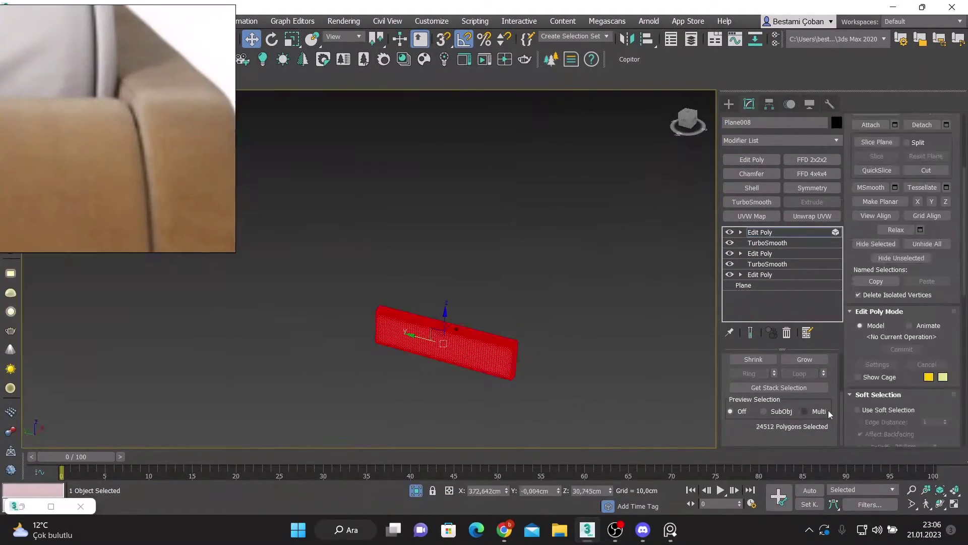
scroll(521, 316, up, 5)
right_click(545, 329)
click(317, 203)
scroll(318, 203, down, 6)
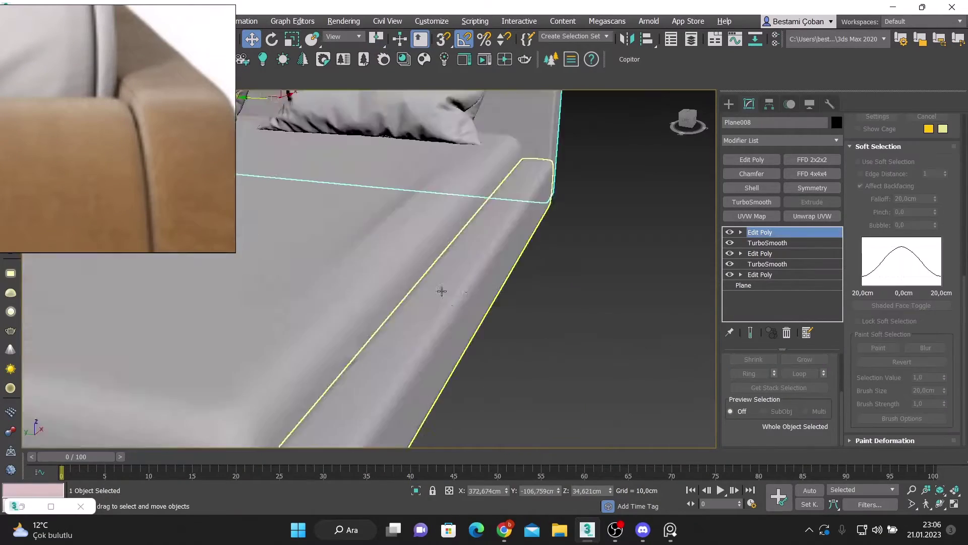
click(392, 331)
click(571, 209)
scroll(571, 208, up, 5)
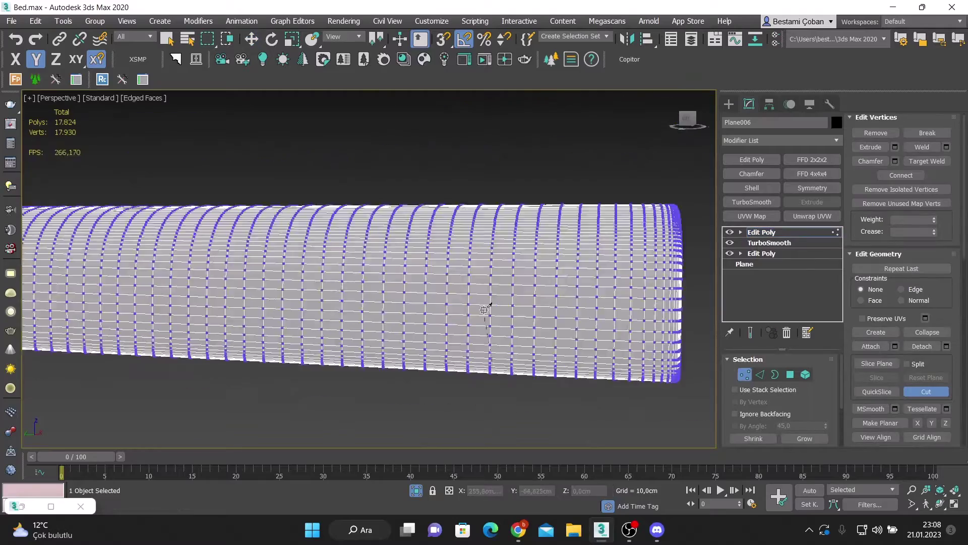
- Cut the first new vertex-to-vertex vertical edges across Plane006
click(488, 184)
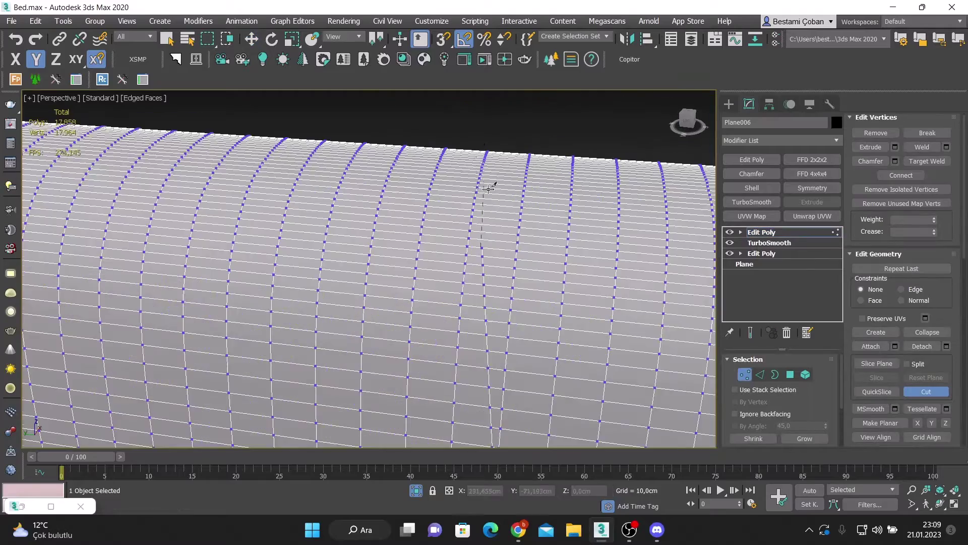
scroll(467, 229, up, 3)
scroll(467, 229, up, 2)
scroll(451, 266, up, 2)
scroll(451, 266, down, 3)
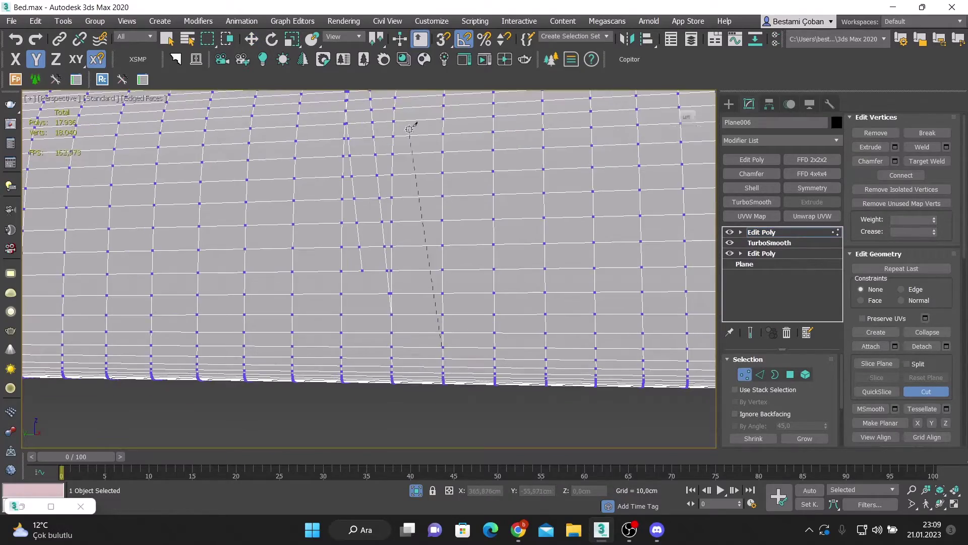
scroll(442, 320, up, 3)
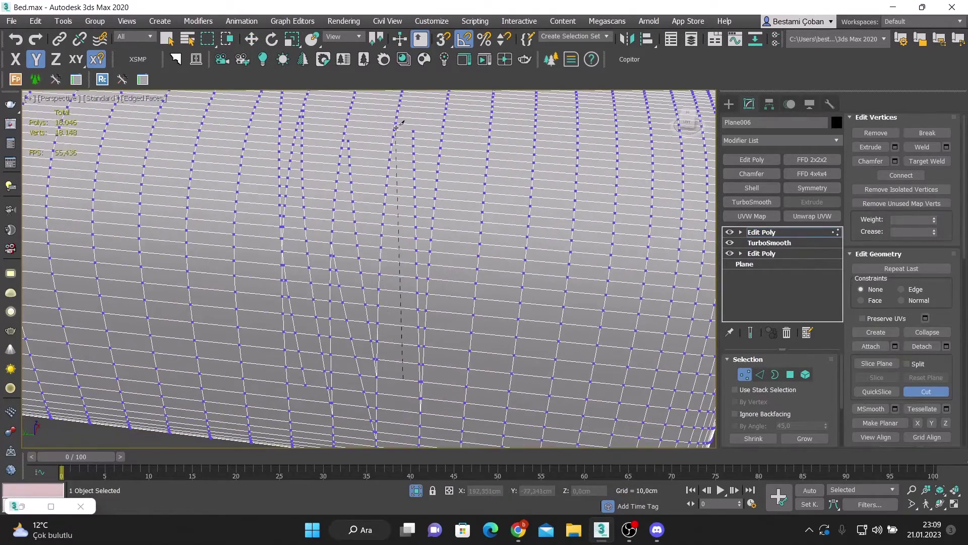
click(399, 124)
scroll(399, 124, down, 3)
scroll(479, 372, up, 1)
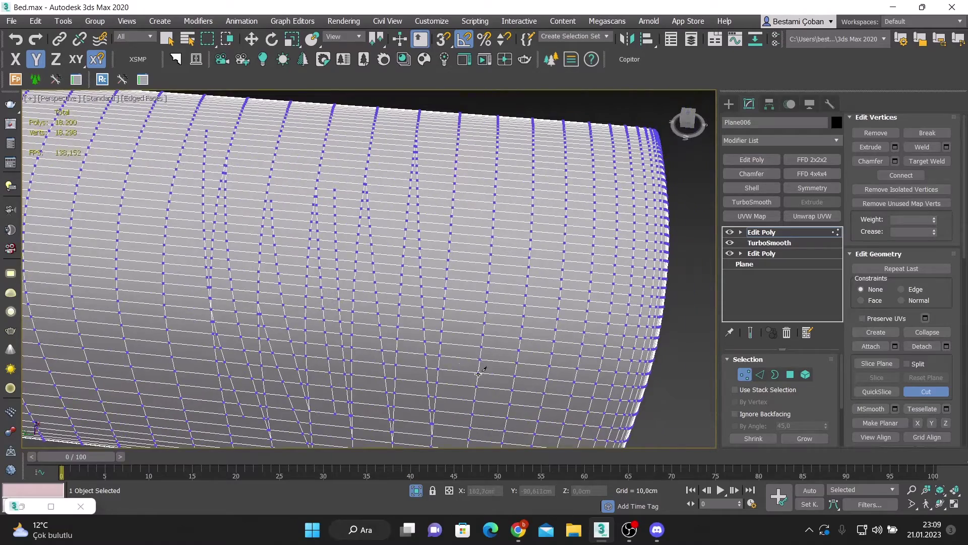
click(445, 170)
scroll(467, 180, down, 3)
scroll(444, 133, up, 3)
scroll(501, 364, up, 2)
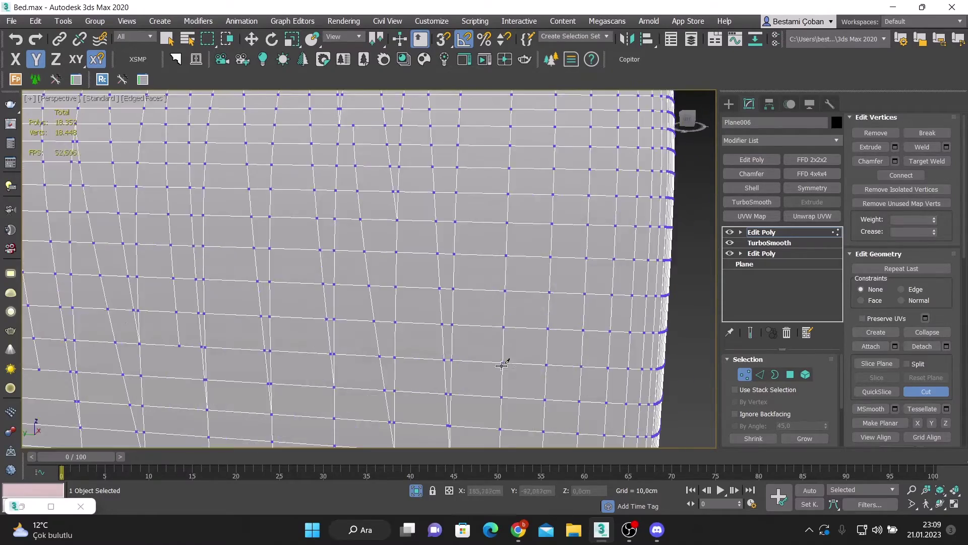
- Slice several more irregular vertical edges from lower vertices up to the mesh top
click(502, 364)
scroll(502, 364, down, 3)
scroll(454, 252, up, 3)
scroll(412, 142, up, 2)
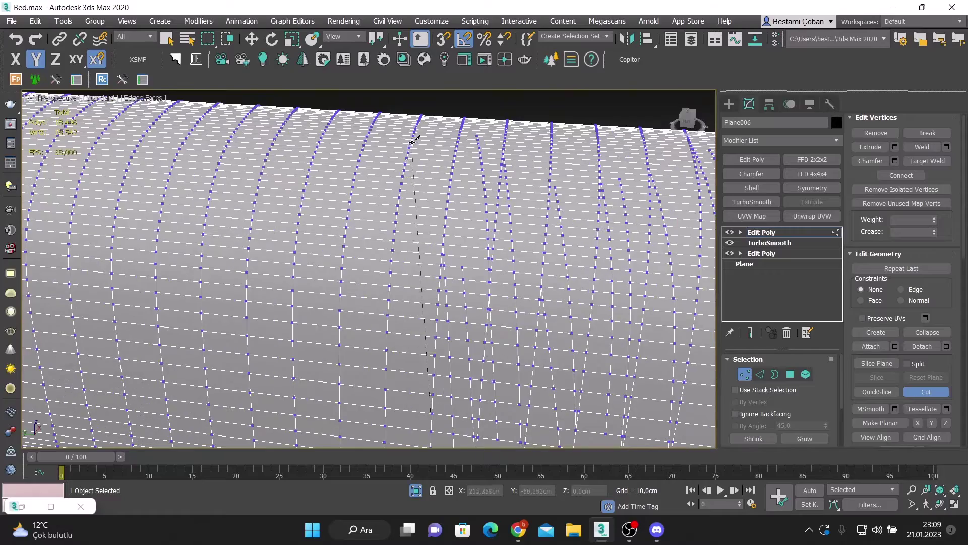
click(412, 141)
scroll(454, 356, down, 3)
scroll(419, 313, up, 3)
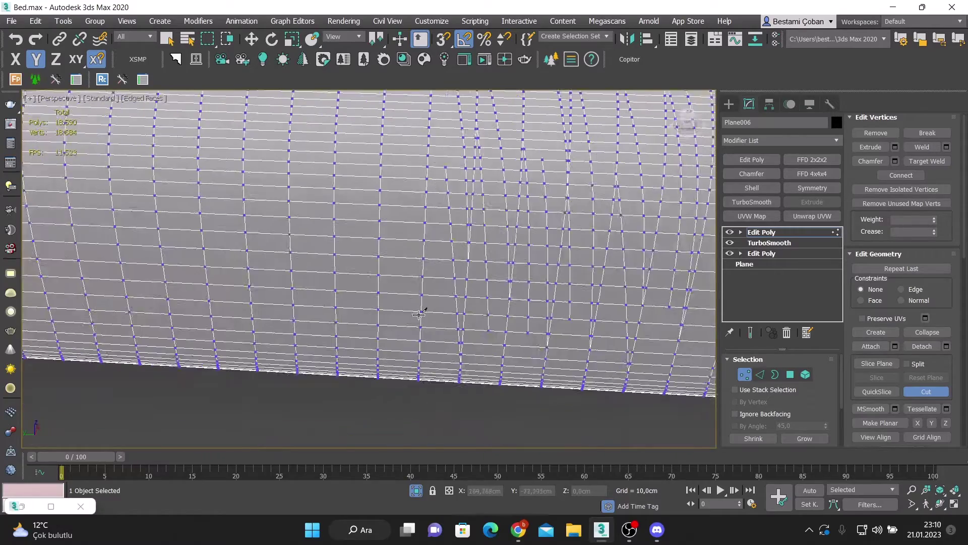
click(419, 314)
click(394, 157)
scroll(438, 324, down, 2)
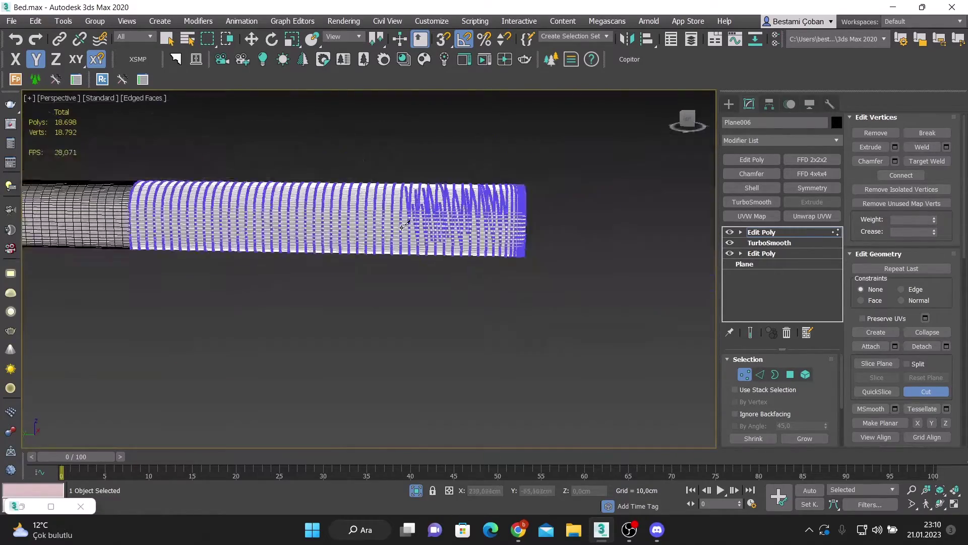
click(453, 358)
scroll(452, 358, down, 2)
scroll(427, 309, up, 2)
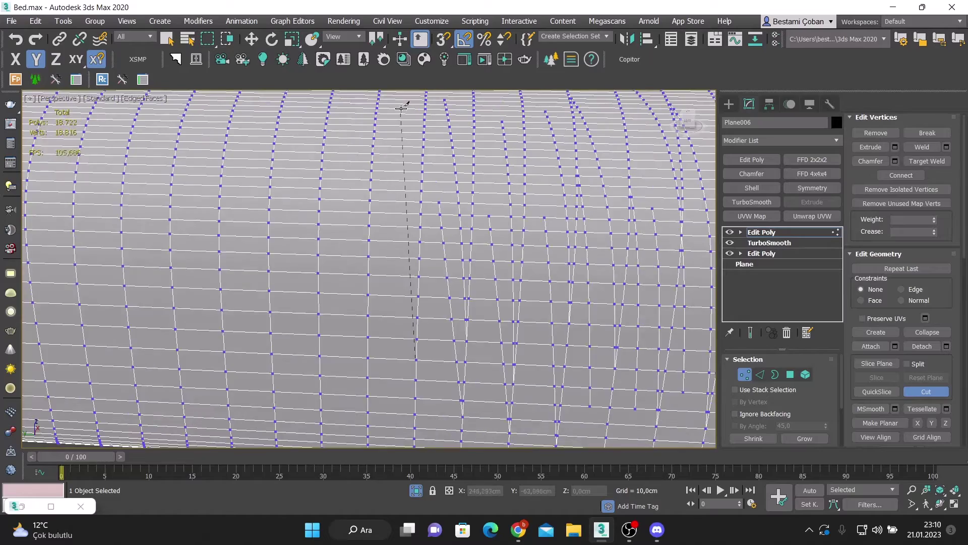
click(384, 299)
scroll(385, 298, up, 2)
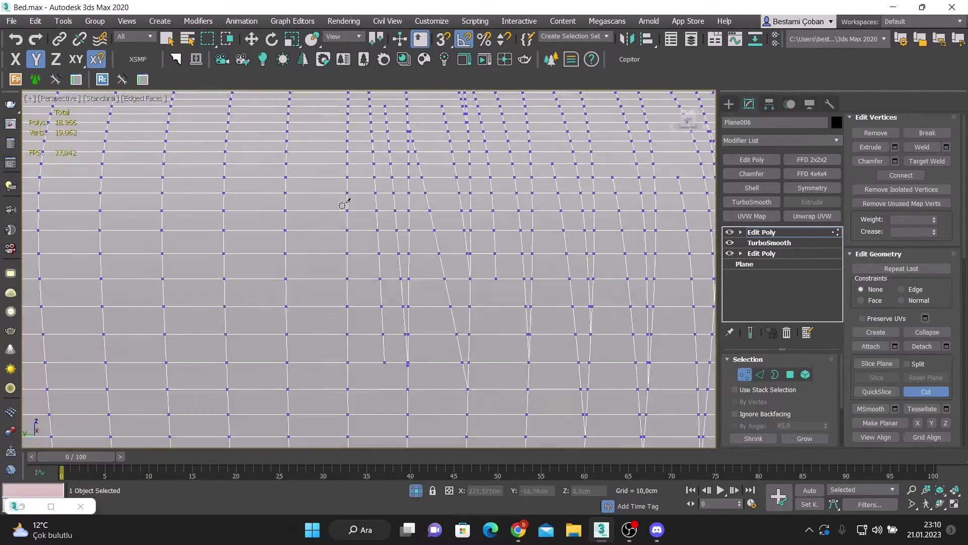
- Tilt the view and cut further short edges along the mesh's curved top
alt+middle_drag(343, 205, 326, 136)
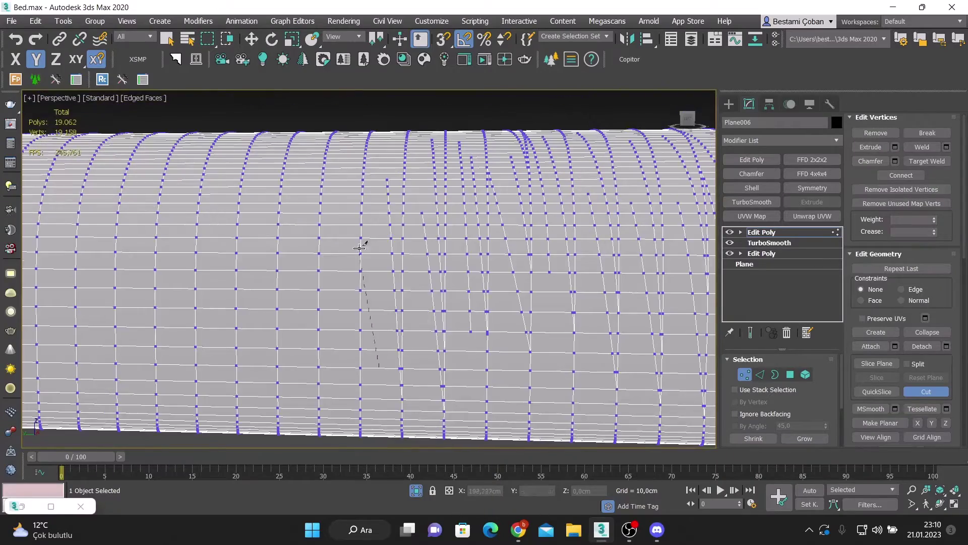
click(360, 247)
alt+middle_drag(360, 247, 405, 367)
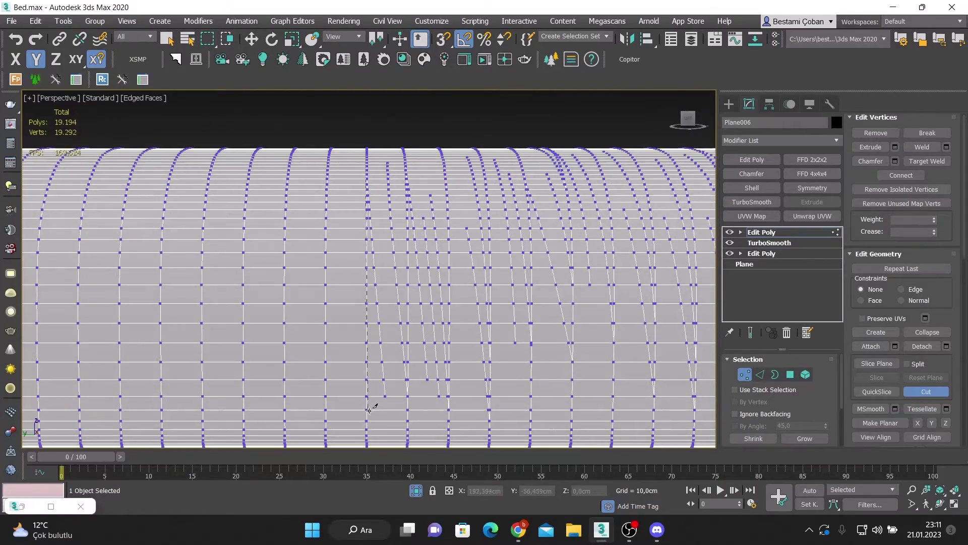
alt+middle_drag(353, 175, 385, 340)
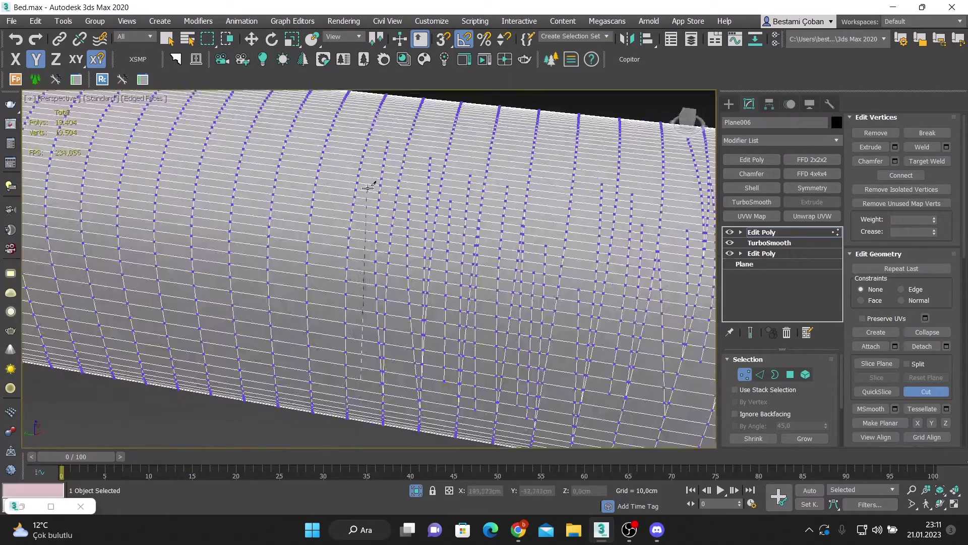
click(368, 188)
alt+middle_drag(368, 187, 359, 361)
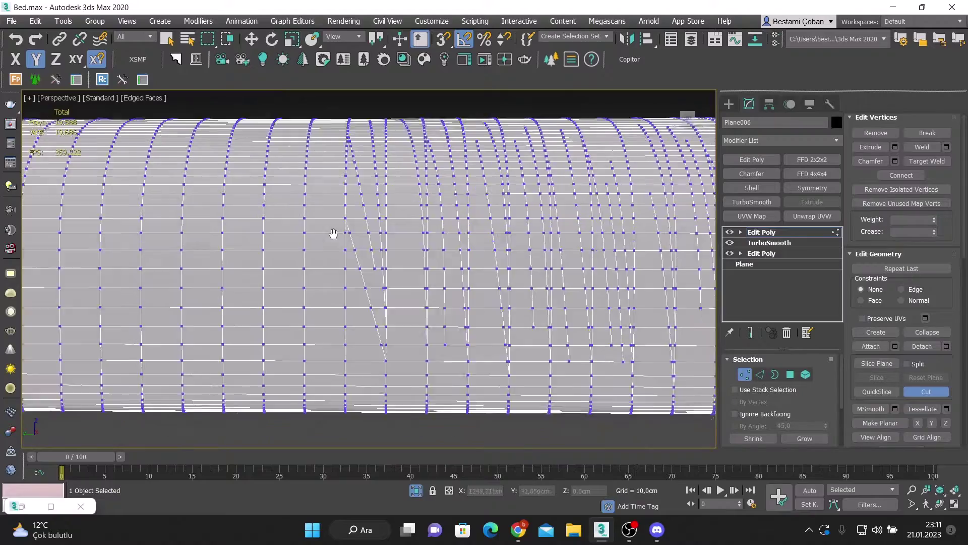
mouse_move(334, 233)
alt+middle_down()
mouse_move(335, 280)
mouse_move(388, 297)
mouse_move(366, 225)
alt+middle_up()
click(367, 377)
- Complete more short cut edges across the rail's rounded side
click(366, 225)
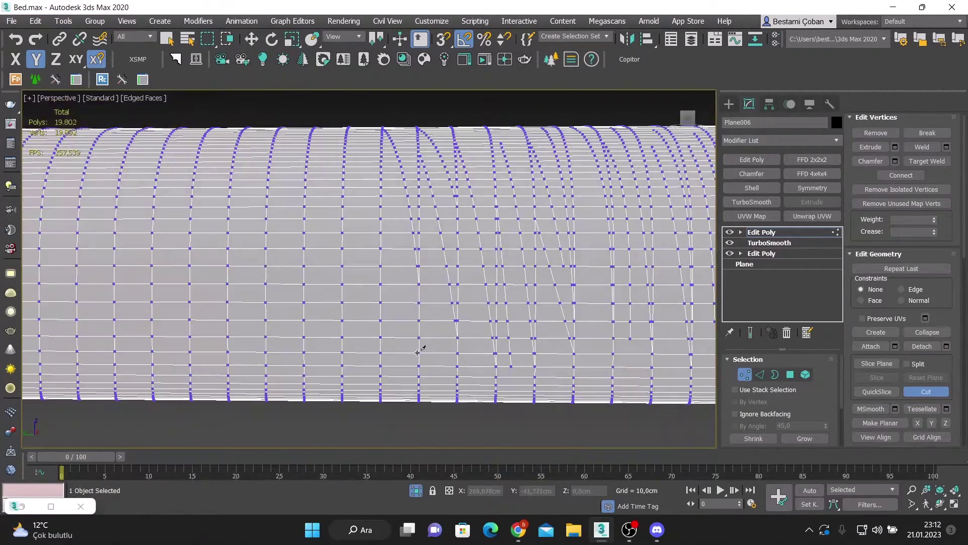
alt+middle_drag(371, 301, 402, 325)
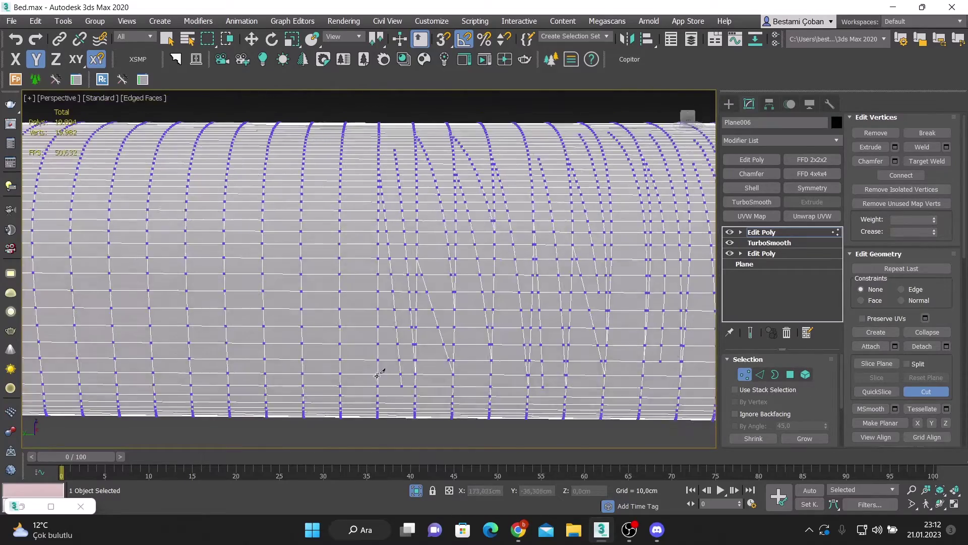
alt+middle_drag(336, 248, 330, 187)
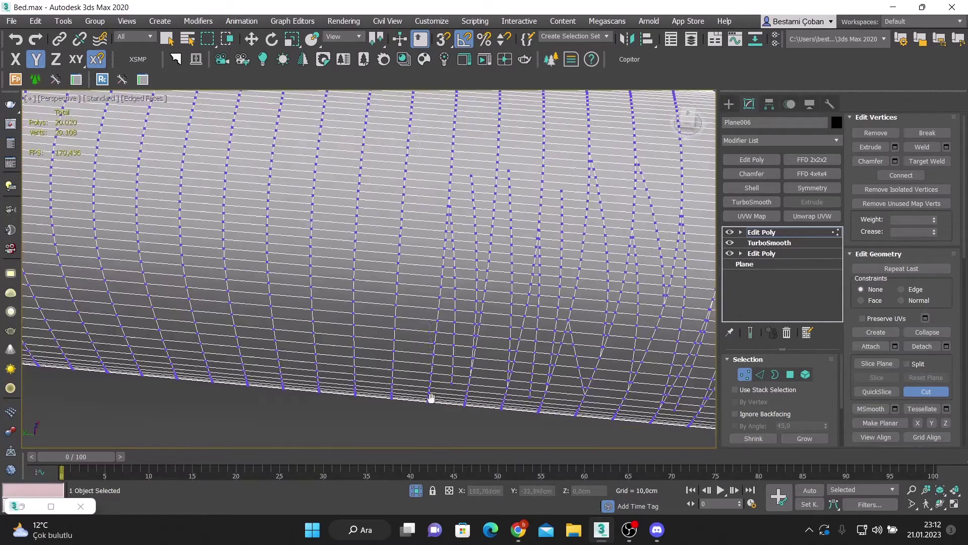
mouse_move(431, 398)
alt+middle_down()
mouse_move(404, 356)
mouse_move(382, 266)
alt+middle_up()
click(382, 266)
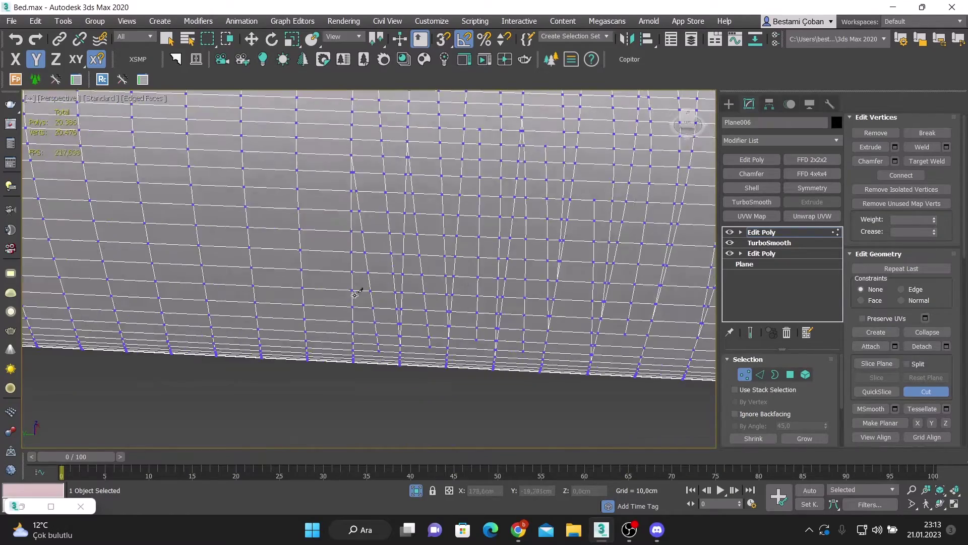
alt+middle_drag(355, 294, 353, 282)
scroll(353, 283, down, 3)
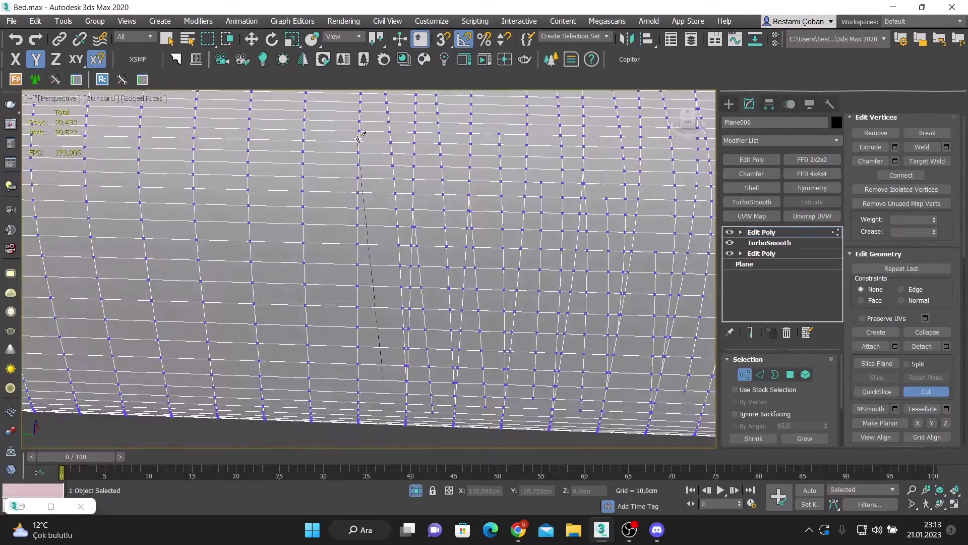
mouse_move(353, 201)
middle_down()
mouse_move(346, 303)
mouse_move(364, 283)
mouse_move(389, 312)
middle_up()
click(402, 380)
click(388, 311)
- Zoom in on the rail end and switch between Edge and Vertex levels with Move active
scroll(400, 377, up, 3)
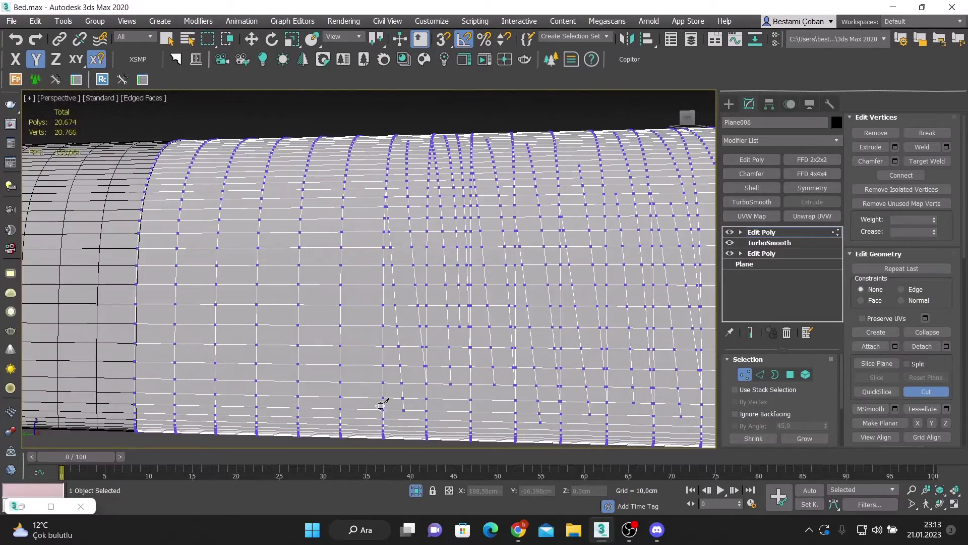
alt+middle_drag(380, 405, 372, 138)
scroll(357, 117, down, 1)
scroll(372, 389, up, 3)
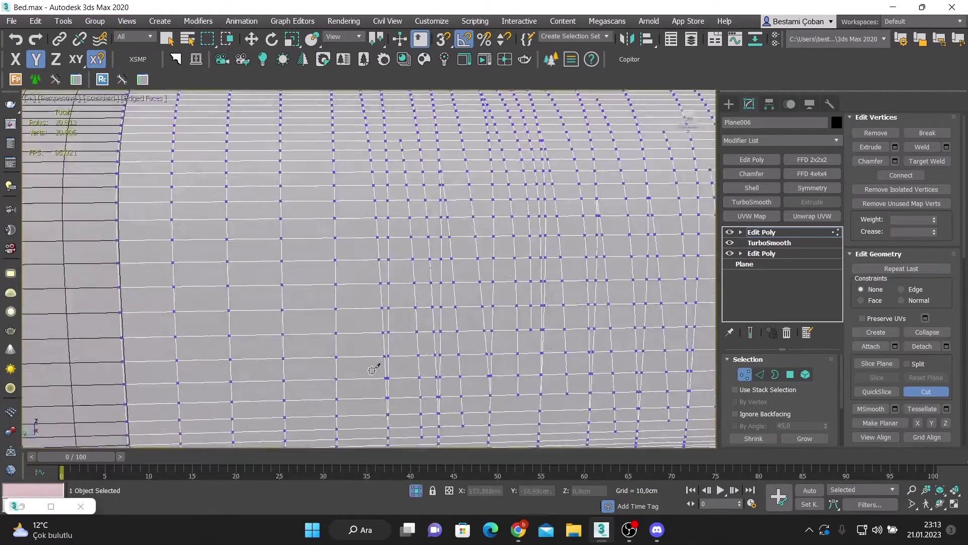
scroll(372, 370, down, 2)
mouse_move(372, 370)
alt+middle_down()
mouse_move(359, 157)
mouse_move(404, 407)
mouse_move(403, 252)
alt+middle_up()
scroll(358, 158, up, 2)
scroll(359, 157, up, 2)
scroll(358, 157, down, 2)
scroll(404, 406, up, 2)
scroll(403, 406, down, 2)
scroll(404, 406, up, 2)
scroll(404, 407, down, 2)
scroll(403, 252, up, 2)
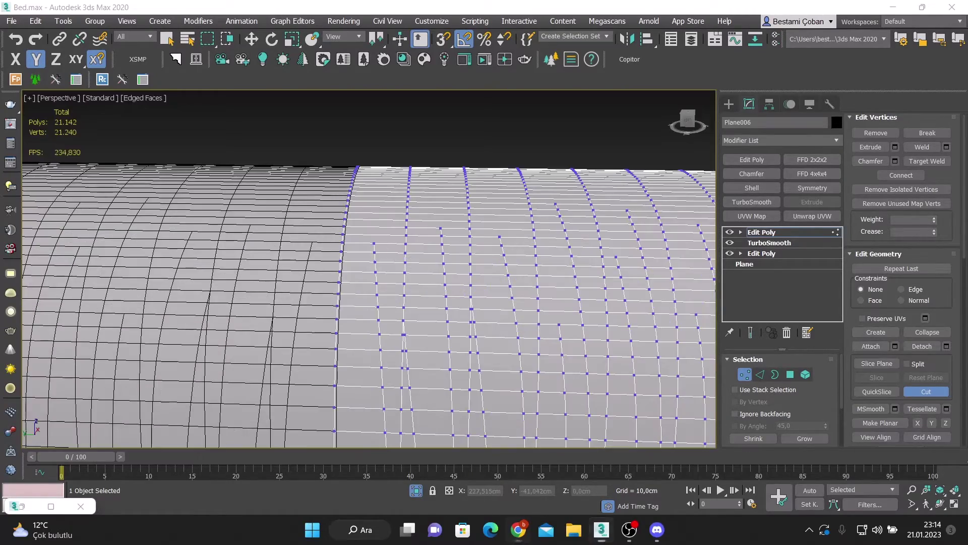
scroll(376, 222, down, 3)
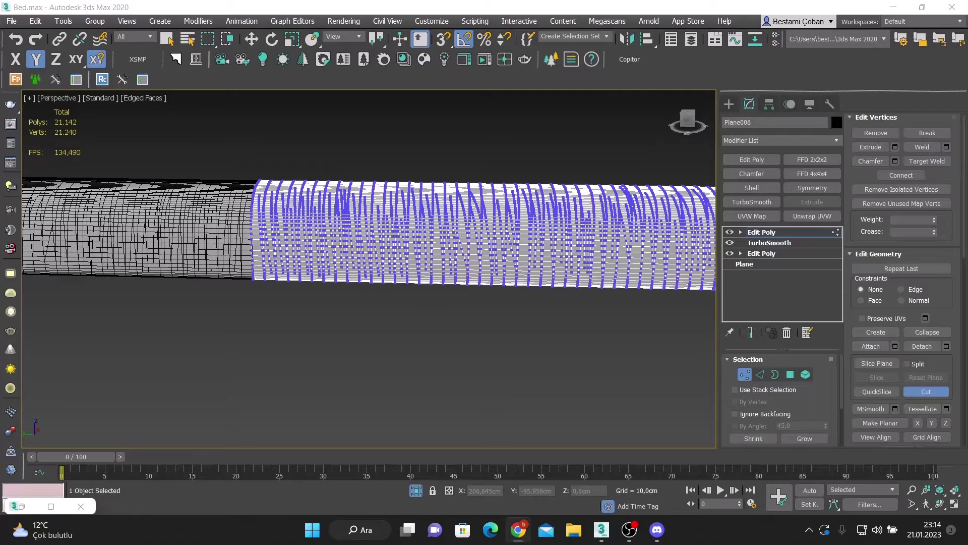
key(2)
key(w)
alt+middle_drag(424, 318, 584, 404)
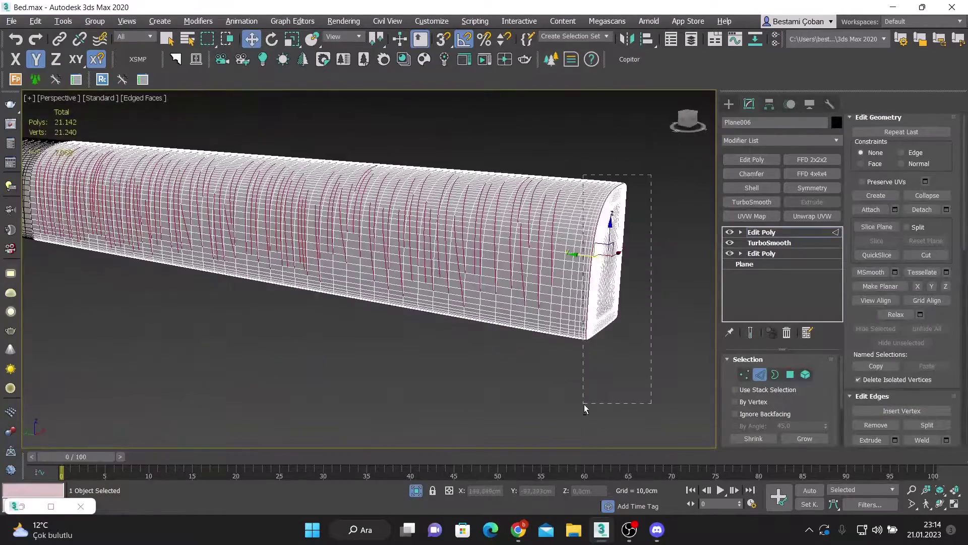
scroll(457, 238, up, 3)
key(1)
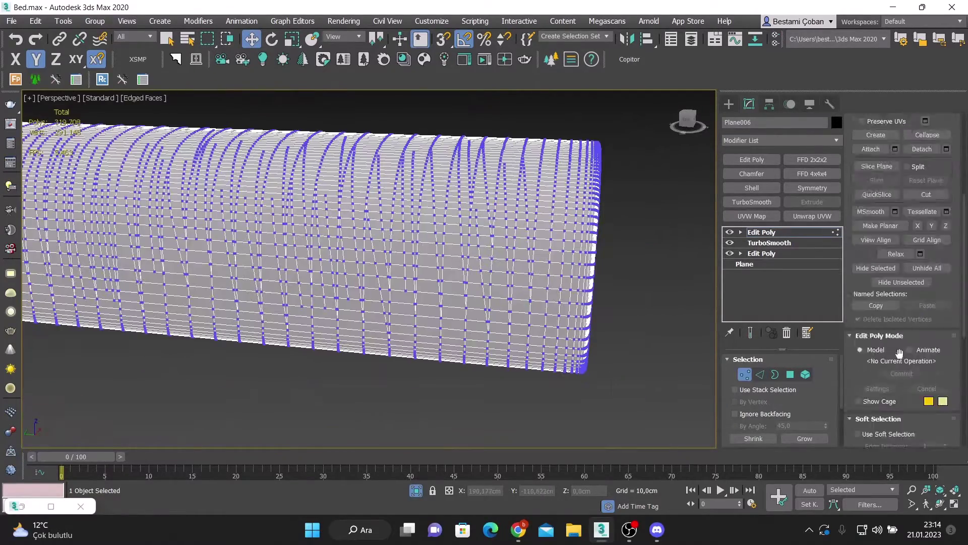
- Resume cutting, then return to Edge level, toggling Edged Faces to check the creases
click(926, 270)
scroll(428, 227, up, 3)
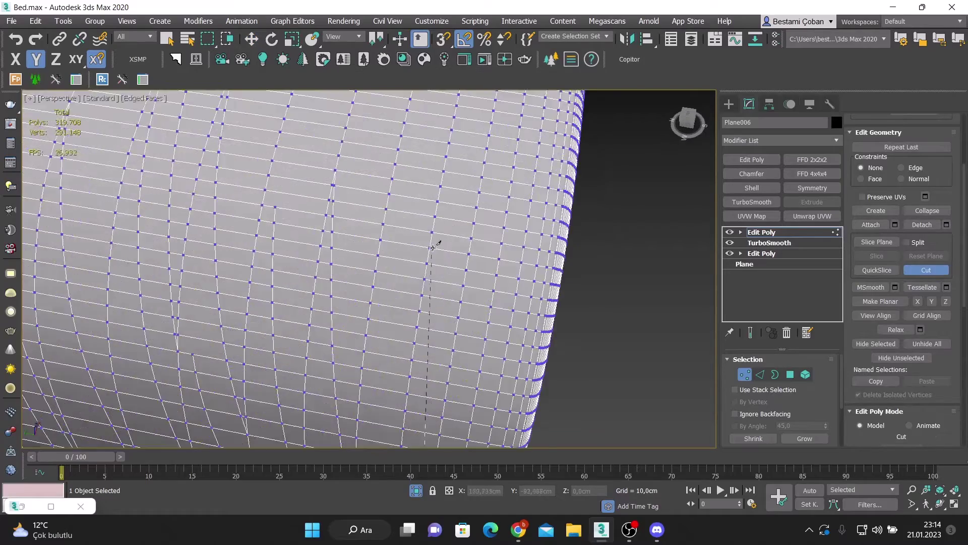
scroll(469, 414, up, 2)
scroll(469, 414, down, 5)
key(2)
key(w)
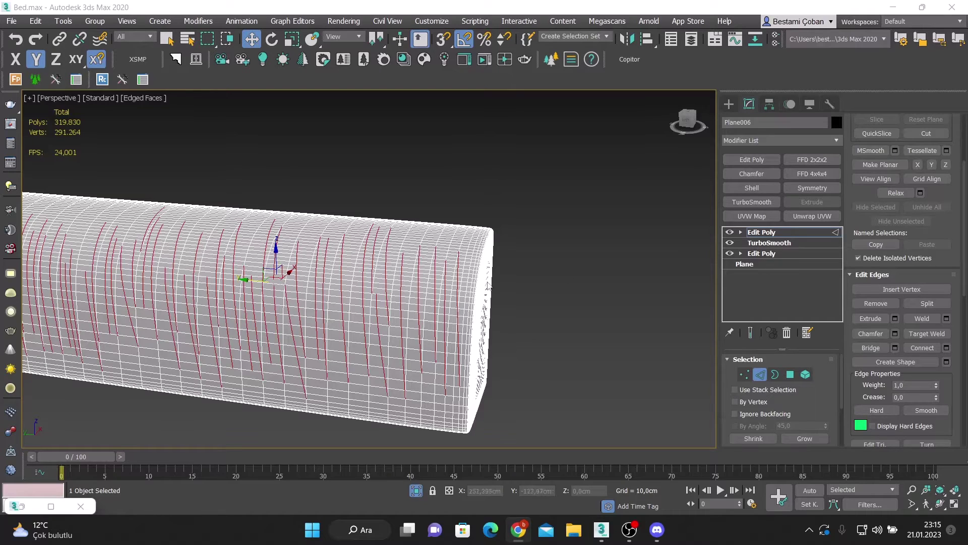
key(F4)
alt+middle_drag(488, 286, 389, 285)
key(6)
scroll(285, 277, down, 3)
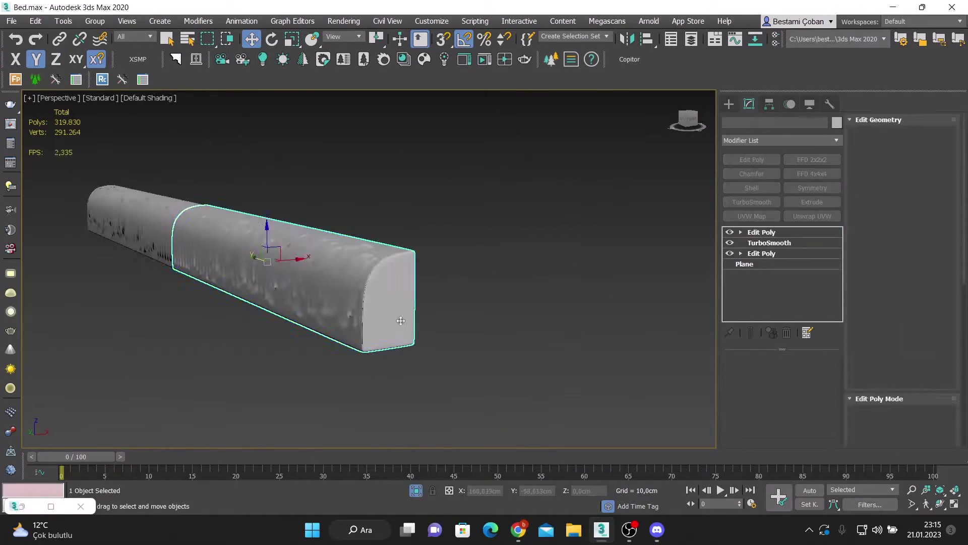
scroll(449, 288, up, 5)
key(F4)
scroll(482, 282, up, 2)
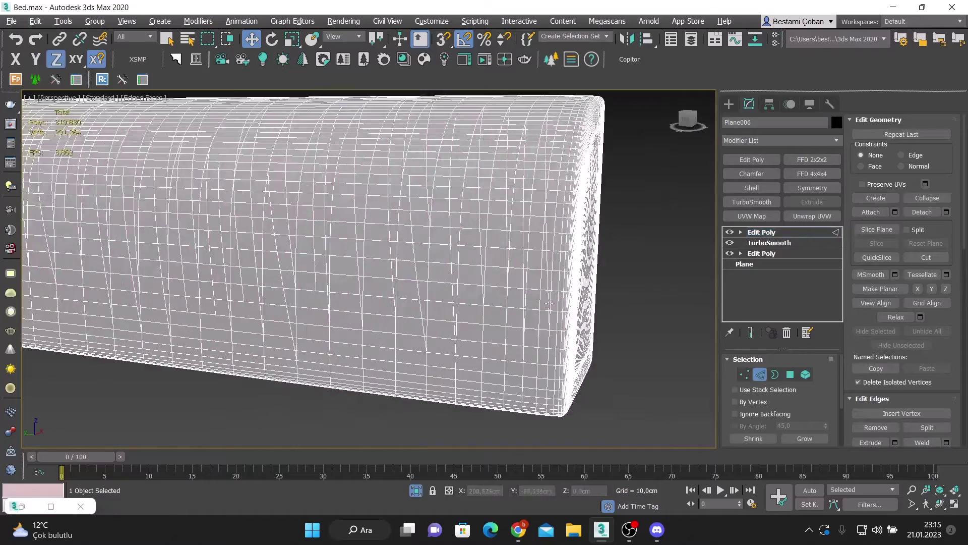
key(2)
scroll(479, 284, down, 3)
scroll(476, 285, up, 5)
- Inspect the selected short edges around the footboard side, then switch off Edged Faces
mouse_move(475, 286)
alt+middle_down()
mouse_move(499, 265)
mouse_move(513, 275)
mouse_move(484, 264)
mouse_move(482, 277)
mouse_move(520, 321)
mouse_move(465, 335)
mouse_move(413, 246)
alt+middle_up()
mouse_move(413, 212)
alt+middle_down()
mouse_move(400, 249)
mouse_move(411, 320)
mouse_move(399, 335)
mouse_move(419, 246)
alt+middle_up()
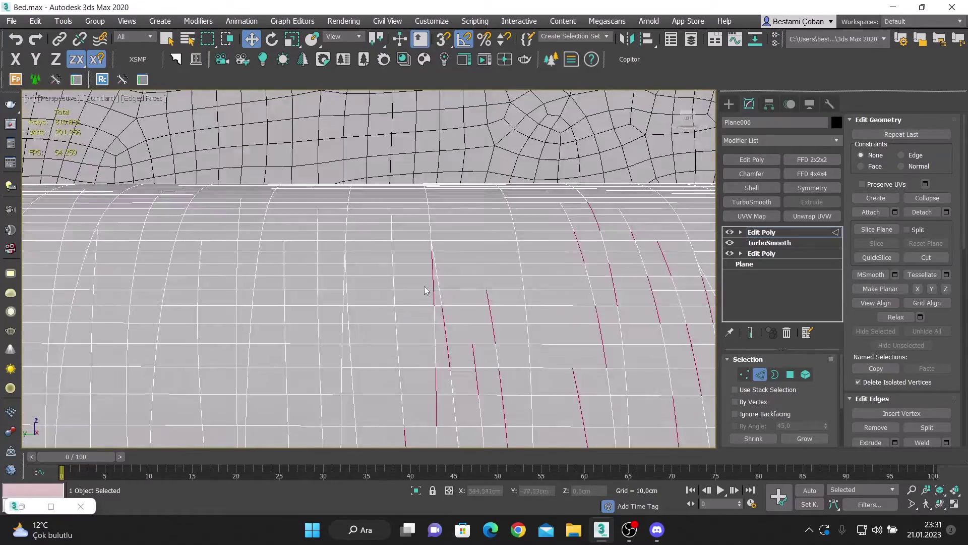
alt+middle_drag(425, 290, 384, 305)
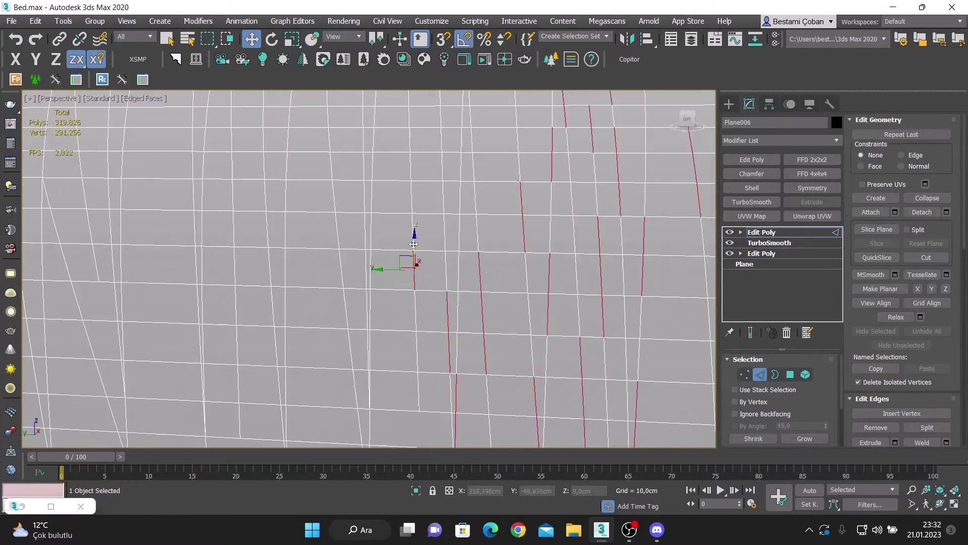
alt+middle_drag(414, 244, 430, 298)
alt+middle_drag(397, 199, 399, 270)
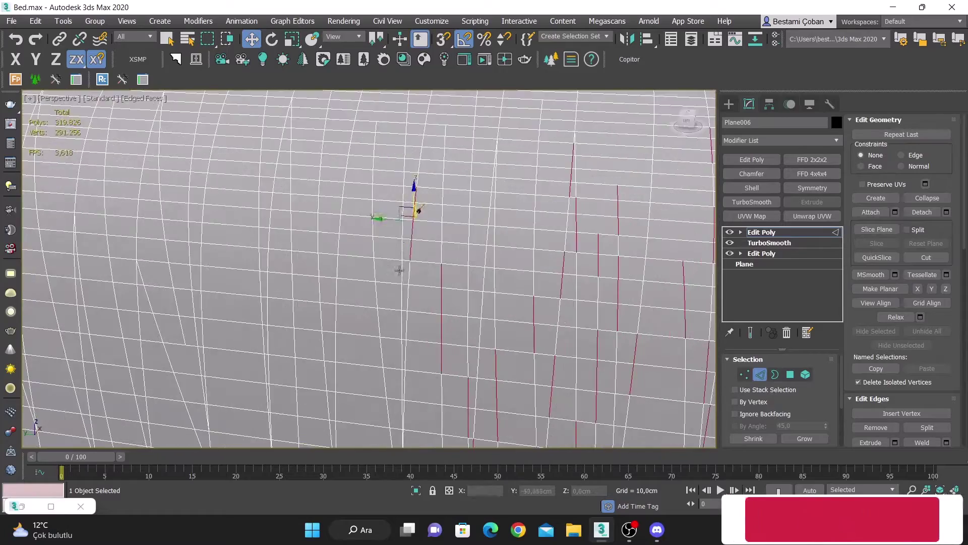
scroll(408, 328, down, 5)
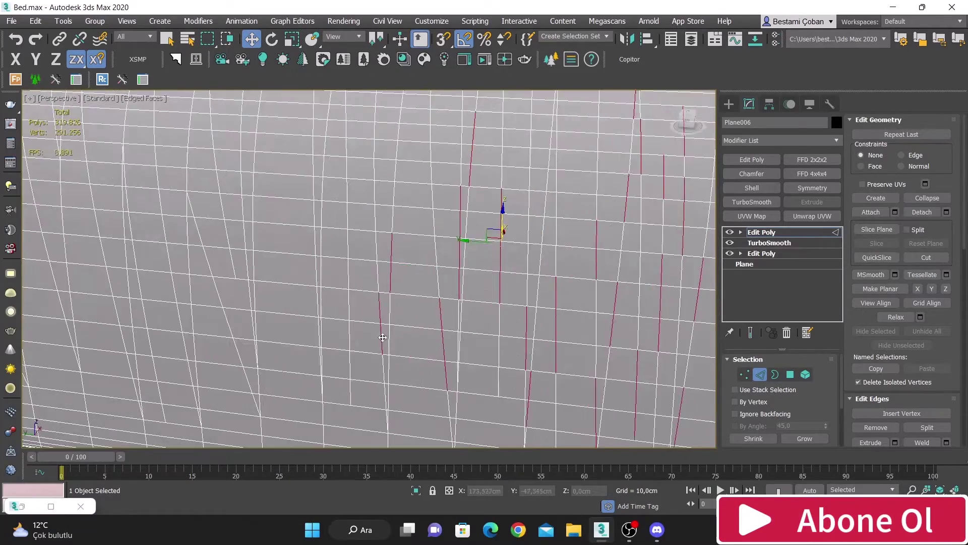
scroll(461, 305, down, 5)
scroll(494, 270, up, 5)
alt+middle_drag(462, 196, 448, 226)
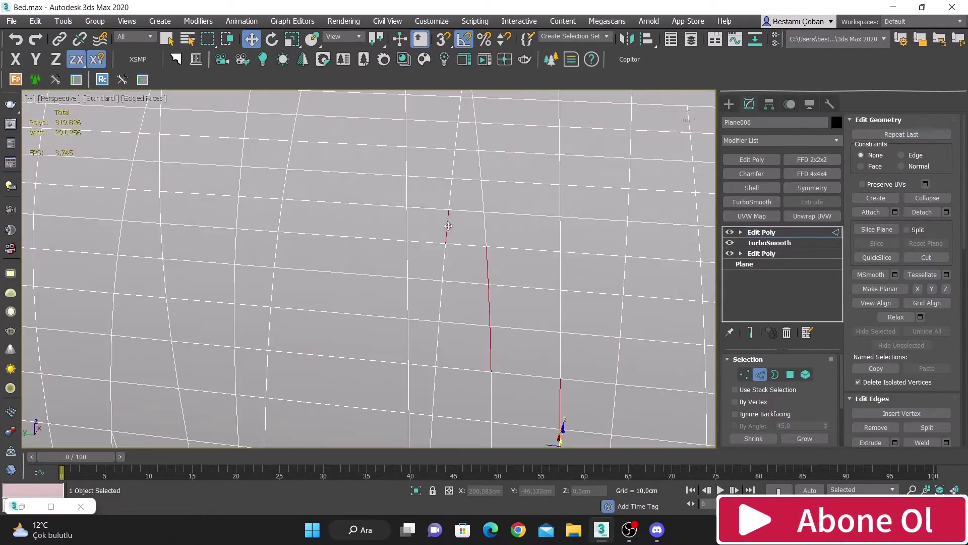
scroll(467, 287, up, 3)
scroll(525, 225, down, 2)
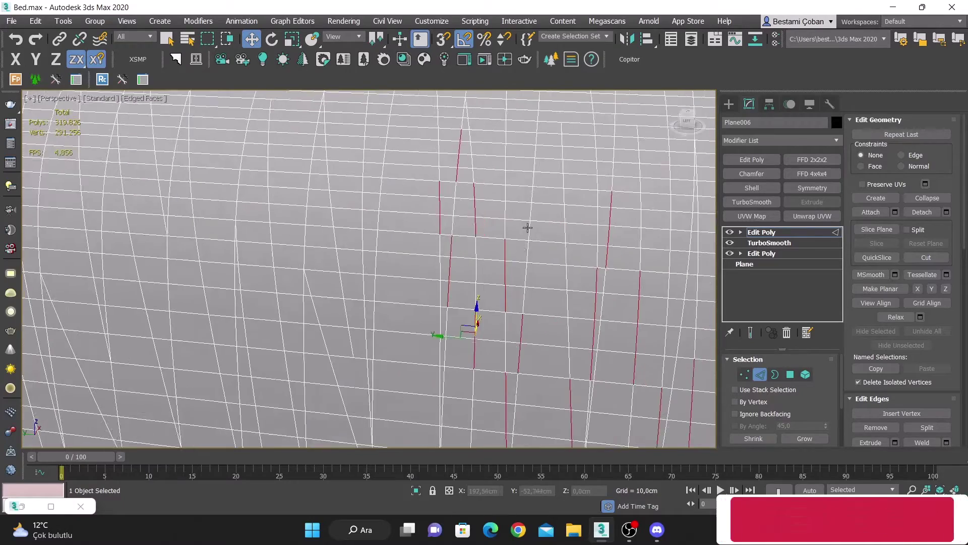
scroll(489, 242, down, 3)
mouse_move(489, 242)
alt+middle_down()
mouse_move(521, 316)
mouse_move(482, 248)
alt+middle_up()
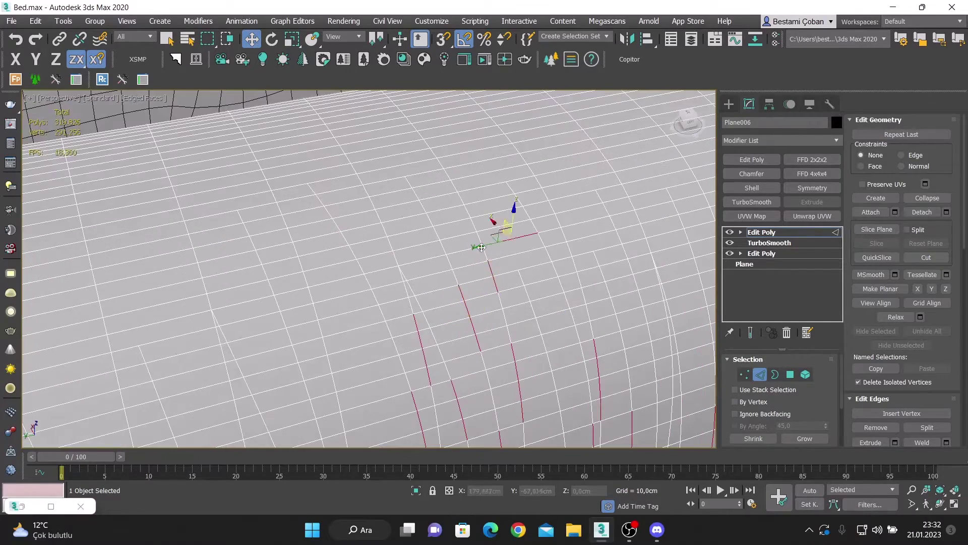
middle_drag(523, 293, 478, 291)
mouse_move(487, 325)
alt+middle_down()
mouse_move(436, 268)
mouse_move(439, 240)
mouse_move(402, 292)
mouse_move(430, 287)
alt+middle_up()
scroll(429, 287, up, 5)
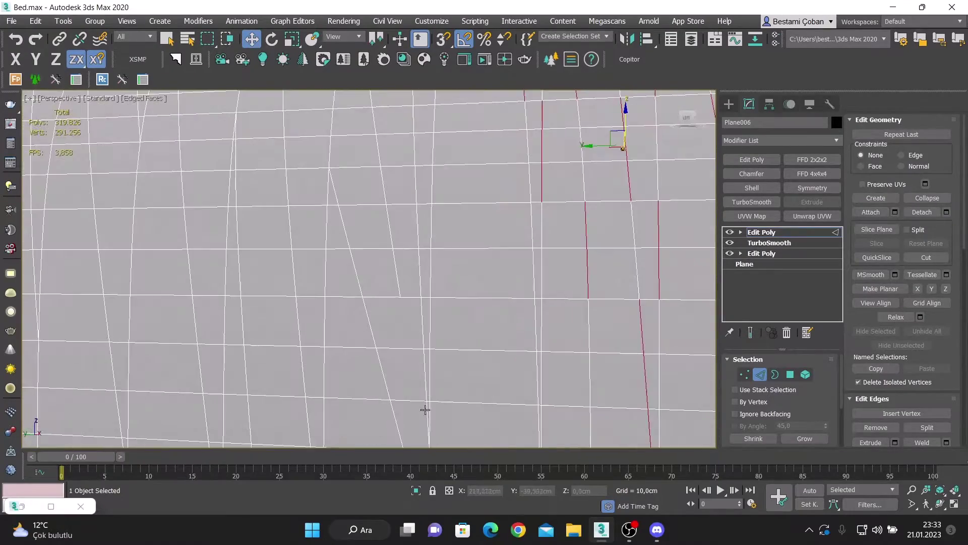
scroll(442, 310, down, 3)
mouse_move(475, 223)
alt+middle_down()
mouse_move(479, 270)
mouse_move(471, 259)
mouse_move(447, 270)
alt+middle_up()
scroll(495, 334, down, 3)
key(F4)
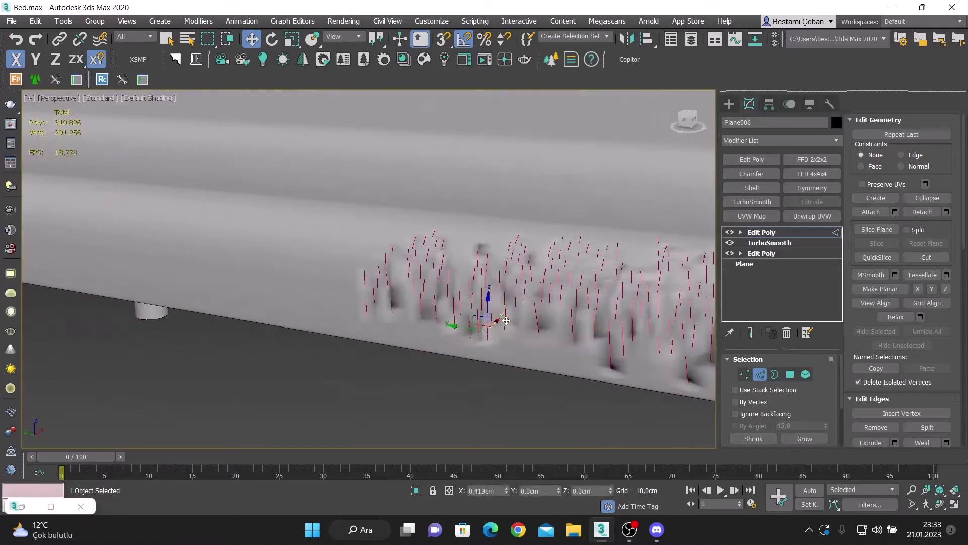
- Preview TurboSmooth on the footboard, then undo it to keep editing its edges
scroll(494, 335, down, 5)
alt+middle_drag(495, 334, 590, 311)
click(751, 202)
key(F6)
key(ctrl+z)
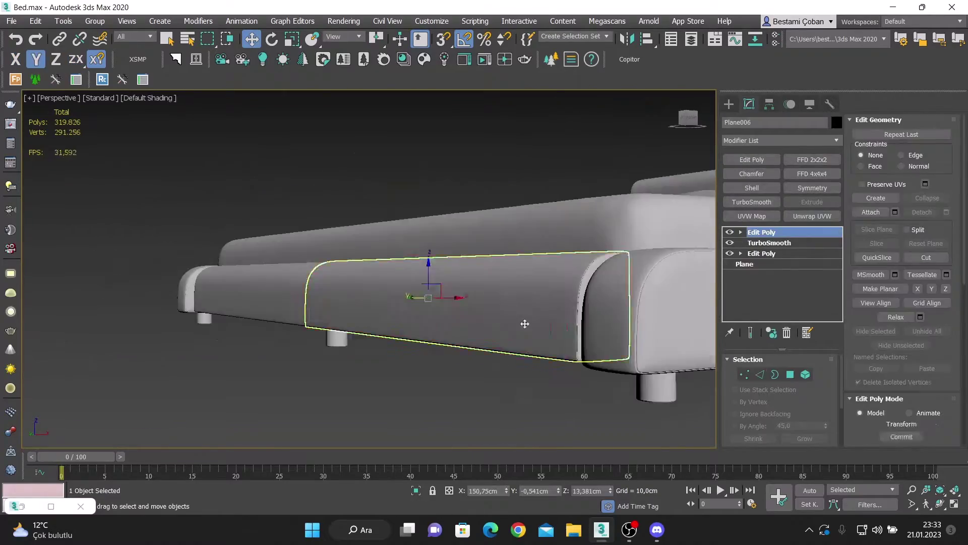
alt+middle_drag(525, 322, 555, 303)
click(751, 202)
scroll(555, 303, down, 3)
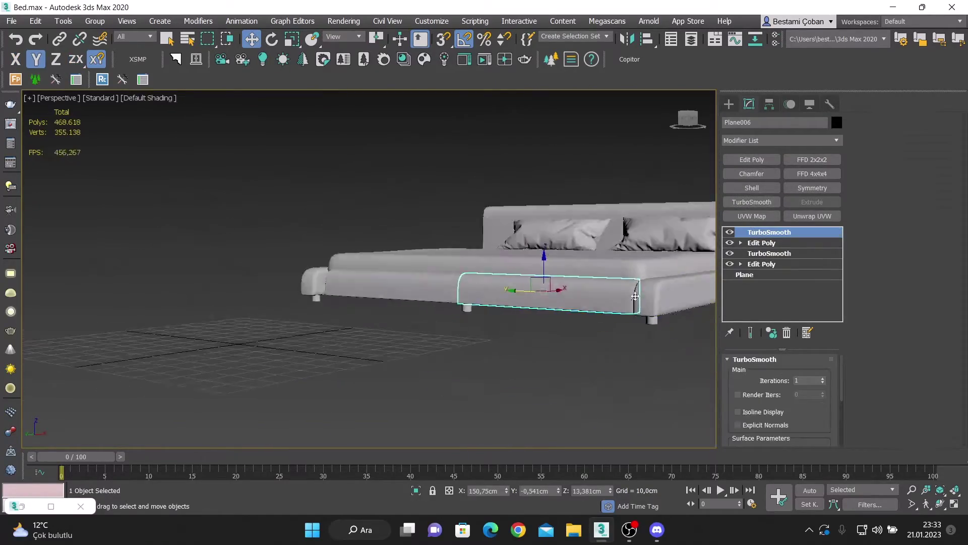
key(ctrl+z)
scroll(586, 301, up, 4)
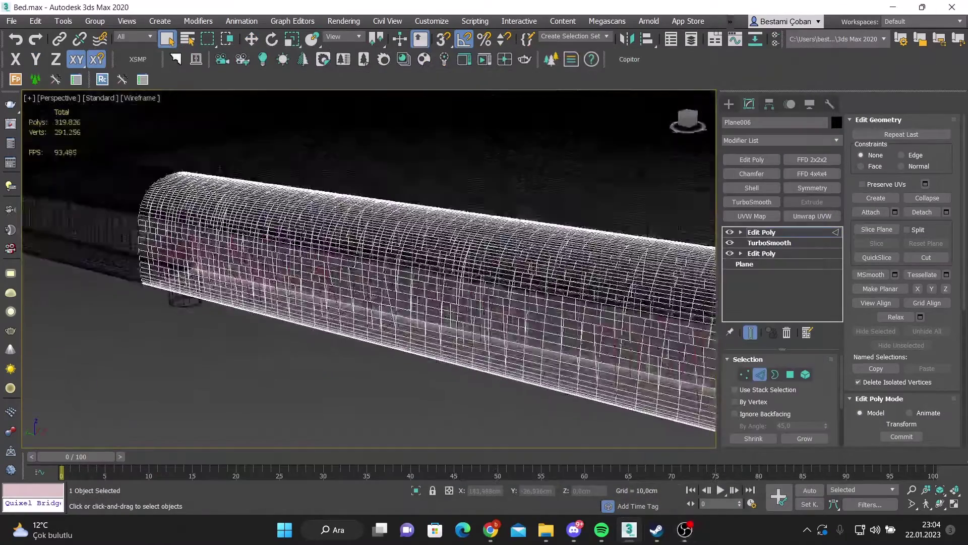
- Add TurboSmooth above the footboard's Edit Poly and nudge the selected wrinkle edges
key(F3)
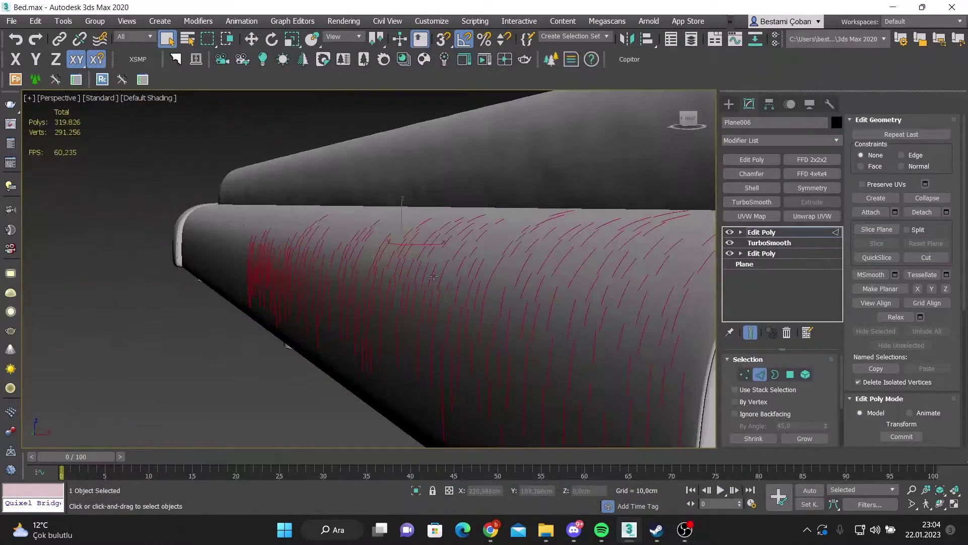
key(w)
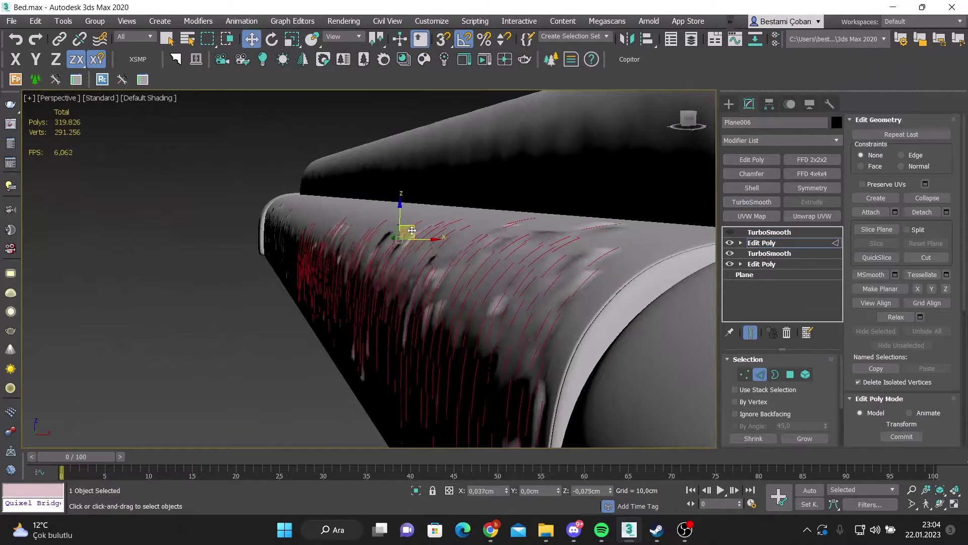
mouse_move(412, 231)
alt+middle_down()
mouse_move(467, 221)
mouse_move(489, 251)
alt+middle_up()
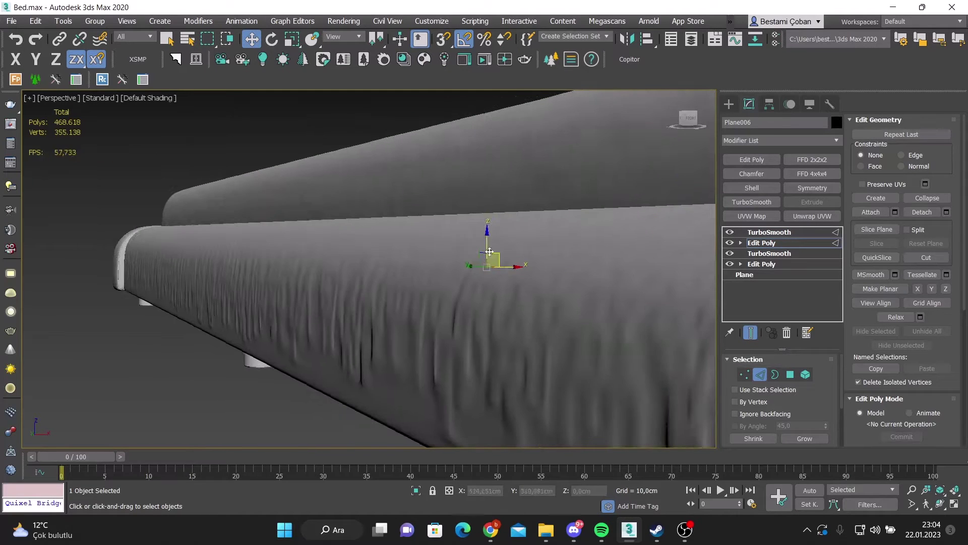
drag(517, 264, 517, 263)
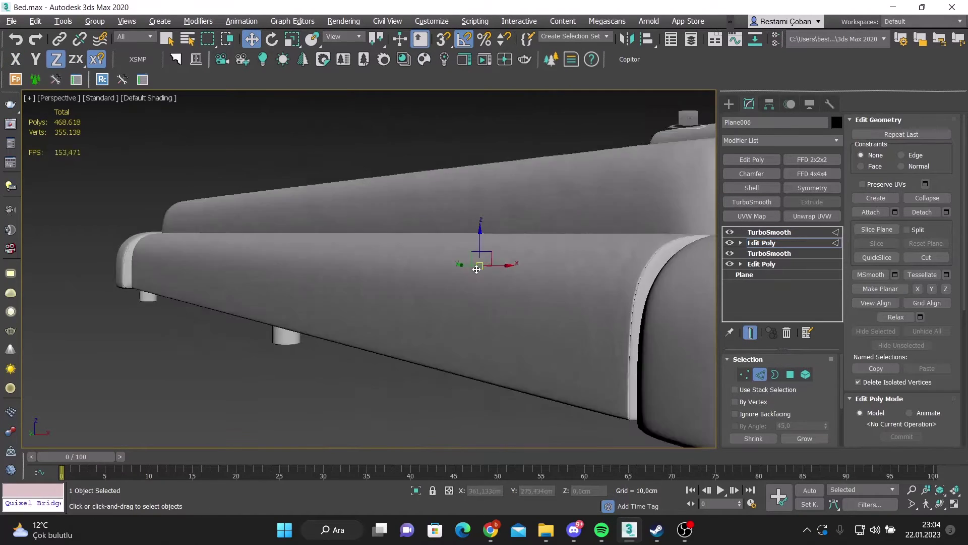
mouse_move(490, 243)
alt+middle_down()
mouse_move(549, 270)
mouse_move(421, 363)
alt+middle_up()
click(572, 346)
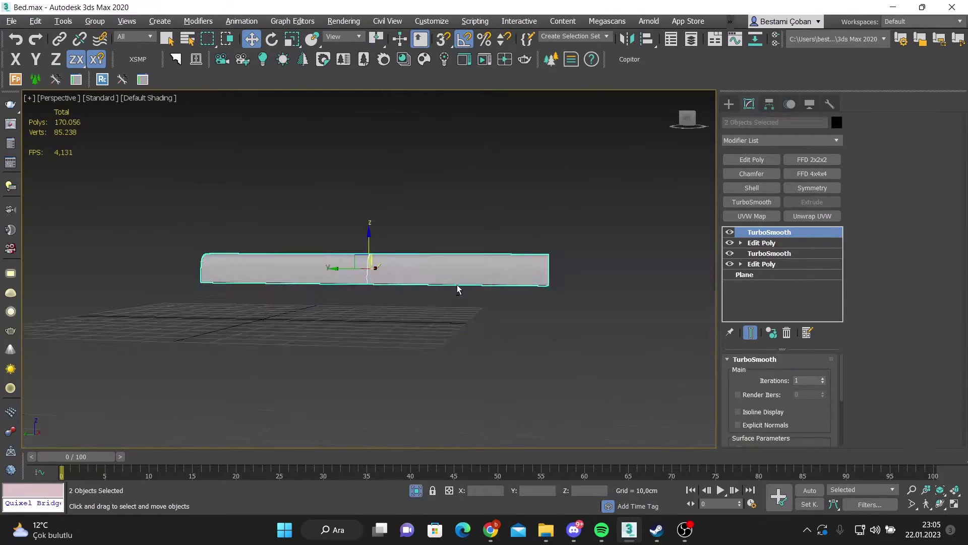
- Add Edit Poly to both footboard pieces and weld their overlapping vertices in Top wireframe view
key(t)
click(752, 159)
key(3)
key(1)
key(F3)
key(r)
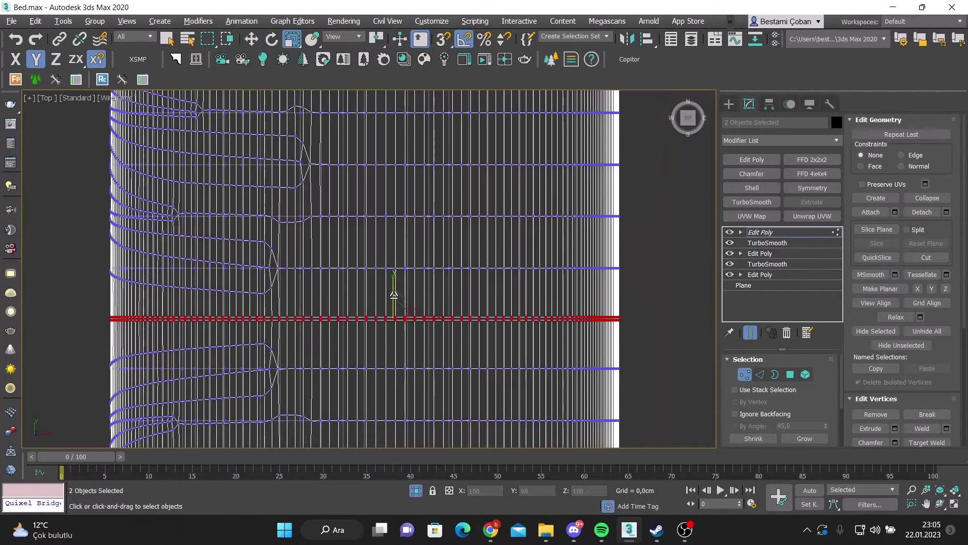
click(946, 428)
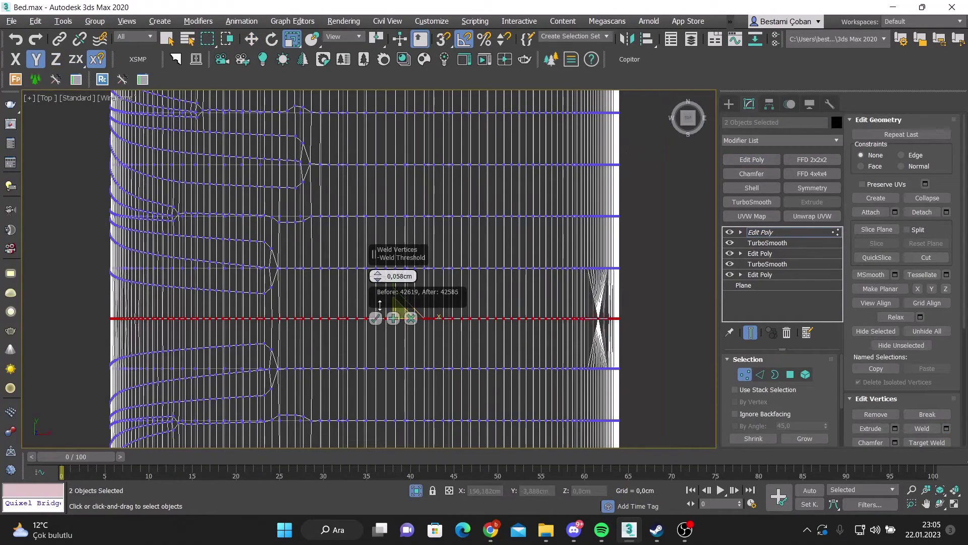
click(375, 318)
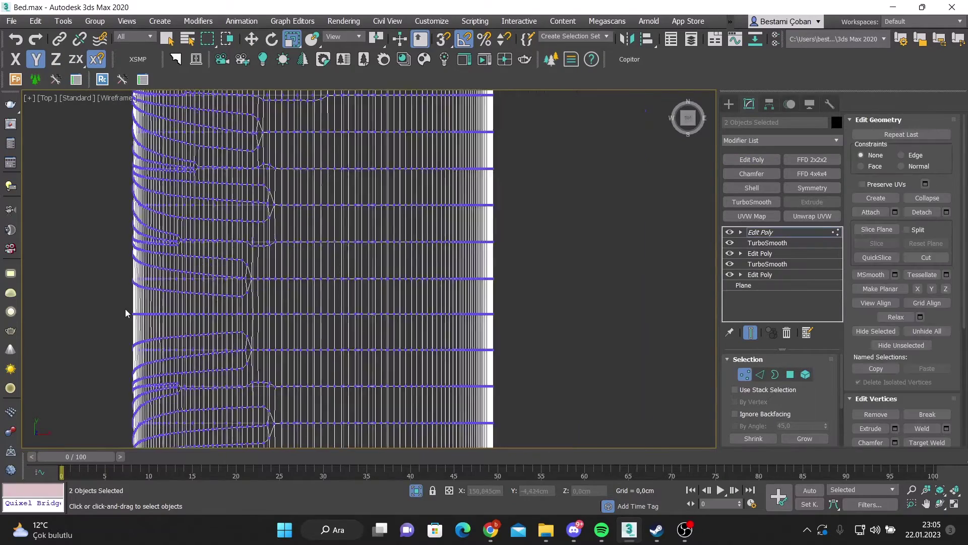
- Add an FFD 2x2x2 lattice to the footboard and orbit around the bed
key(p)
key(F3)
key(z)
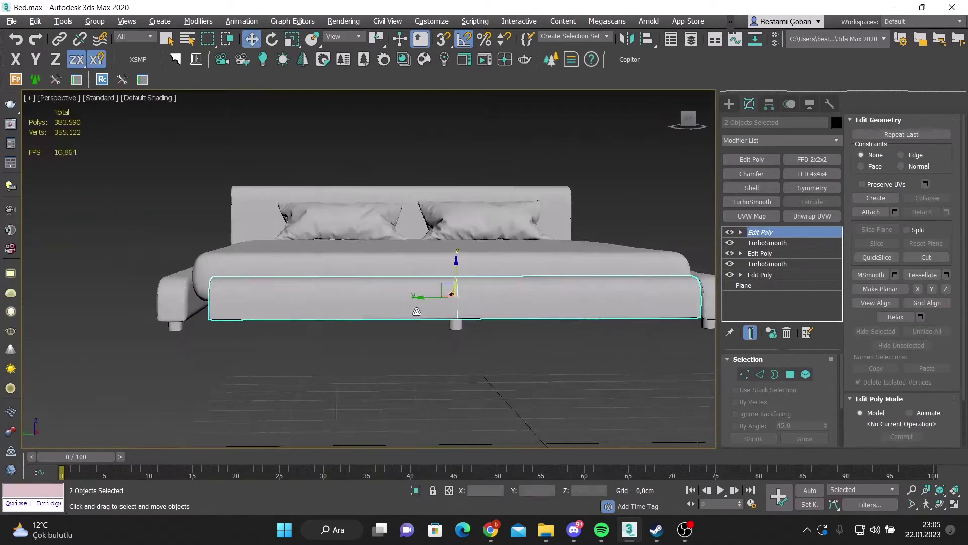
key(w)
click(812, 160)
alt+middle_drag(193, 361, 338, 309)
click(386, 291)
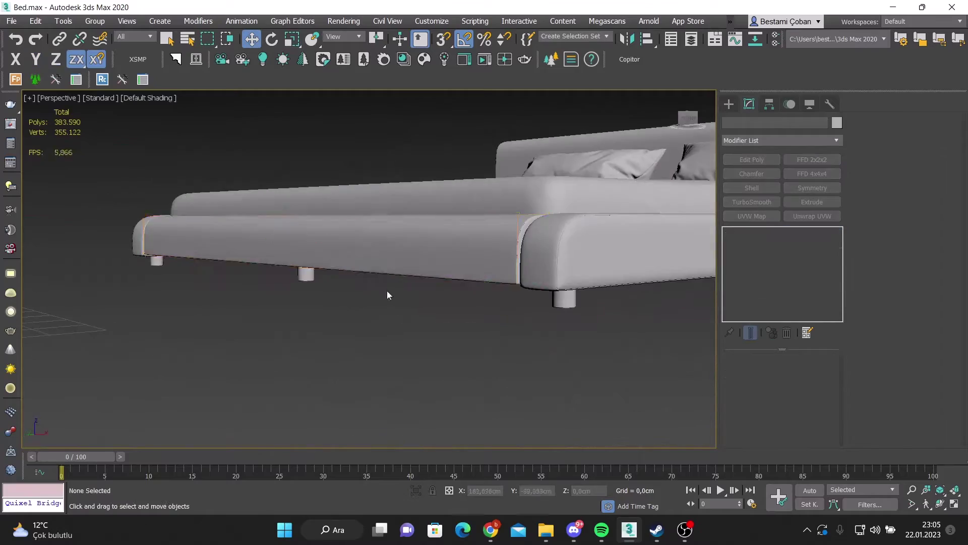
alt+middle_drag(386, 291, 355, 330)
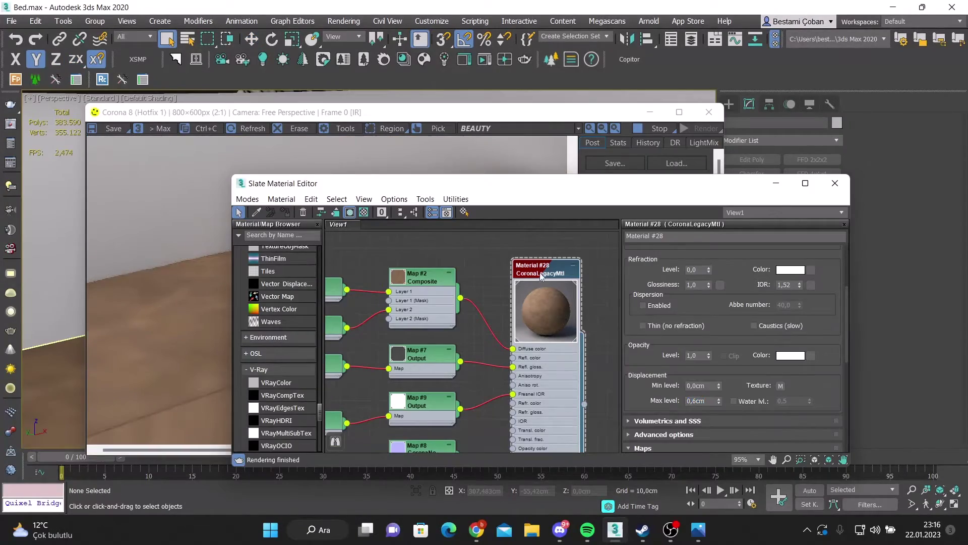
- Orbit to a new angle on the bed and select the headboard
scroll(706, 353, up, 4)
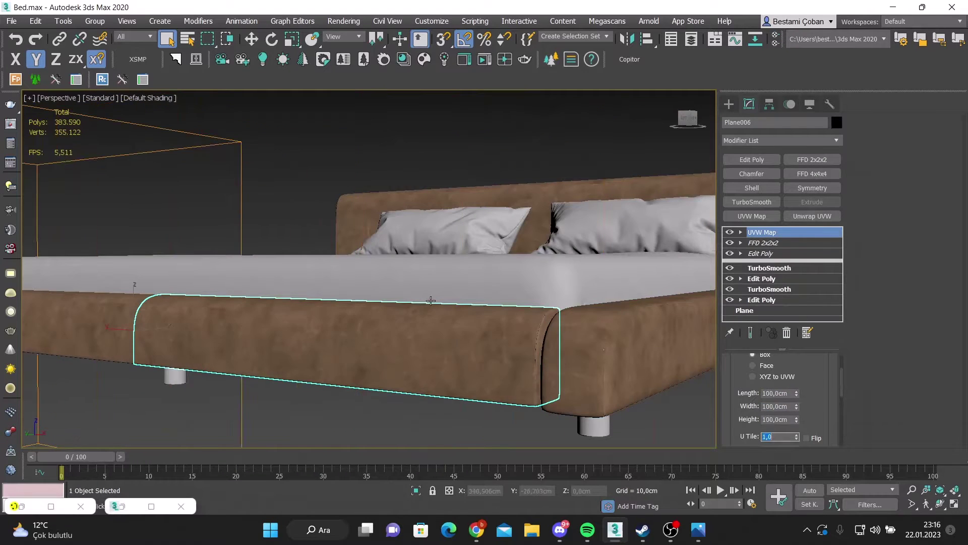
alt+middle_drag(430, 301, 453, 328)
click(453, 242)
alt+middle_drag(454, 242, 488, 374)
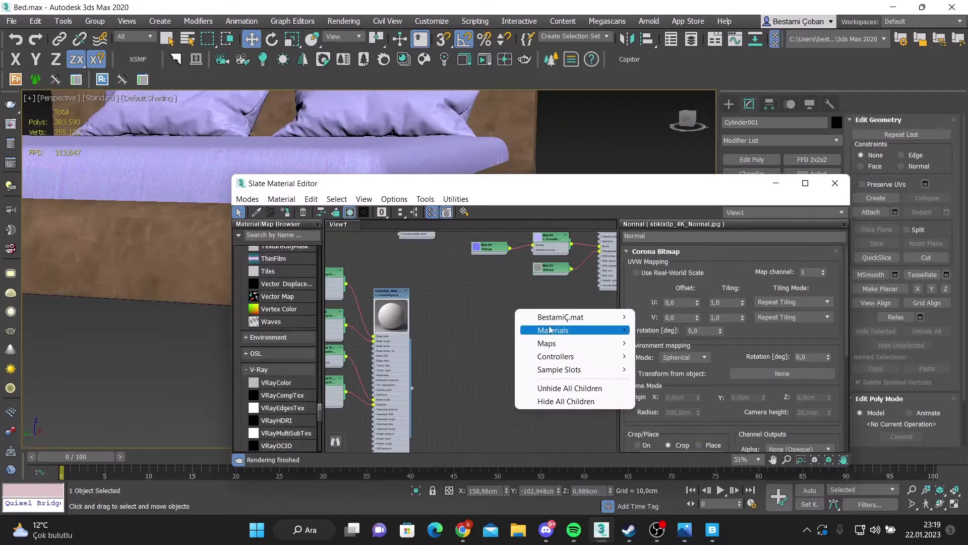
- Create a new CoronaLegacyMtl in the Slate Material Editor
click(712, 333)
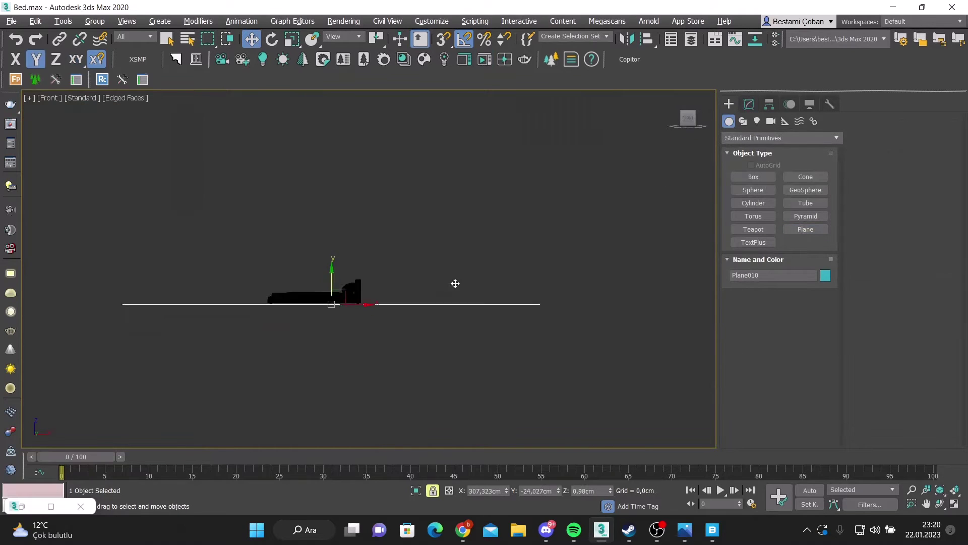
- Select the right column of the plane's polygons for the backdrop
drag(453, 341, 435, 269)
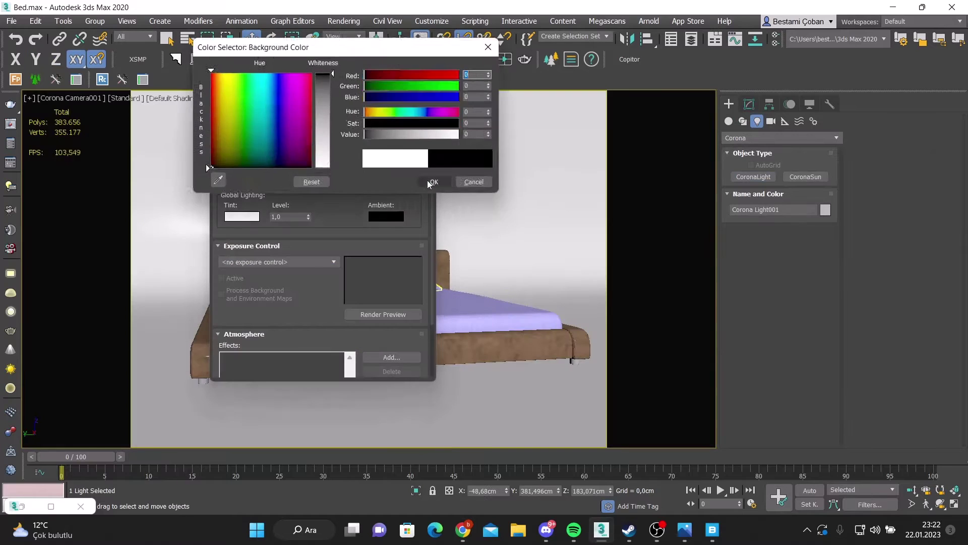
- Accept the black background and restart interactive rendering with Corona Light001 at half intensity
click(431, 181)
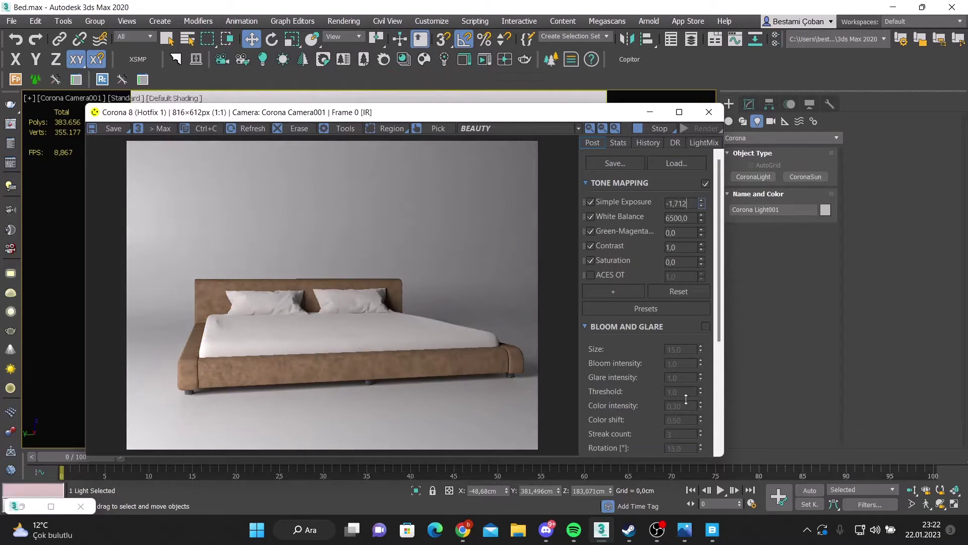
drag(686, 398, 686, 395)
click(708, 115)
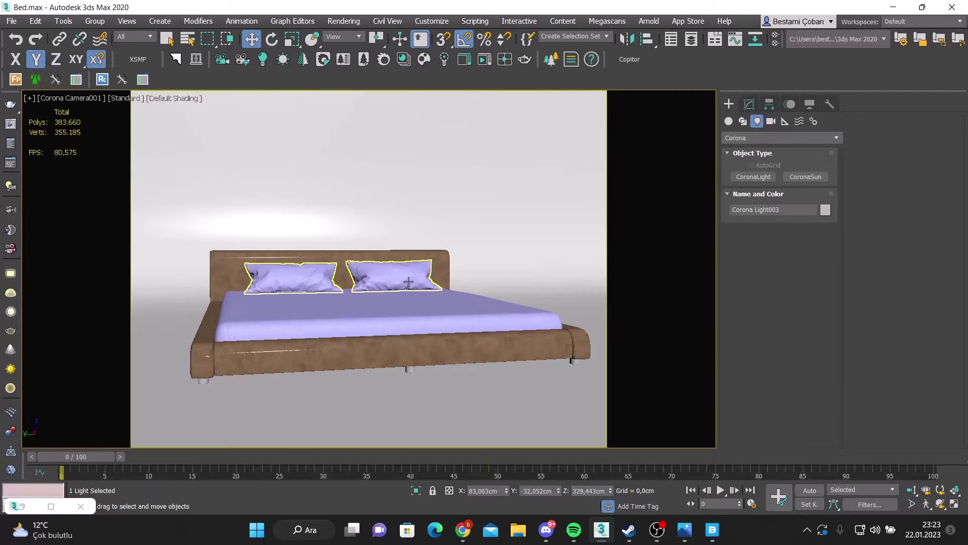
click(490, 61)
key(Return)
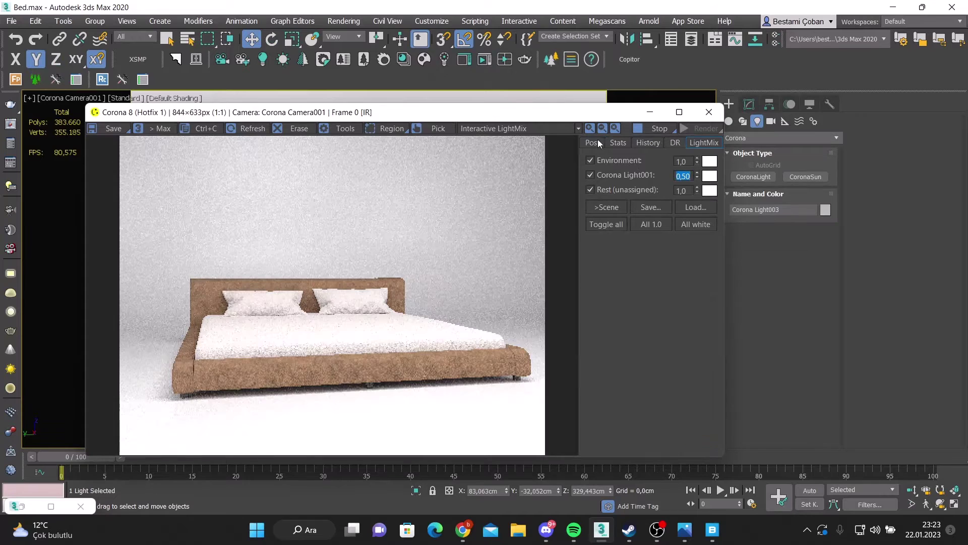
- Load a tone-mapping preset in Corona's post-processing settings and expand the LUT options
click(593, 142)
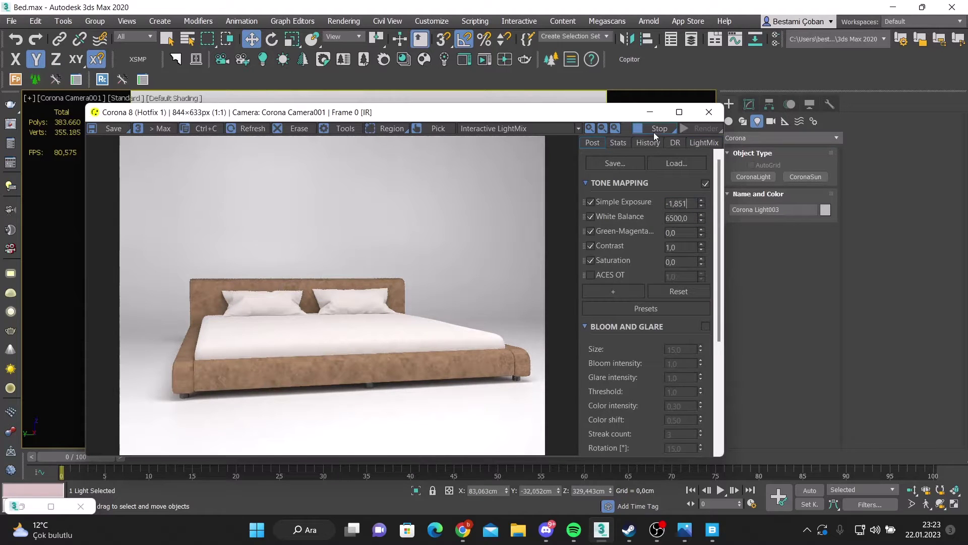
click(613, 291)
click(676, 163)
double_click(282, 339)
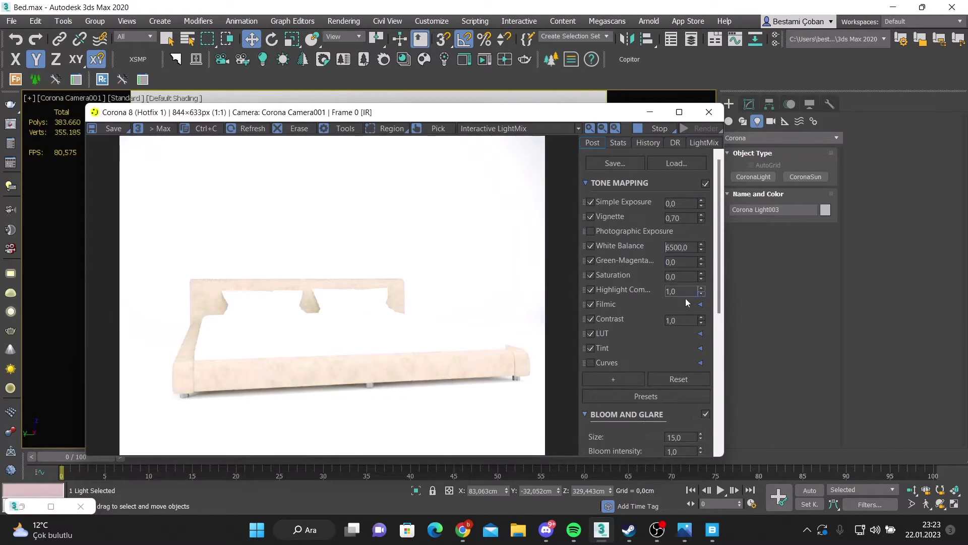
click(673, 333)
scroll(670, 350, down, 1)
scroll(670, 351, down, 1)
scroll(670, 349, down, 1)
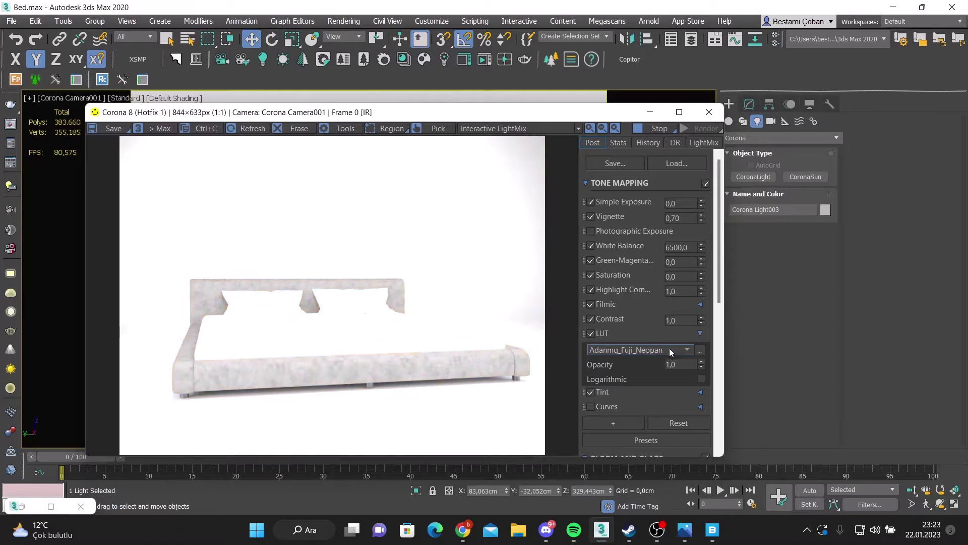
- Lower exposure to about -2.55 and apply the Adanmq_Contraste_Hard LUT
click(670, 348)
click(625, 437)
drag(701, 204, 692, 447)
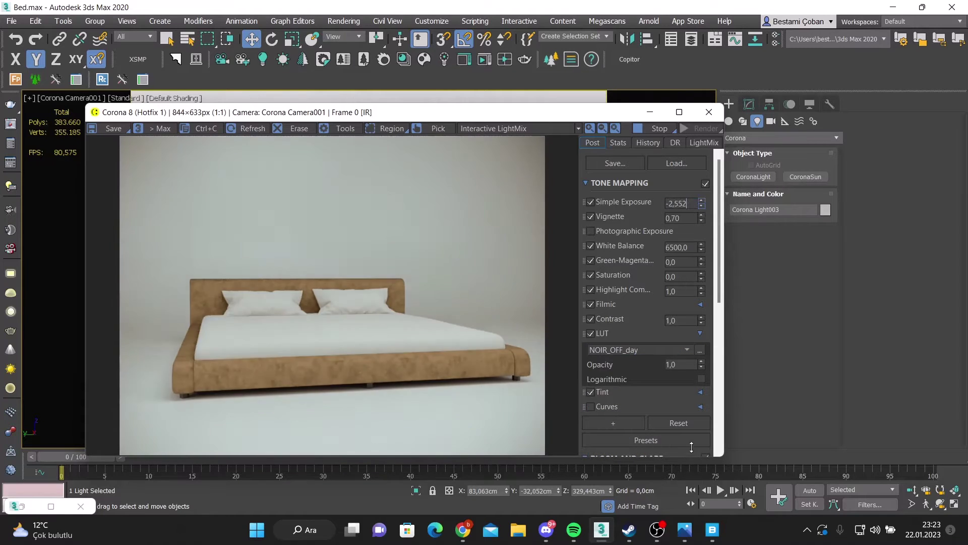
scroll(629, 419, up, 2)
click(628, 419)
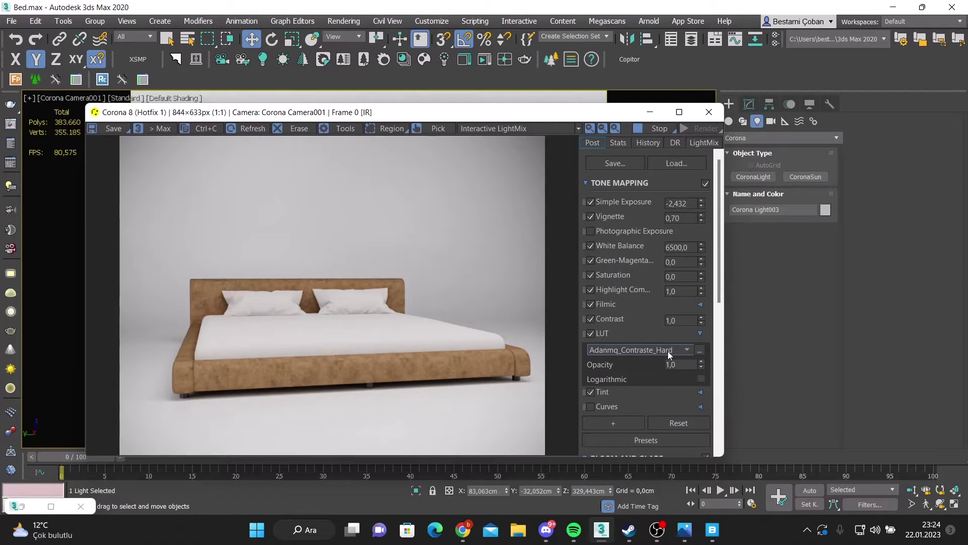
click(704, 111)
- Isolate the side rail, add Edit Poly, and select a column of its vertices
scroll(169, 276, up, 5)
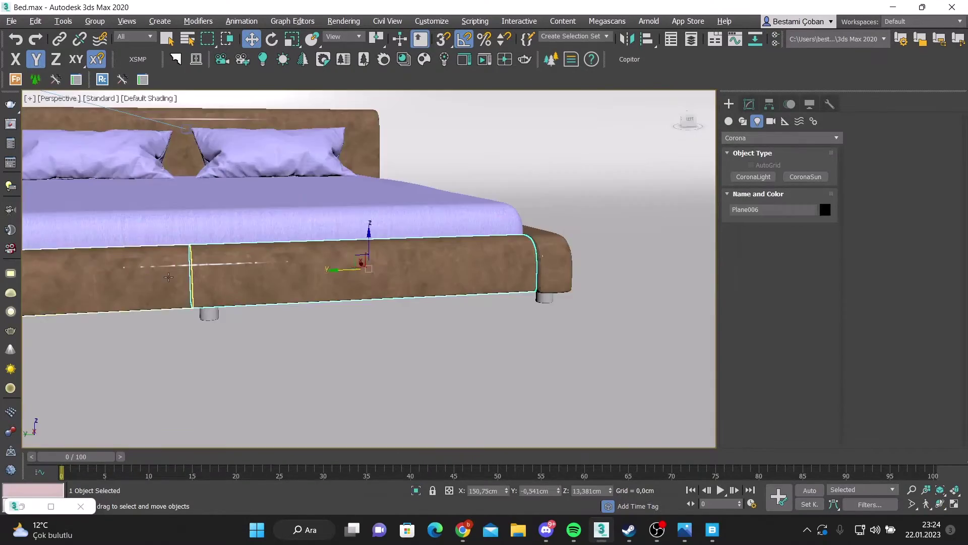
key(alt+q)
click(749, 104)
click(752, 159)
key(1)
drag(348, 219, 412, 384)
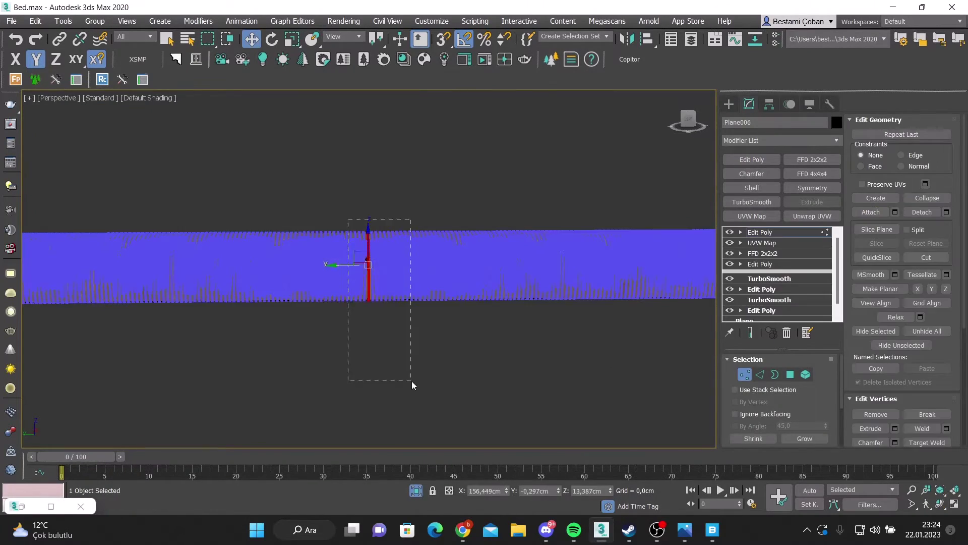
key(alt+q)
- Select the top light panel and hide the light panels from the viewport
scroll(383, 346, down, 5)
scroll(454, 343, down, 5)
click(499, 308)
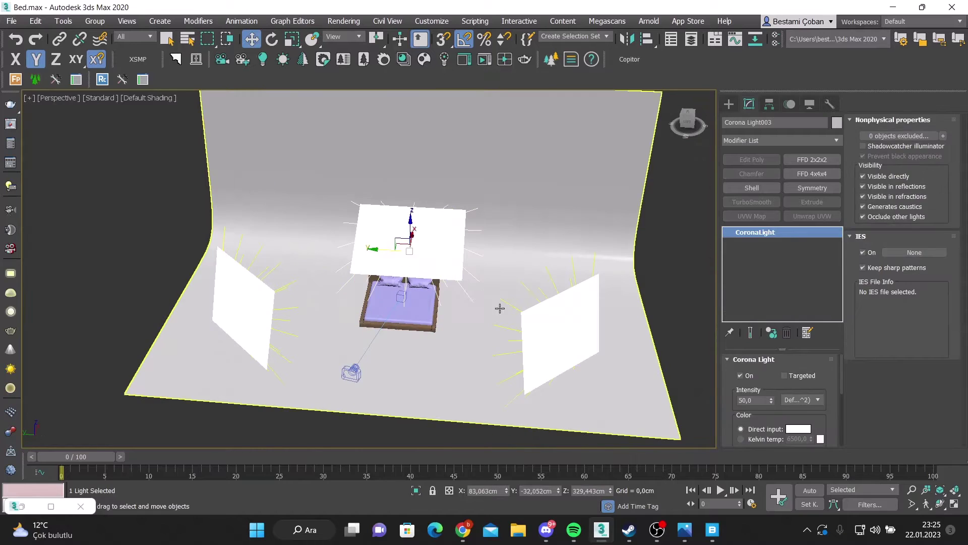
key(shift+l)
scroll(394, 362, up, 4)
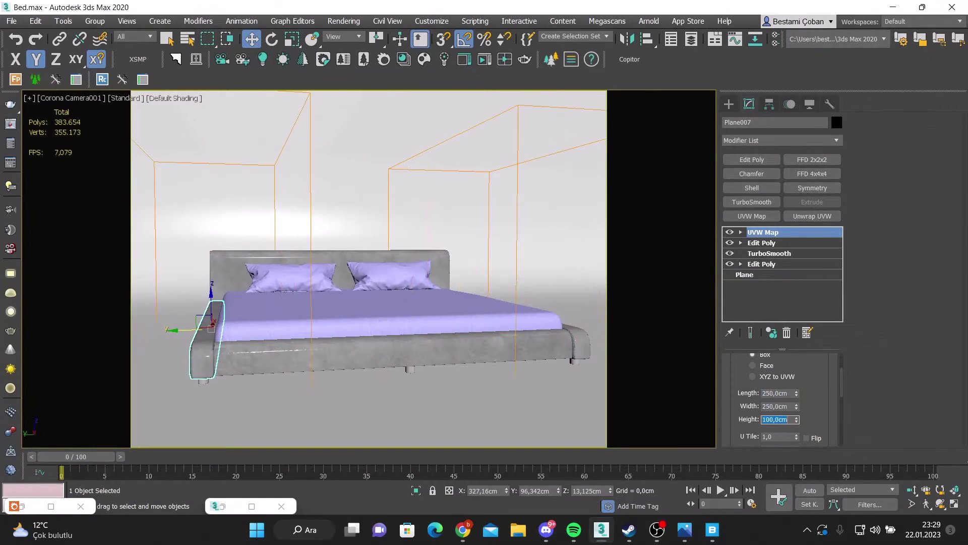
- Turn off snapping and start a fresh Corona interactive render showing tone-mapping settings
key(m)
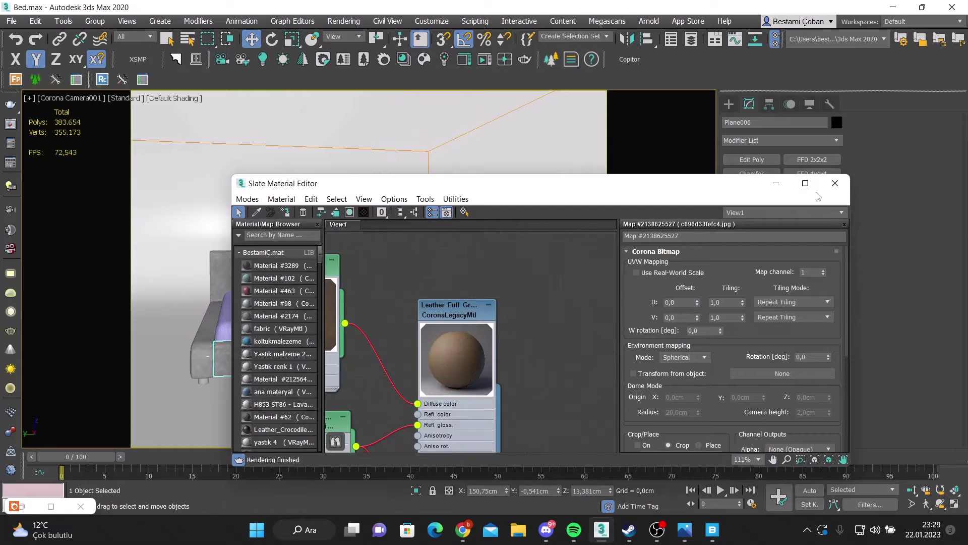
scroll(369, 363, down, 5)
key(s)
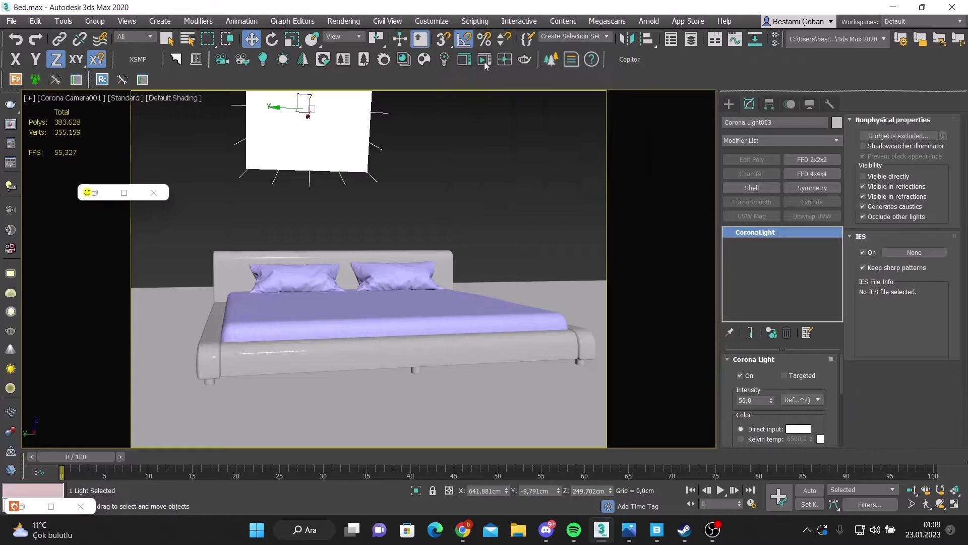
click(485, 64)
click(835, 36)
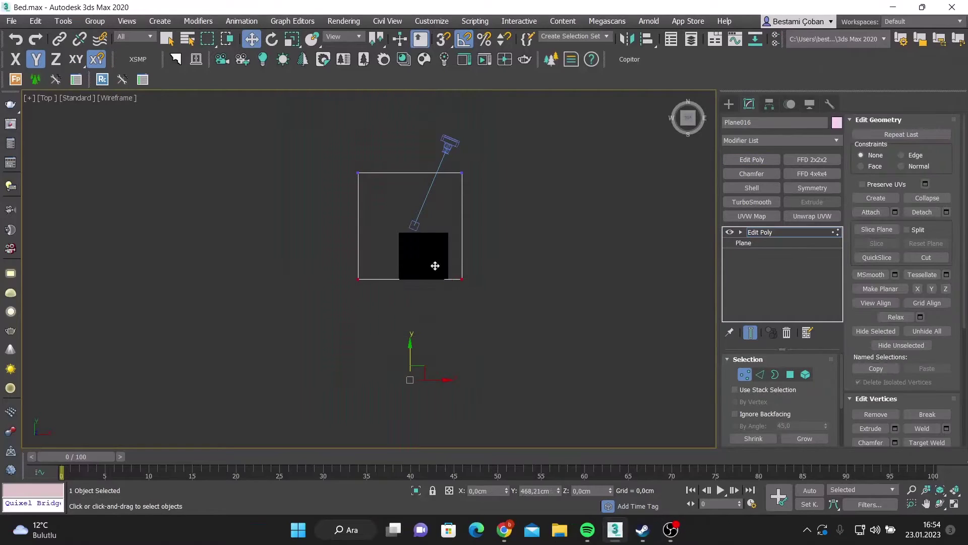
- Compare the camera view with the reference bedroom image and frame the floor plane
key(c)
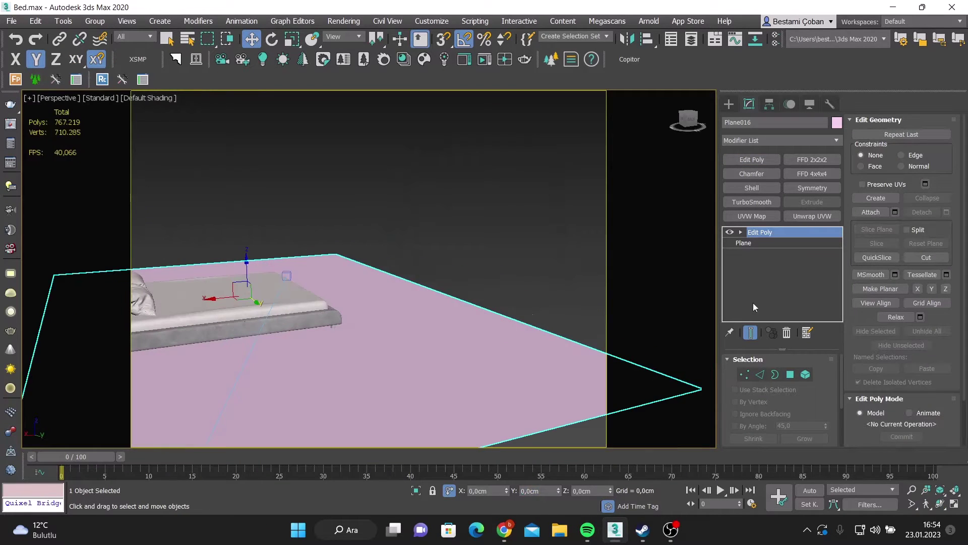
click(559, 530)
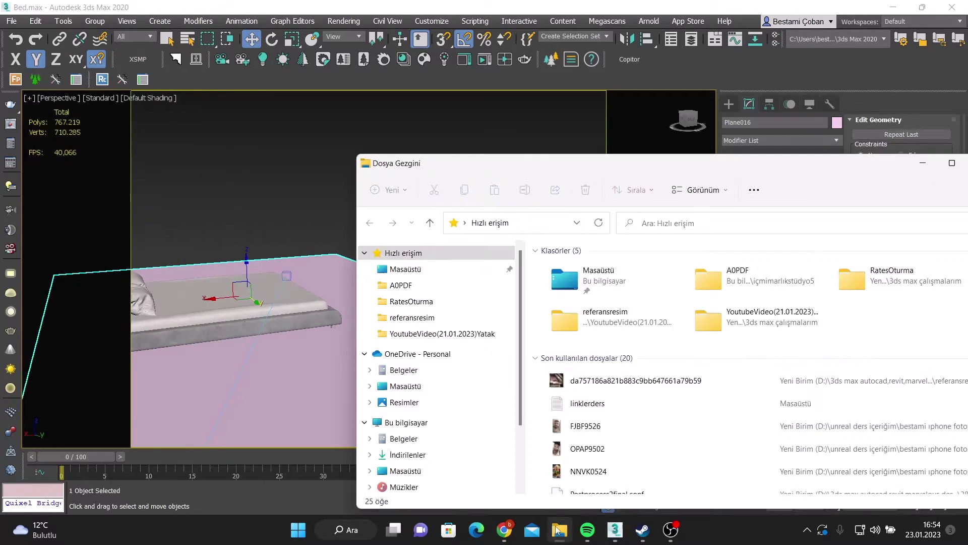
double_click(572, 274)
click(646, 88)
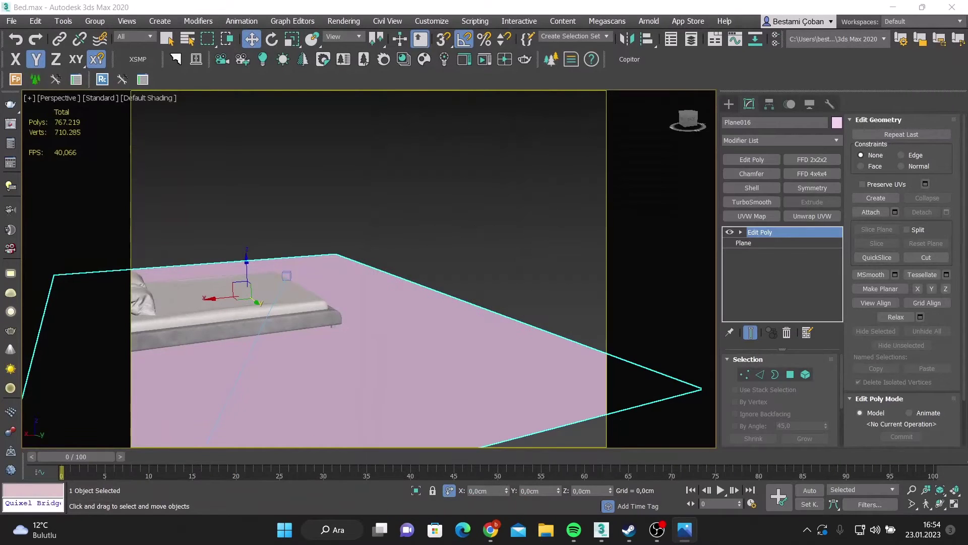
key(z)
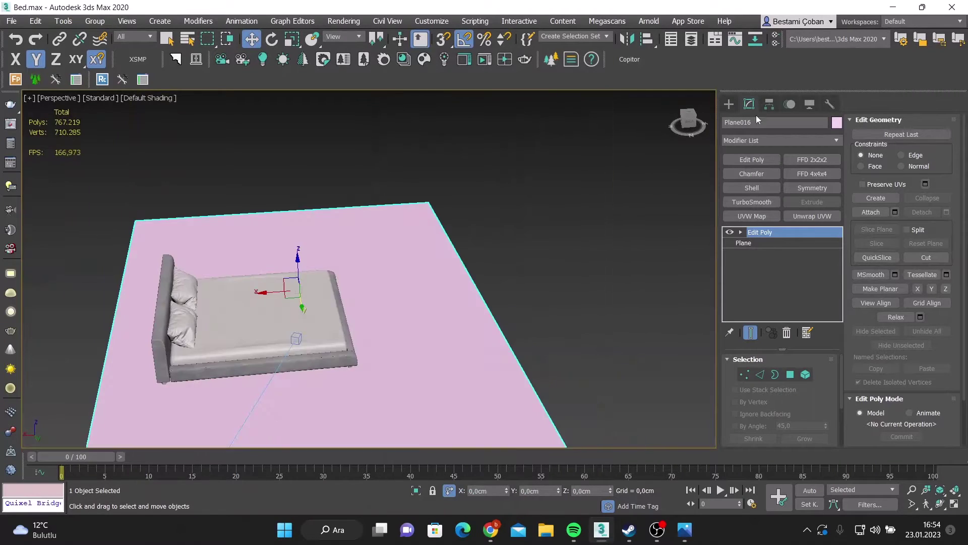
key(m)
scroll(497, 325, up, 3)
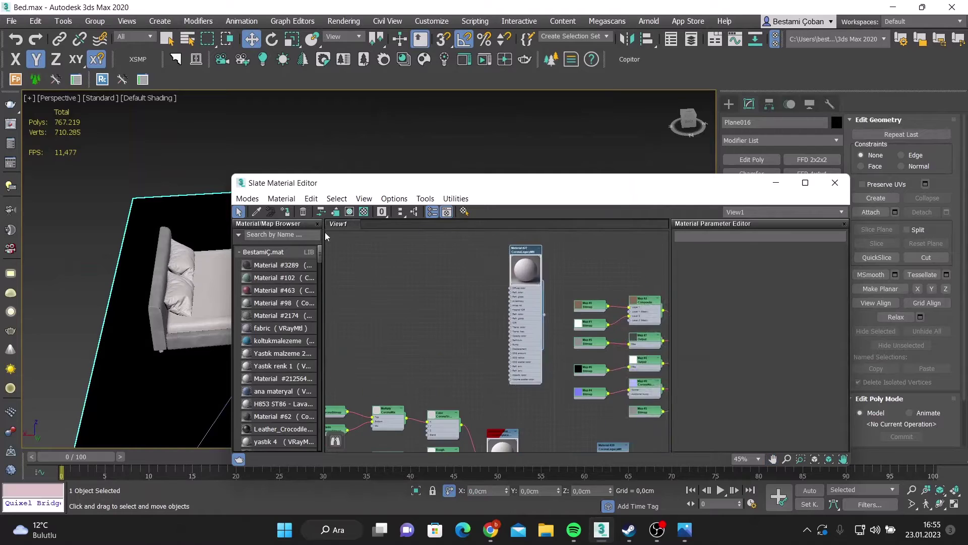
click(835, 183)
- Draw a 10 cm thick box wall along the floor's right edge and lower its height
click(728, 103)
click(753, 177)
drag(395, 94, 542, 320)
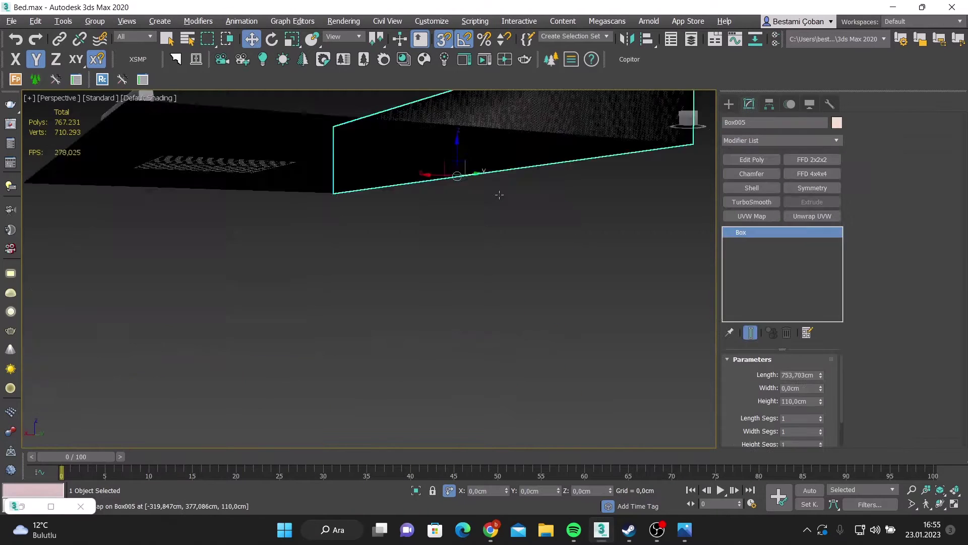
scroll(607, 343, down, 4)
scroll(607, 344, down, 3)
text(s)
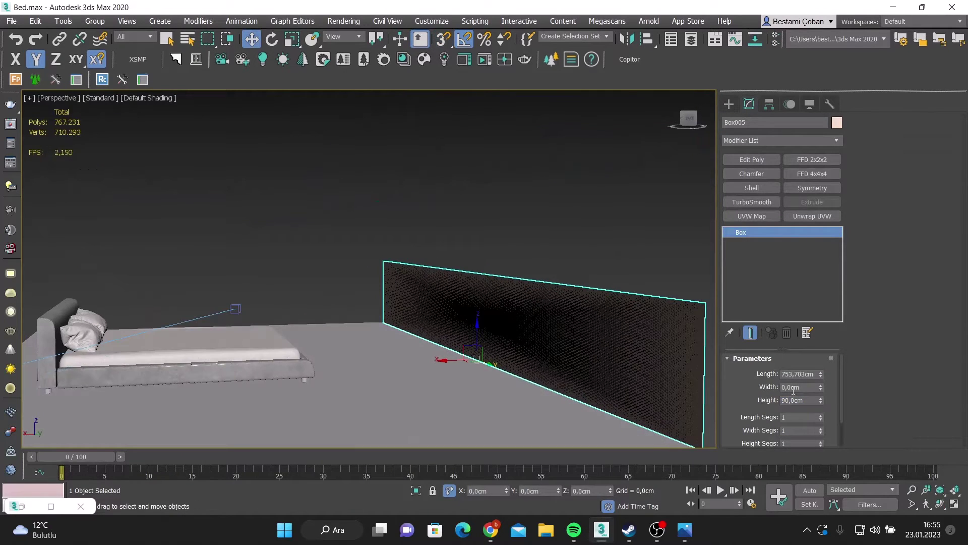
text(10)
key(Return)
mouse_move(455, 331)
alt+middle_down()
mouse_move(440, 355)
mouse_move(465, 354)
alt+middle_up()
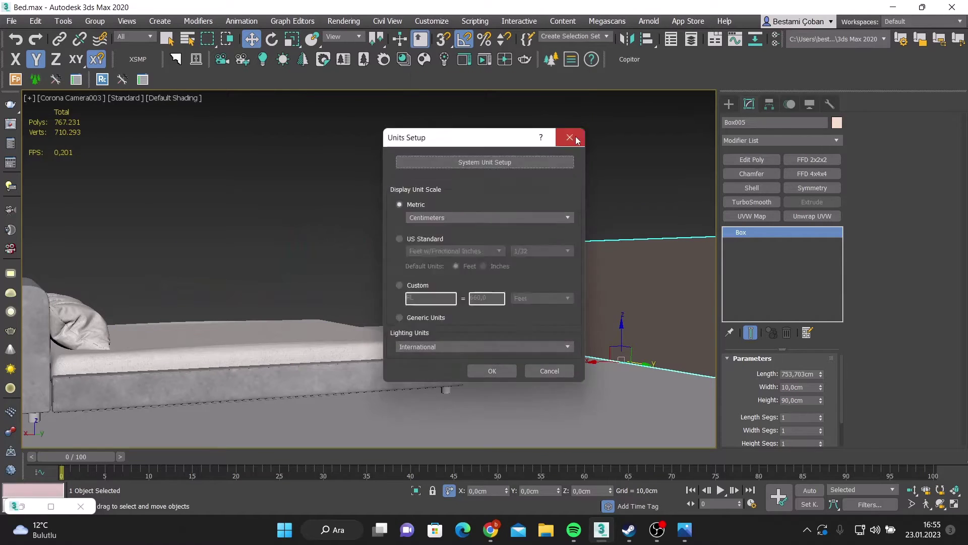
drag(820, 400, 825, 420)
- Clone the wall to the floor's opposite side in Top view and add Edit Poly to the copy
key(c)
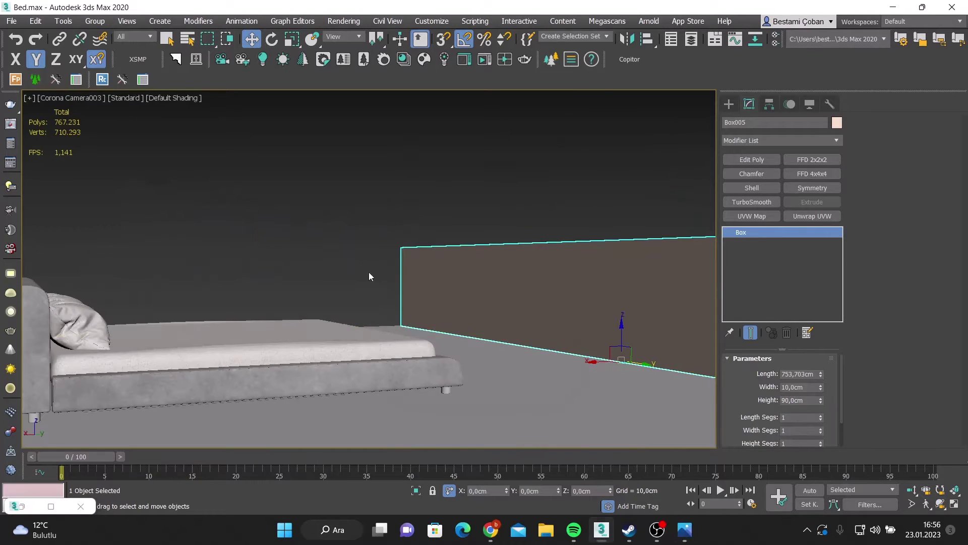
click(691, 532)
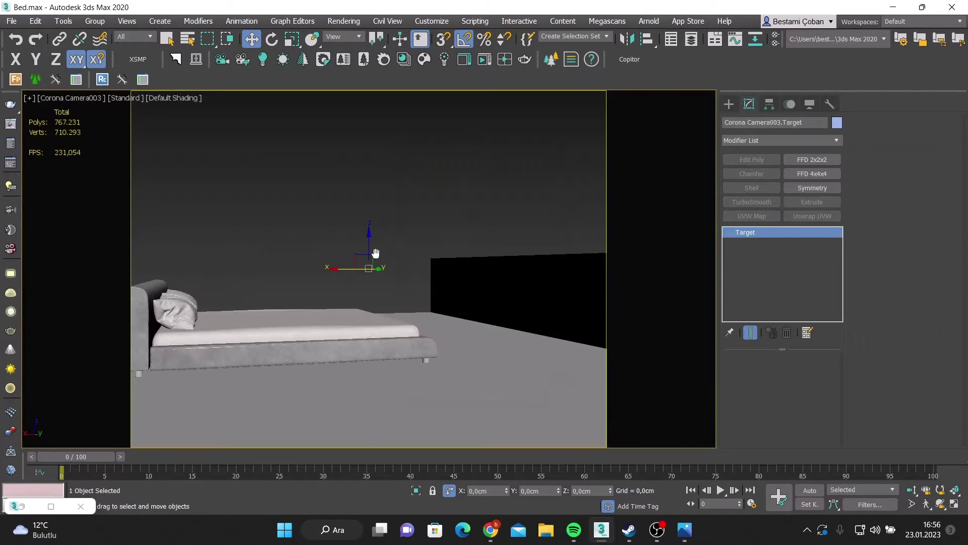
click(490, 275)
key(t)
shift+drag(396, 242, 370, 242)
click(487, 315)
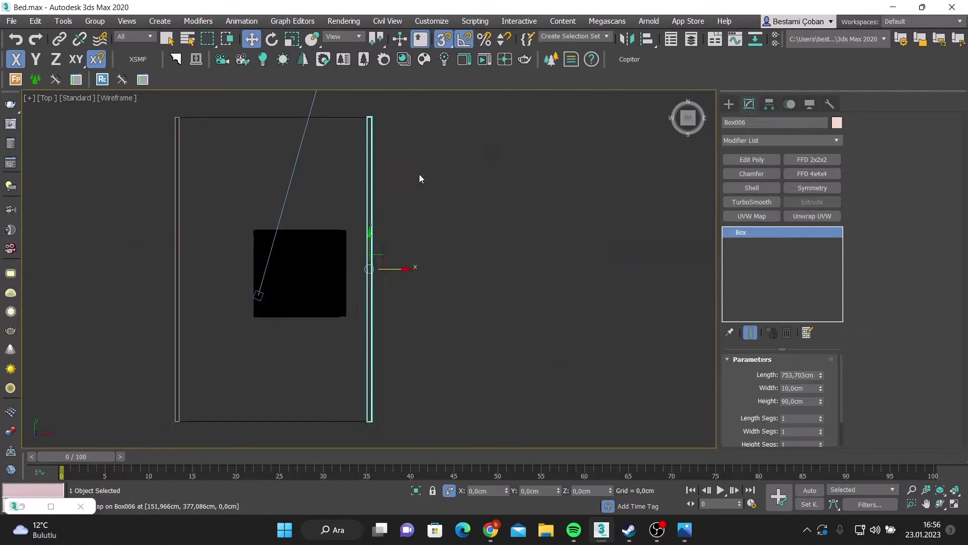
key(p)
click(751, 159)
alt+middle_drag(384, 262, 357, 284)
key(F6)
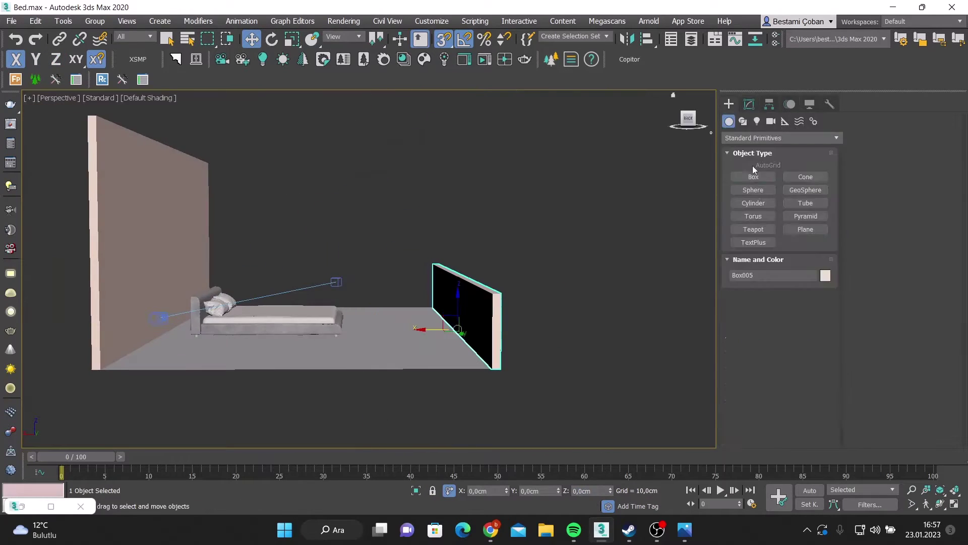
- Draw a thin box board along the wall's top edge and make its colour black
click(753, 176)
drag(500, 292, 432, 265)
click(455, 351)
click(749, 104)
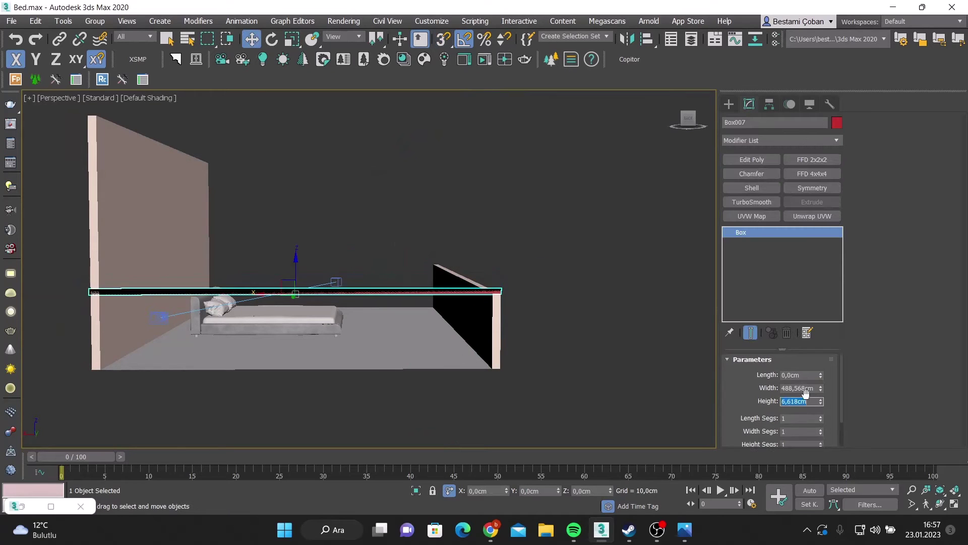
mouse_move(471, 342)
alt+middle_down()
mouse_move(292, 181)
mouse_move(736, 107)
alt+middle_up()
key(w)
key(F6)
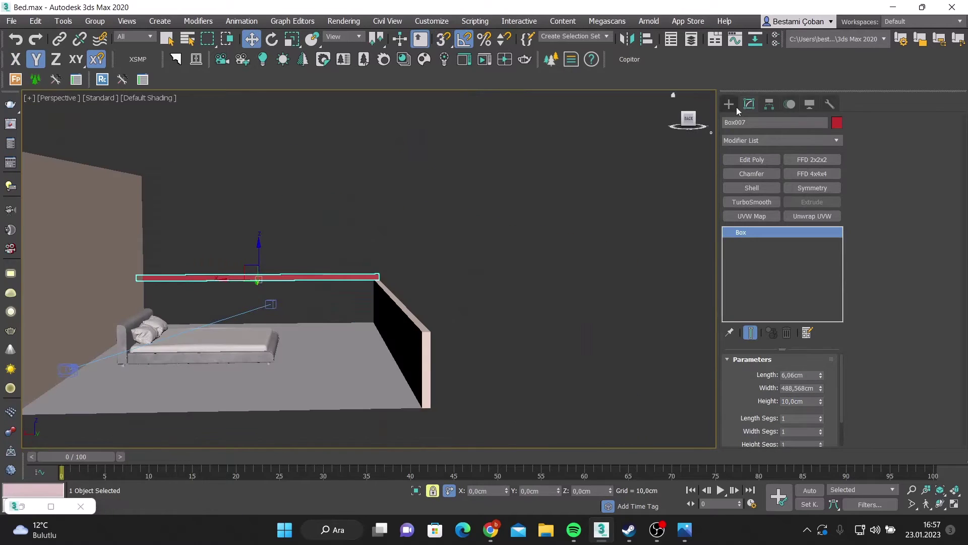
click(836, 123)
click(590, 331)
key(m)
click(832, 184)
- Add Edit Poly to the board and snap its end vertices up to the wall corner
click(766, 163)
key(1)
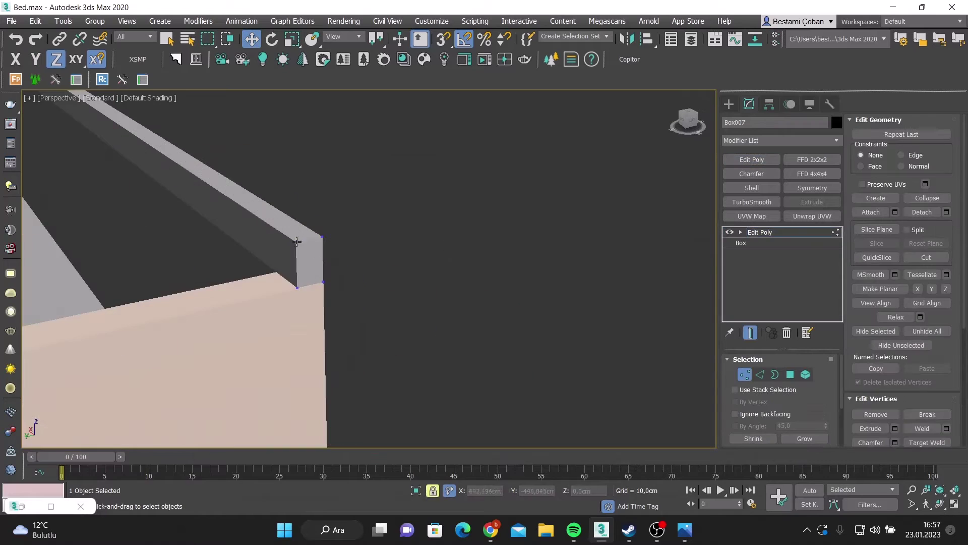
mouse_move(353, 252)
alt+middle_down()
mouse_move(423, 265)
mouse_move(427, 321)
alt+middle_up()
key(F4)
key(s)
scroll(423, 266, down, 3)
mouse_move(285, 350)
alt+middle_down()
mouse_move(454, 320)
mouse_move(356, 249)
alt+middle_up()
key(c)
key(Escape)
scroll(443, 329, up, 5)
key(F7)
alt+middle_drag(443, 328, 579, 259)
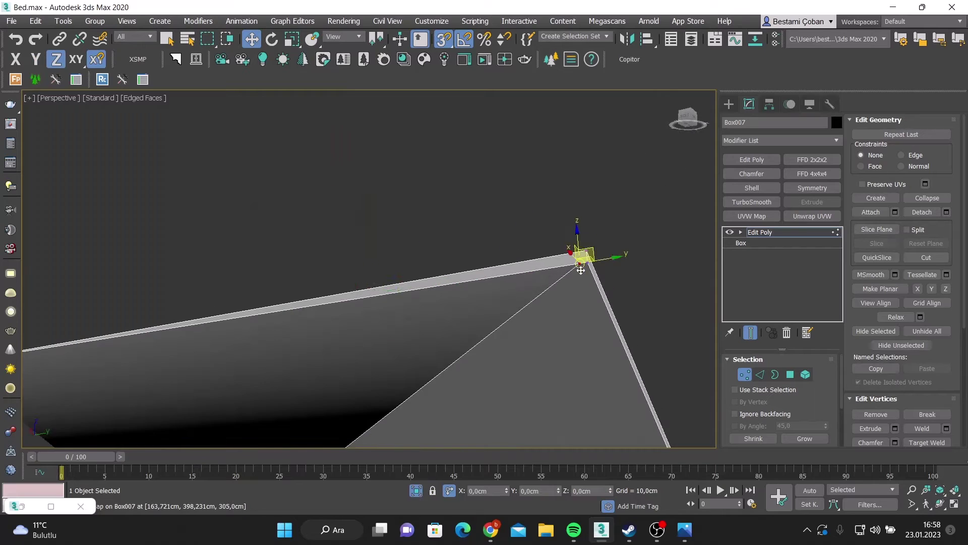
- Review the sloped board from the camera and front views and exit vertex editing
right_click(422, 346)
key(c)
key(F6)
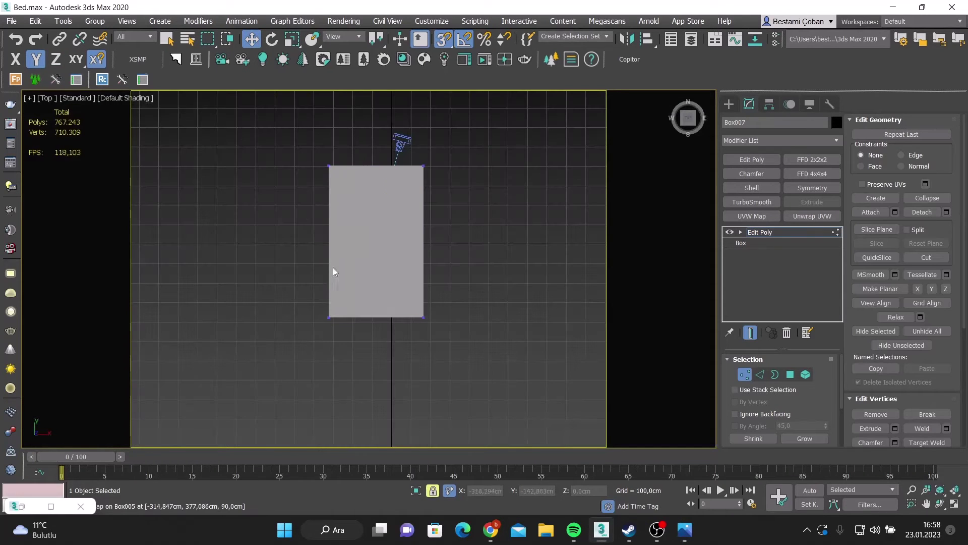
key(F3)
key(F5)
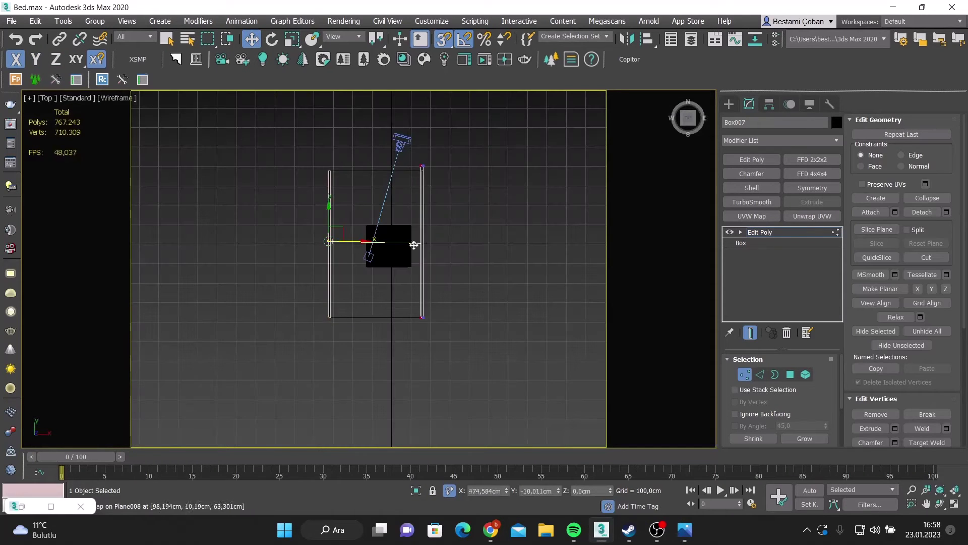
alt+middle_drag(394, 249, 318, 259)
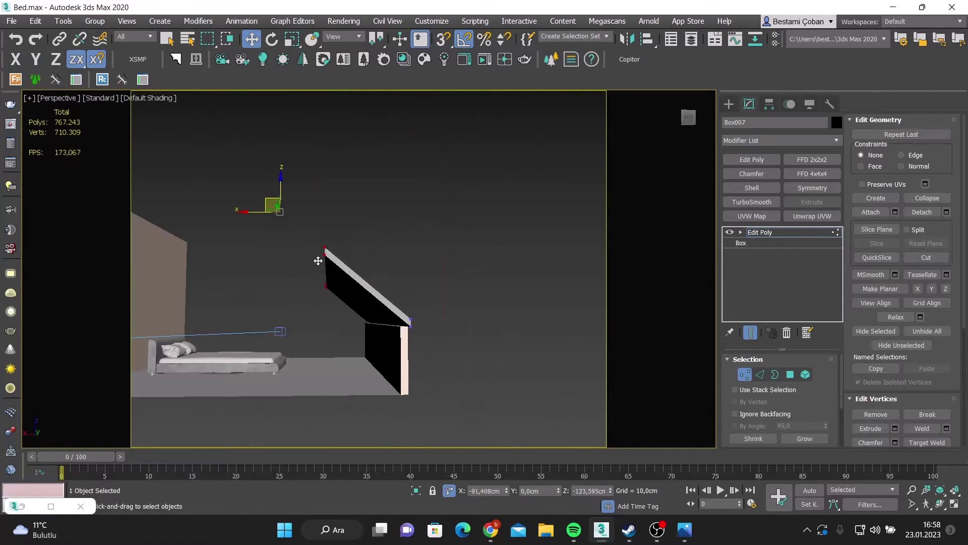
key(f)
scroll(343, 227, down, 5)
key(1)
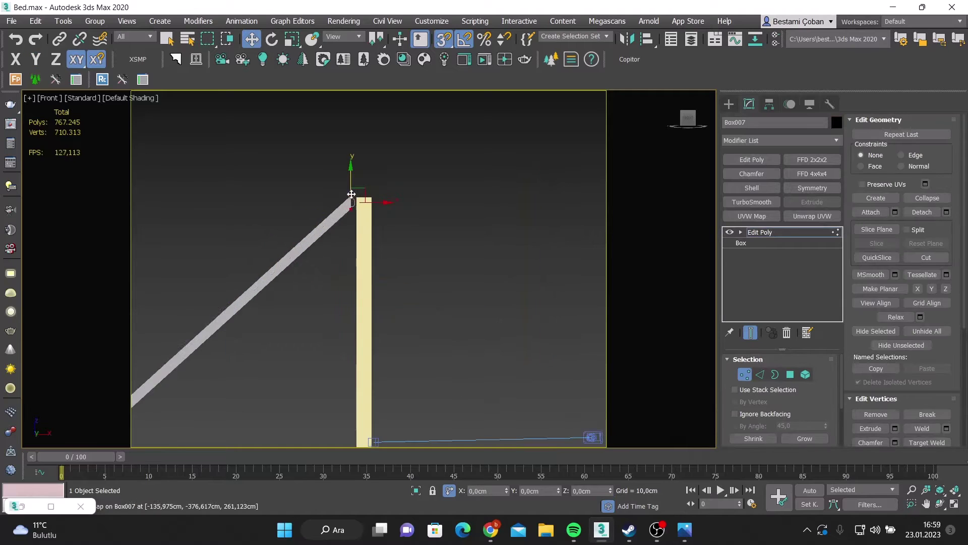
scroll(275, 277, down, 5)
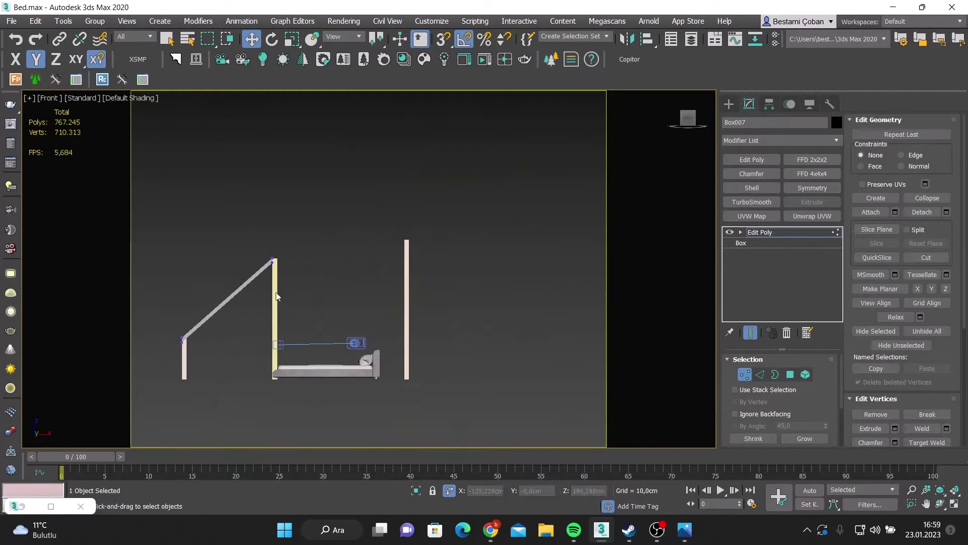
click(281, 271)
click(407, 273)
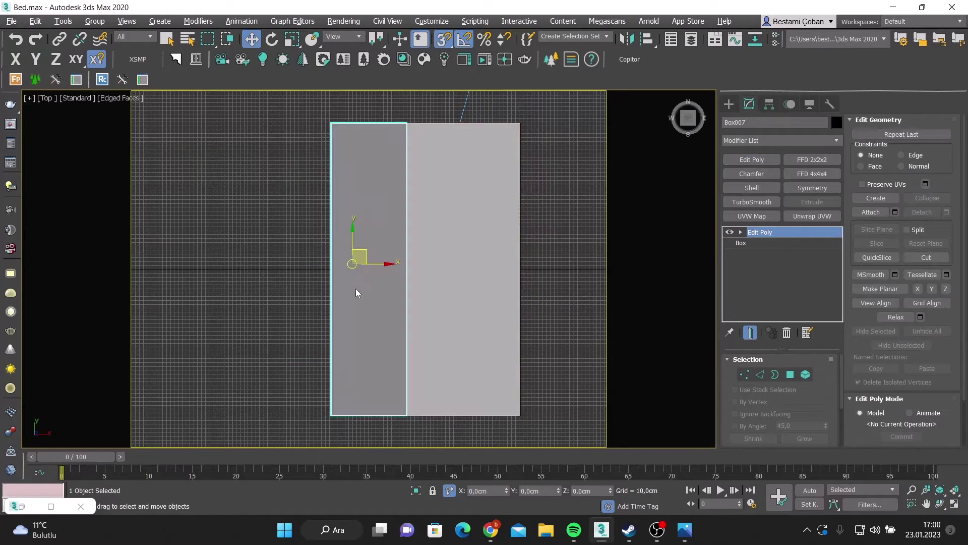
- Inspect Box007's sloped wall piece, selecting its end face and an edge at the bend
key(c)
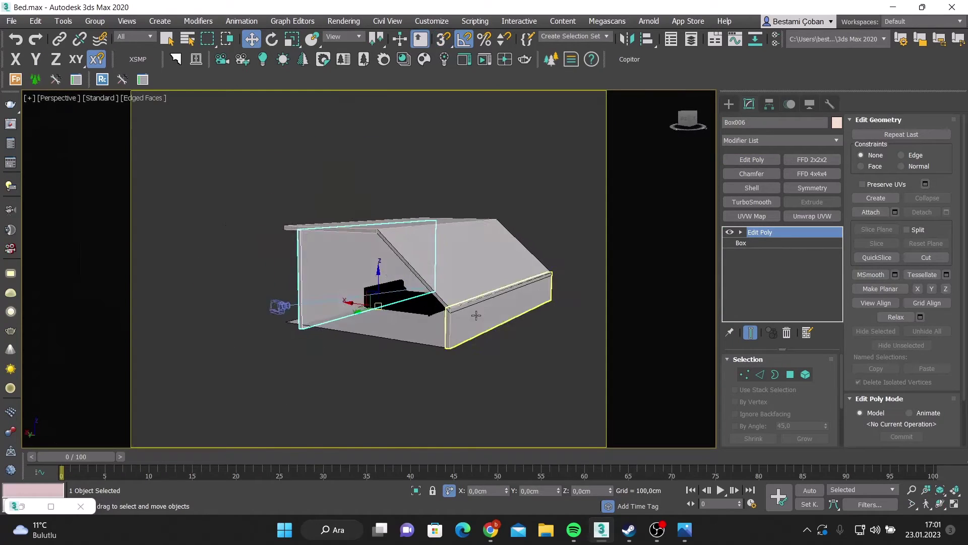
key(1)
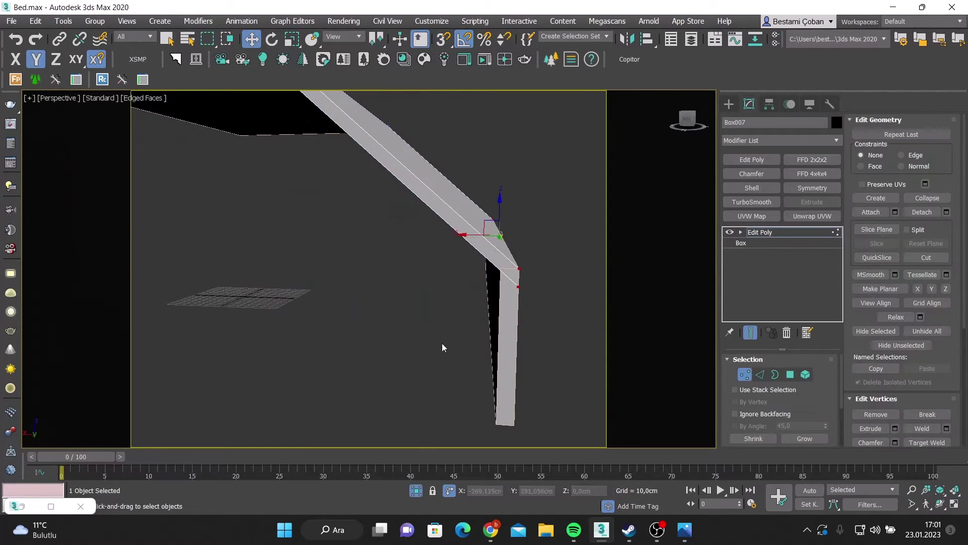
scroll(479, 291, up, 2)
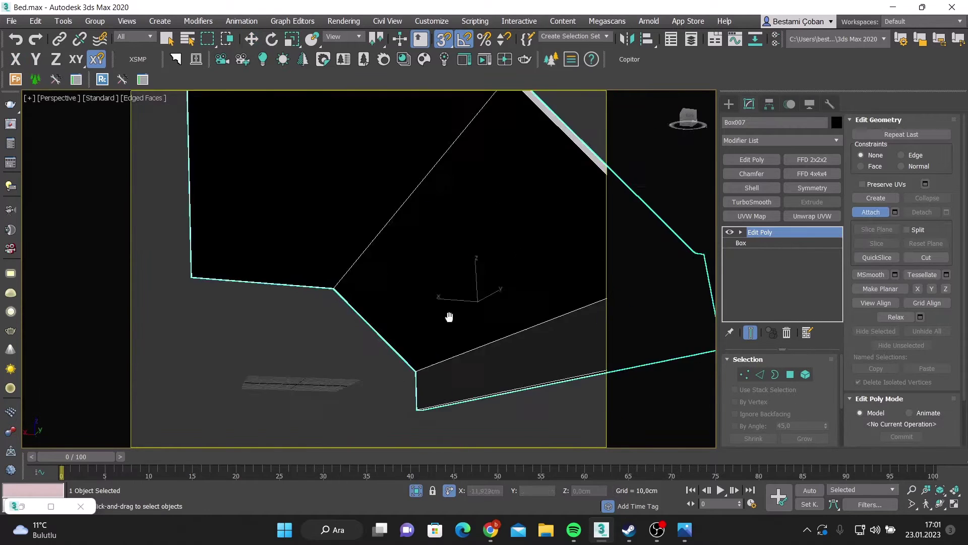
key(4)
key(F3)
key(4)
click(290, 337)
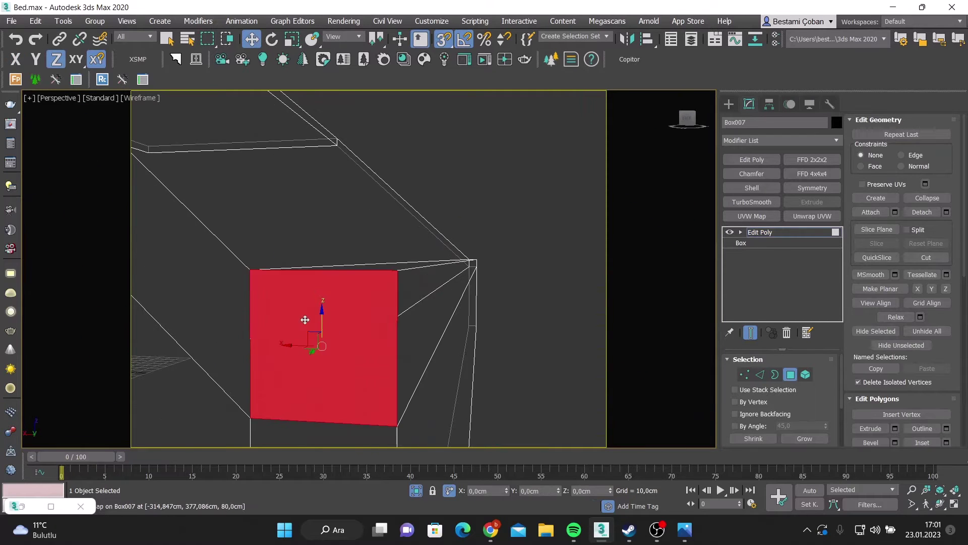
mouse_move(290, 336)
alt+middle_down()
mouse_move(339, 368)
mouse_move(365, 278)
alt+middle_up()
key(F3)
key(2)
click(339, 368)
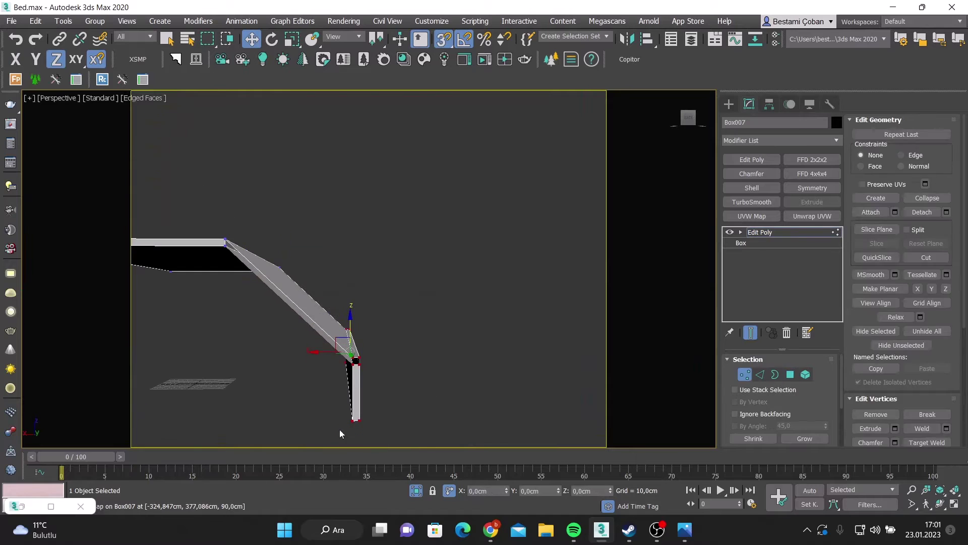
key(3)
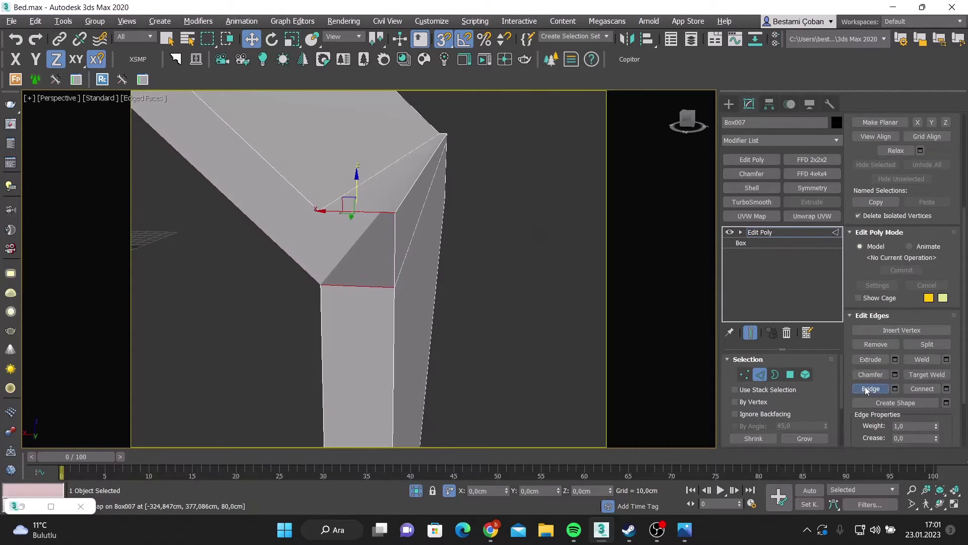
key(F4)
- Select the low wall's faces and edges and add a connecting edge loop with Connect
scroll(354, 310, down, 5)
scroll(480, 220, up, 8)
key(4)
key(F4)
scroll(500, 313, down, 5)
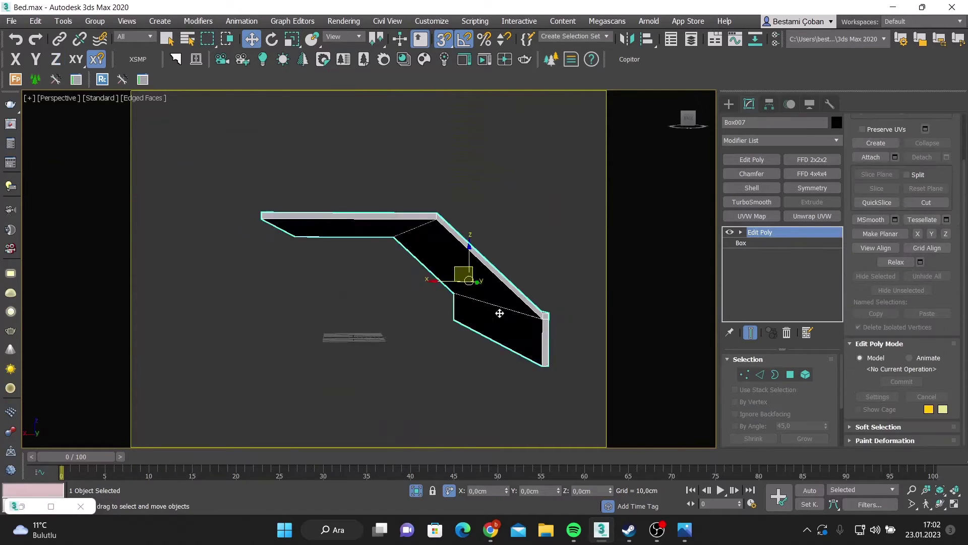
scroll(475, 184, up, 5)
scroll(368, 277, up, 4)
click(489, 280)
key(1)
scroll(489, 281, down, 5)
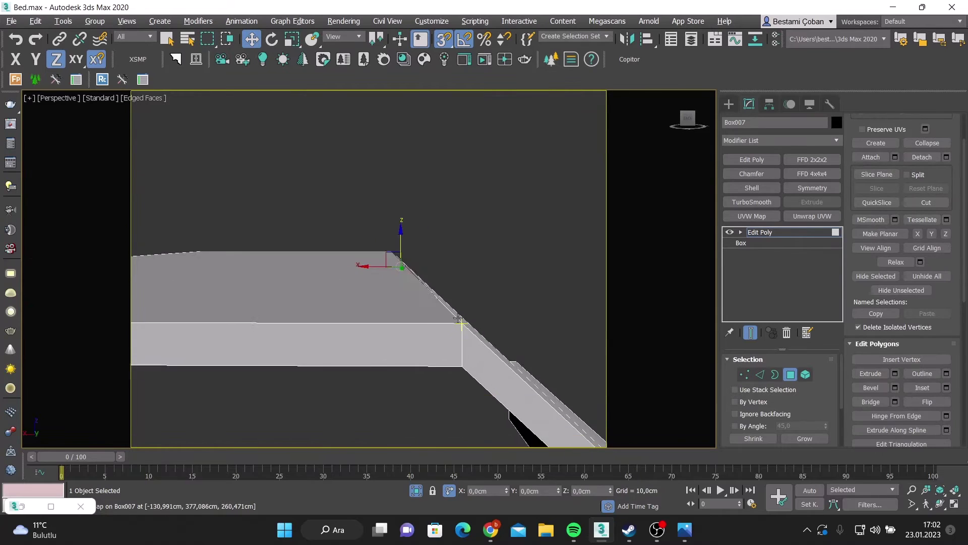
scroll(454, 282, up, 5)
scroll(423, 287, down, 5)
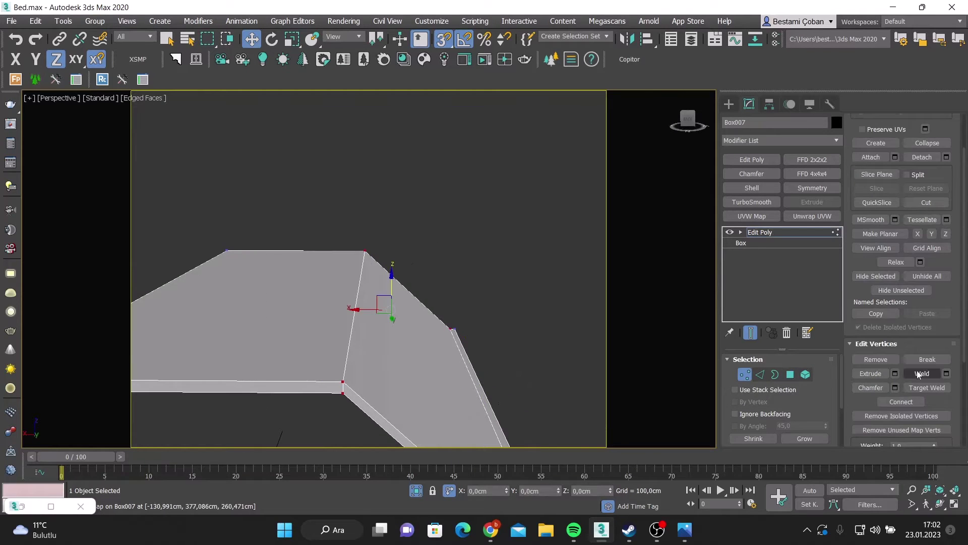
scroll(474, 321, down, 5)
key(2)
key(F4)
key(ctrl+shift+e)
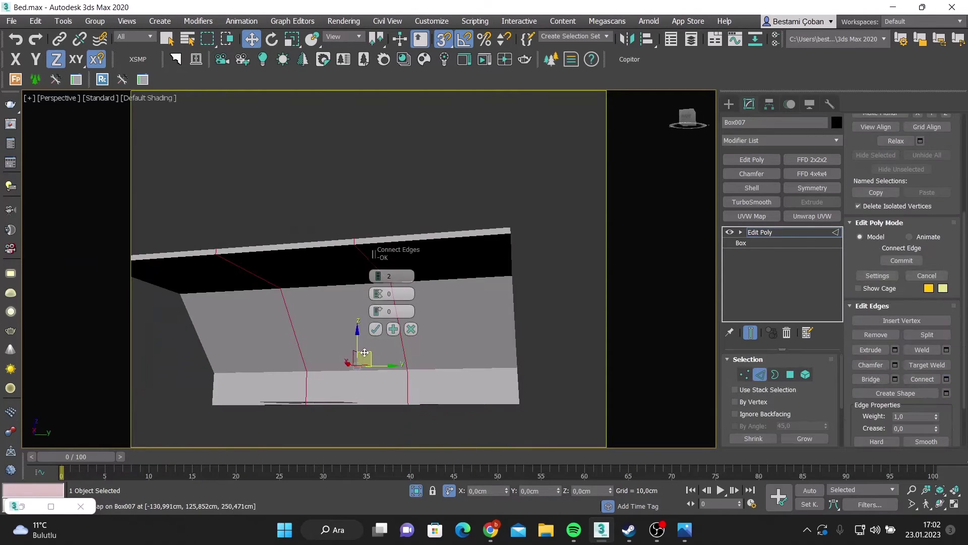
- View the wall through the room's render camera and confirm the new edge loop
right_click(458, 347)
click(484, 228)
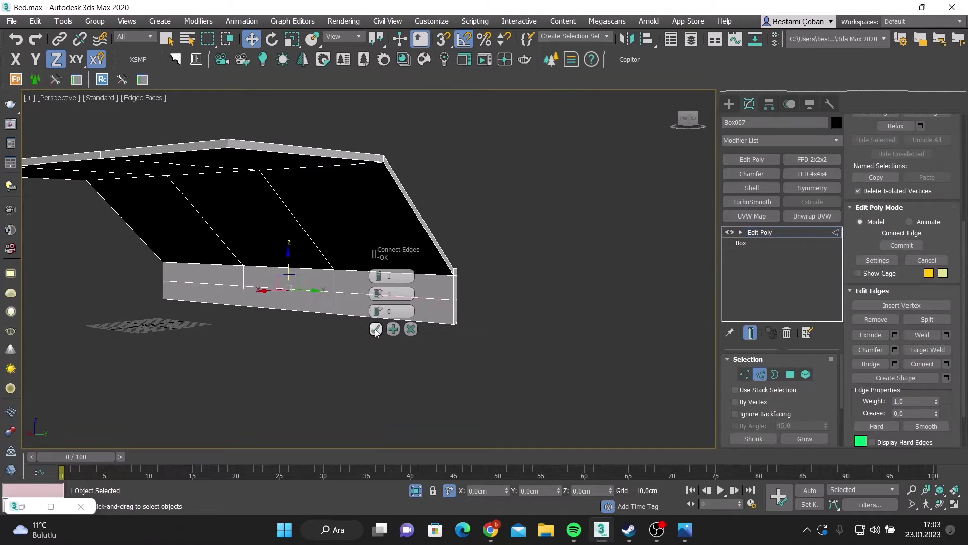
click(376, 330)
scroll(206, 298, up, 5)
key(z)
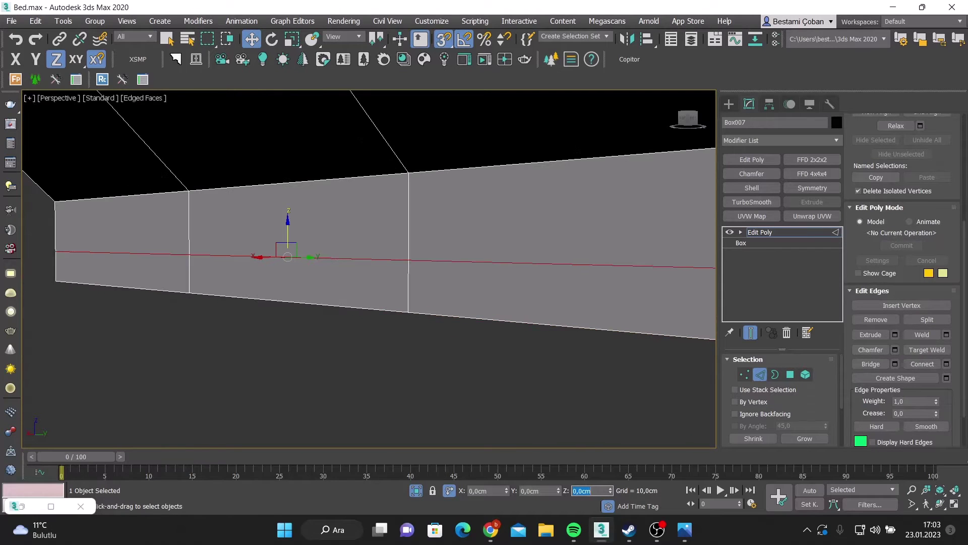
scroll(460, 307, down, 2)
- Select the low wall panel and its border to open the gap, then chamfer the corner edges
key(4)
click(461, 306)
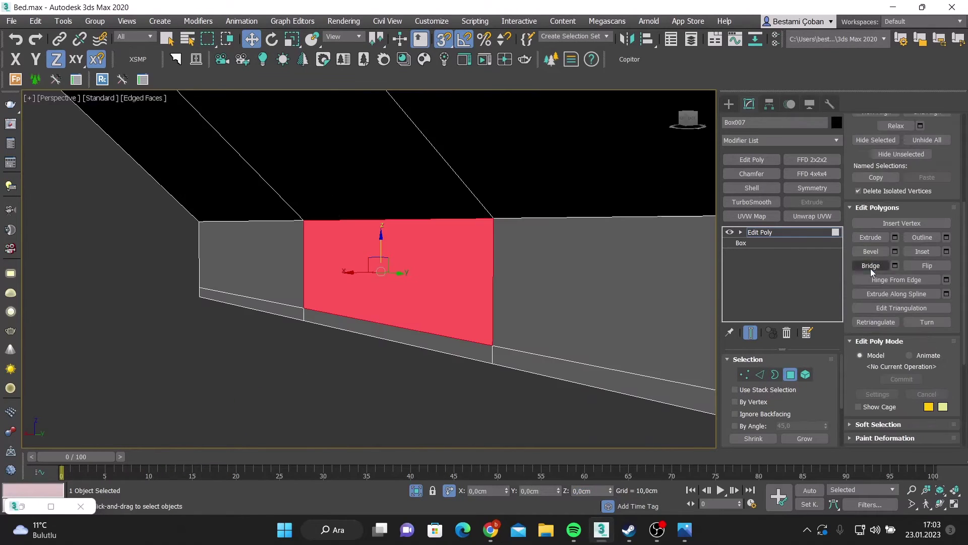
alt+middle_drag(460, 307, 555, 227)
key(3)
mouse_move(389, 268)
alt+middle_down()
mouse_move(353, 262)
mouse_move(454, 242)
alt+middle_up()
key(2)
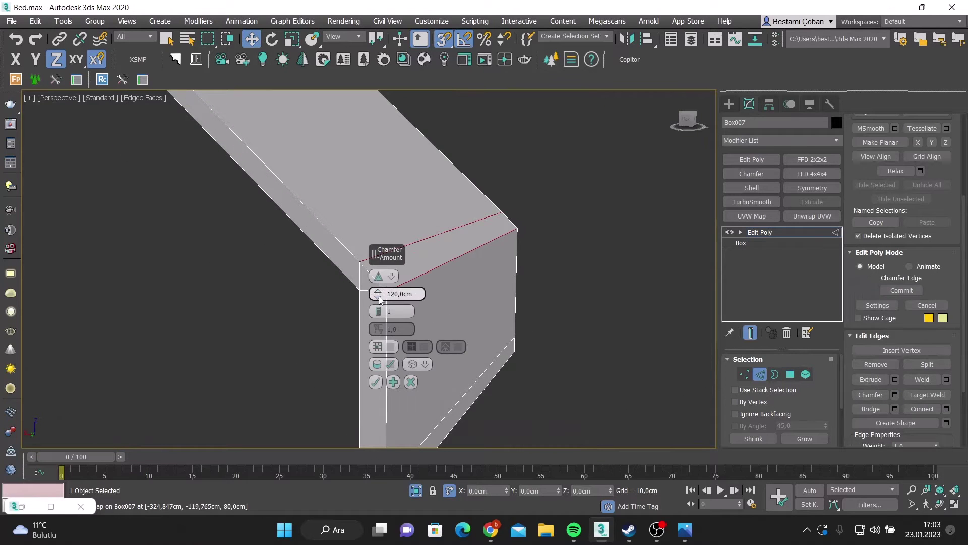
mouse_move(365, 336)
alt+middle_down()
mouse_move(353, 277)
mouse_move(374, 252)
alt+middle_up()
key(Return)
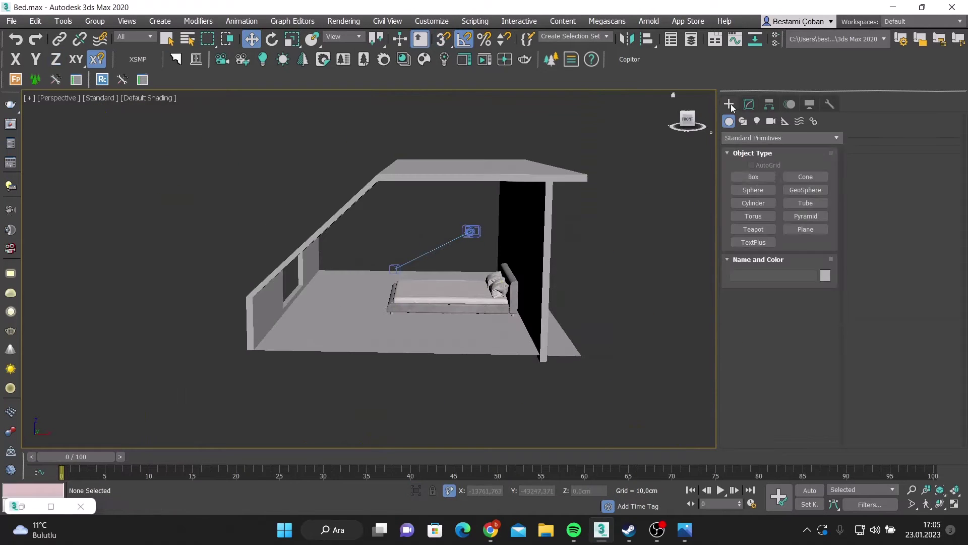
- Draw a thin plane across the room corner and add an Edit Poly modifier to it
click(806, 229)
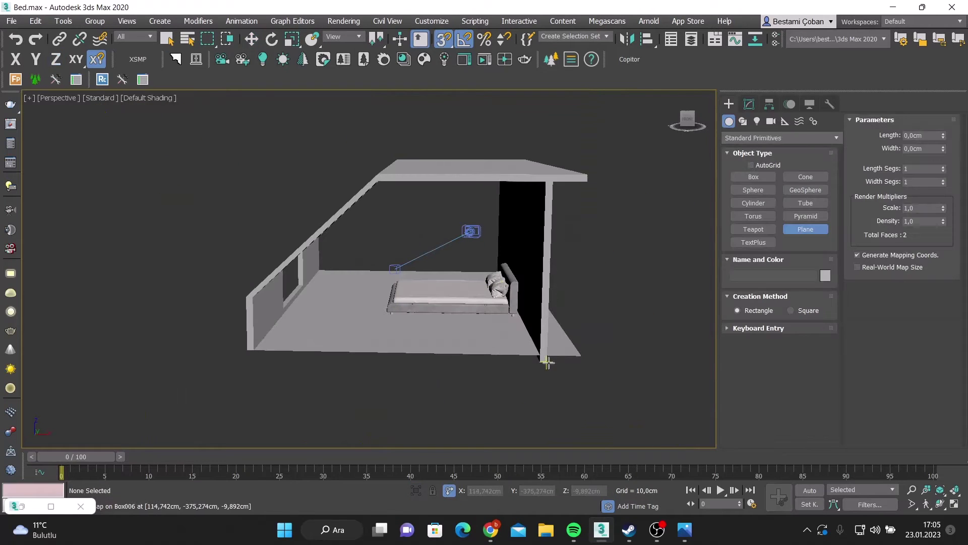
scroll(353, 252, up, 3)
drag(195, 353, 655, 353)
scroll(414, 363, up, 8)
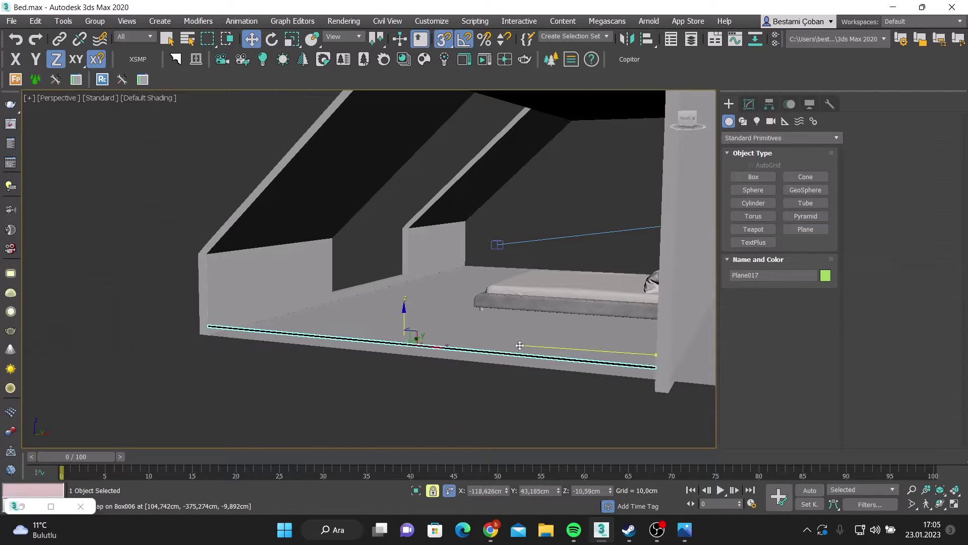
alt+middle_drag(520, 345, 354, 227)
click(749, 104)
click(752, 159)
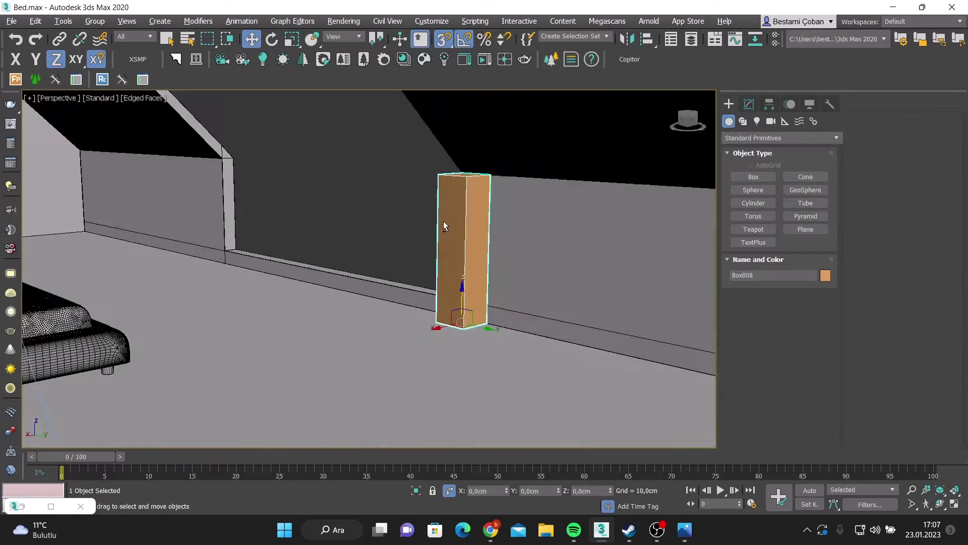
- Set the post width to 7,5 cm, adjust its length, and add Edit Poly
text(7,5)
key(Return)
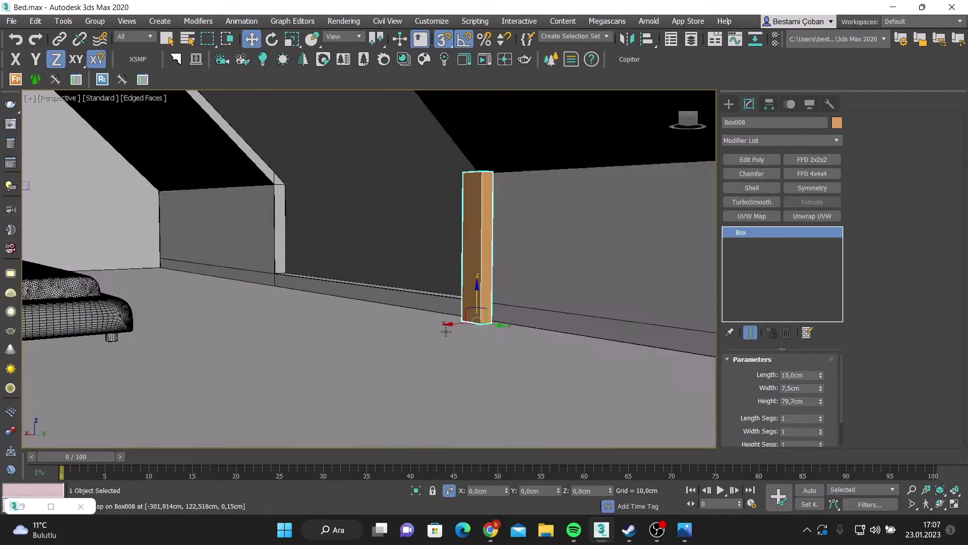
key(t)
key(p)
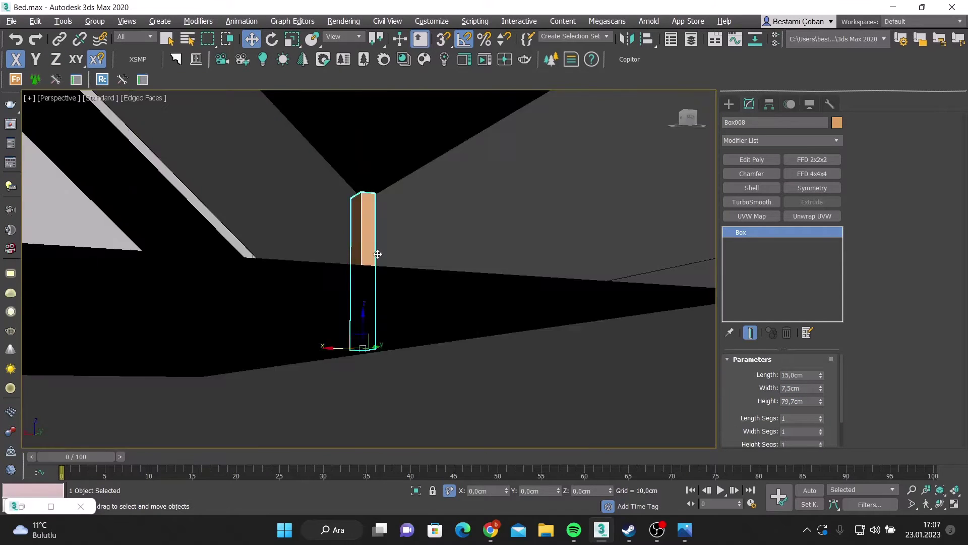
double_click(811, 375)
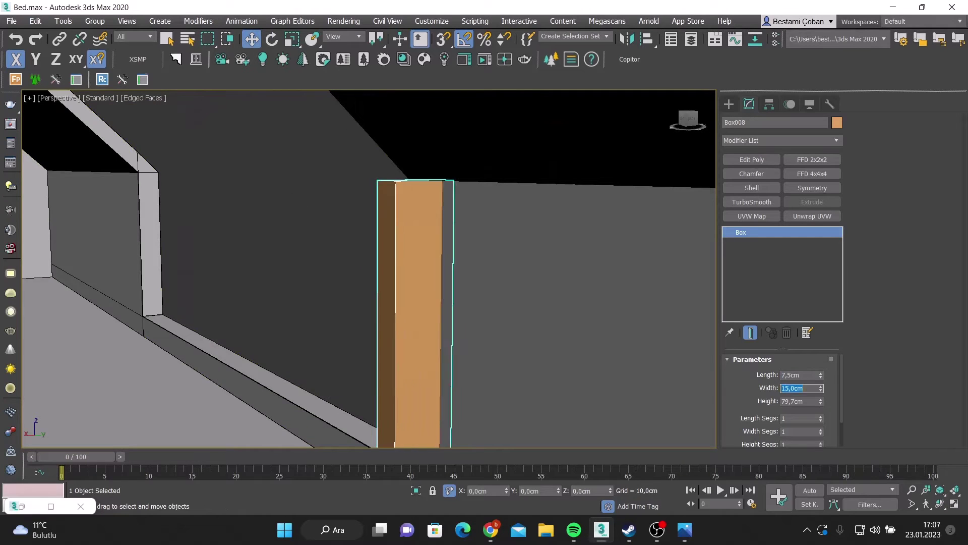
scroll(383, 428, down, 3)
alt+middle_drag(373, 419, 348, 399)
click(751, 159)
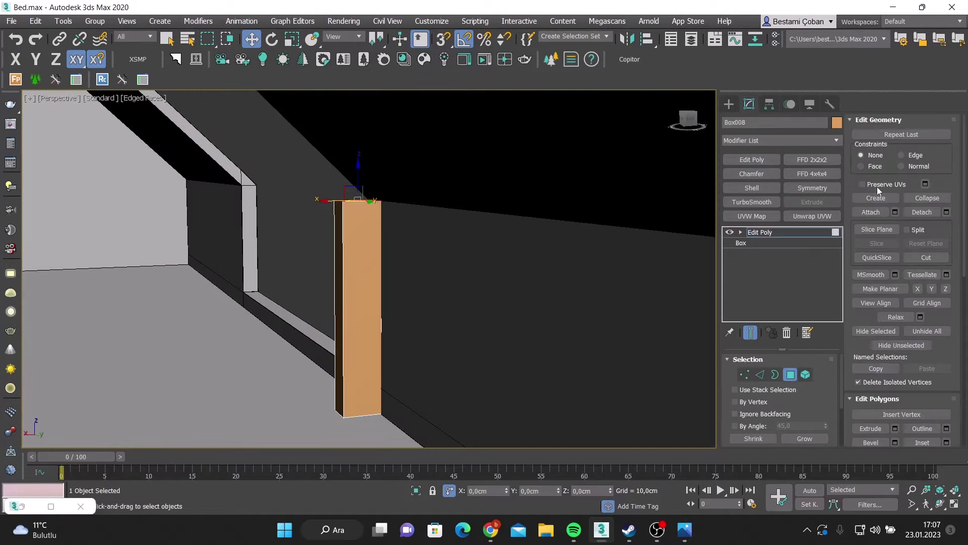
- Pull the post's top vertices up along the slope in Front view to form a rafter
key(1)
key(f)
middle_drag(411, 281, 366, 327)
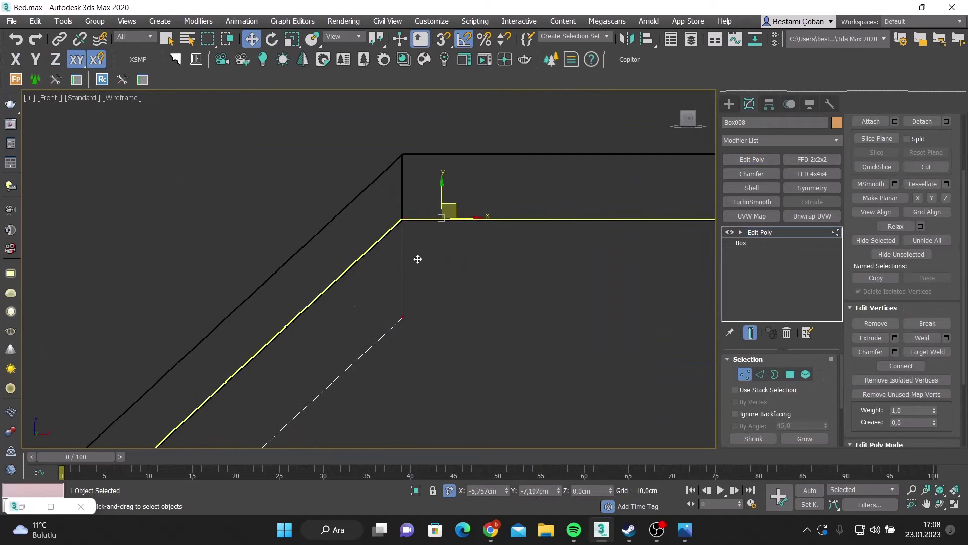
key(p)
key(F3)
mouse_move(291, 305)
alt+middle_down()
mouse_move(301, 256)
mouse_move(451, 315)
mouse_move(504, 302)
mouse_move(604, 309)
alt+middle_up()
- Place instanced copies of the rafter along the wall
key(1)
key(F5)
key(F6)
click(604, 309)
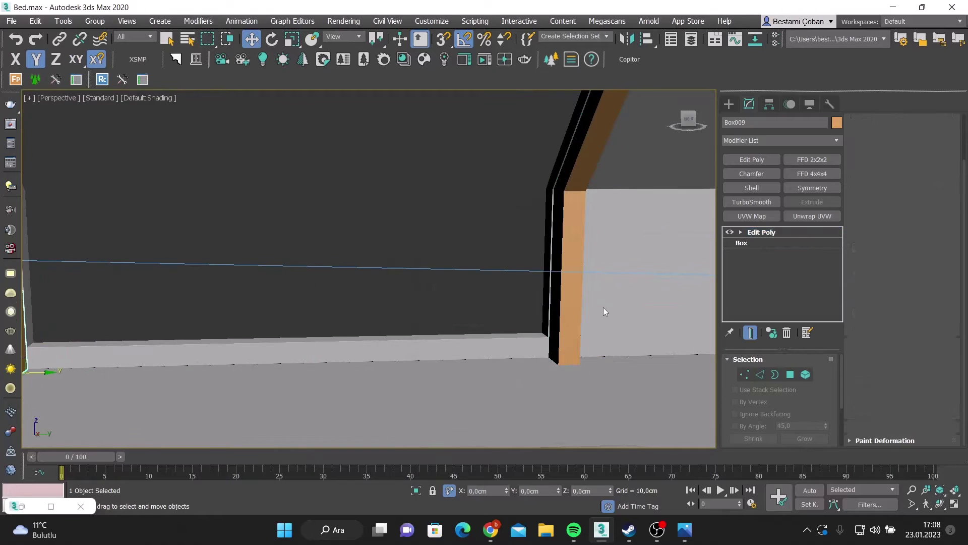
scroll(603, 312, down, 5)
shift+drag(578, 333, 302, 333)
shift+drag(455, 354, 218, 337)
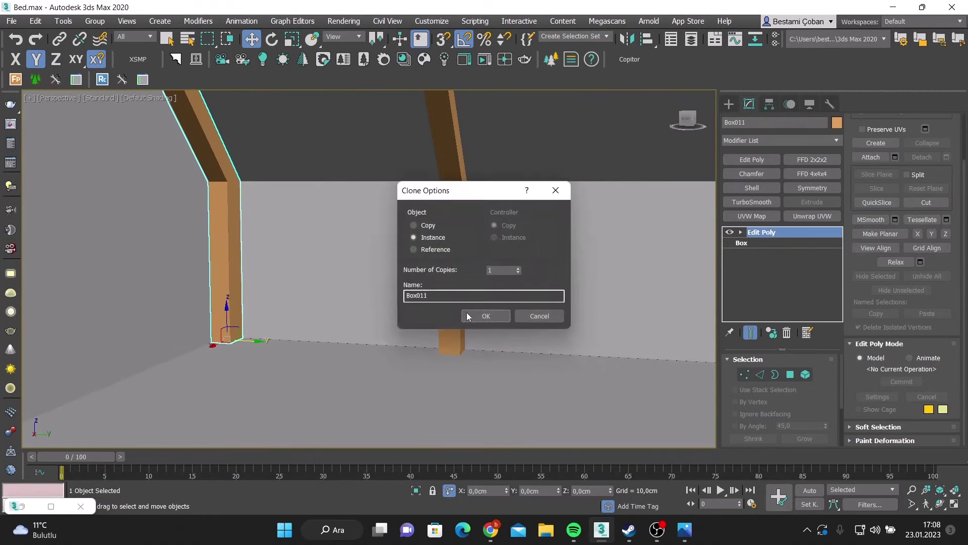
key(Return)
key(c)
double_click(460, 182)
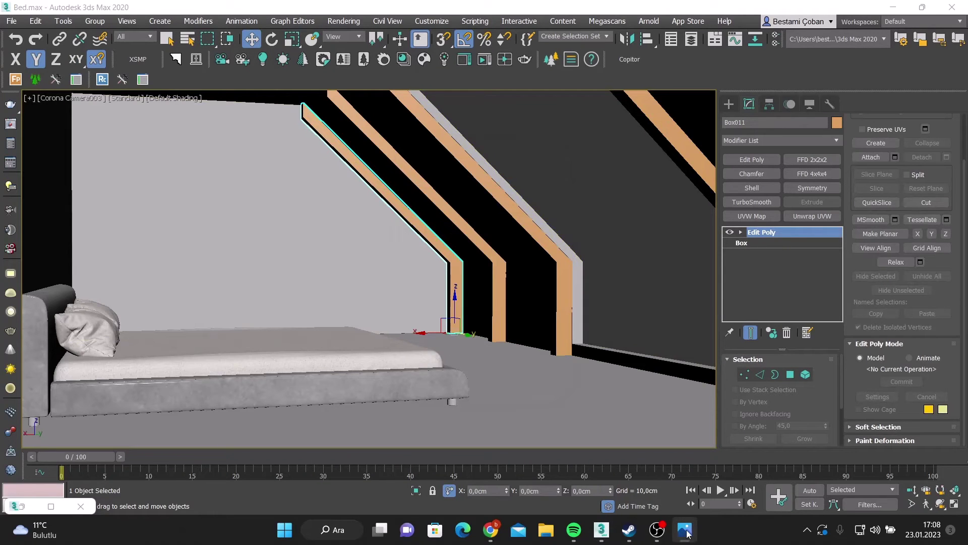
- Set the long beam box width to 25 cm and position it in Front view
key(p)
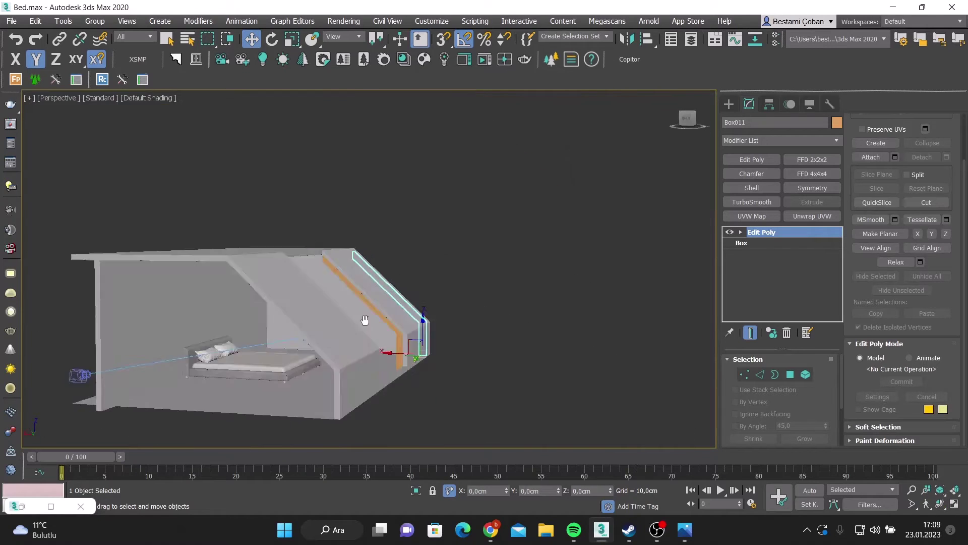
key(t)
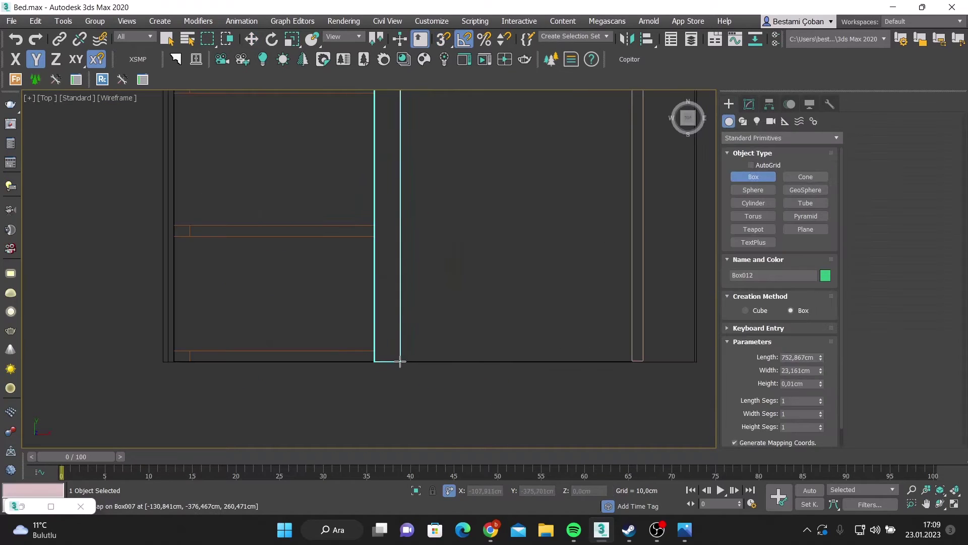
key(p)
click(436, 332)
scroll(437, 332, up, 5)
click(749, 104)
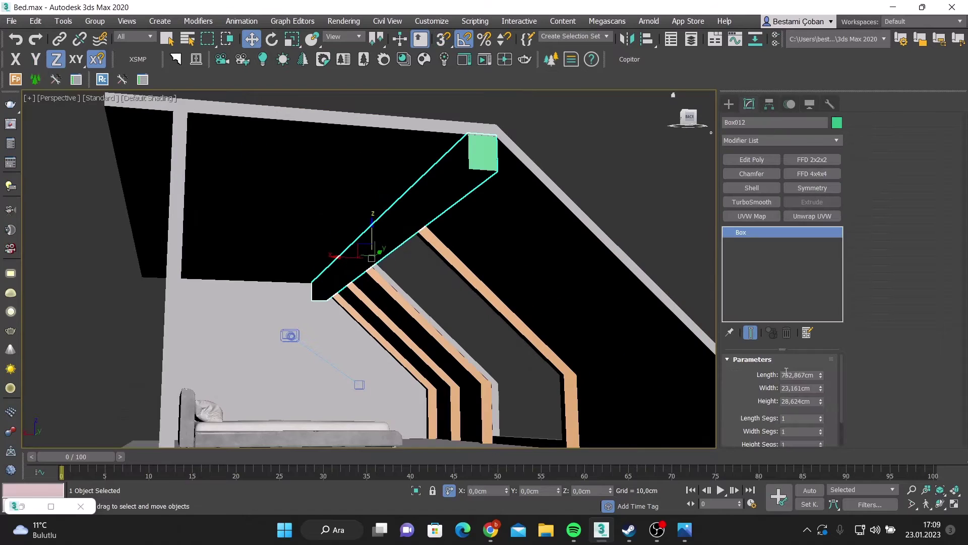
text(25)
key(Return)
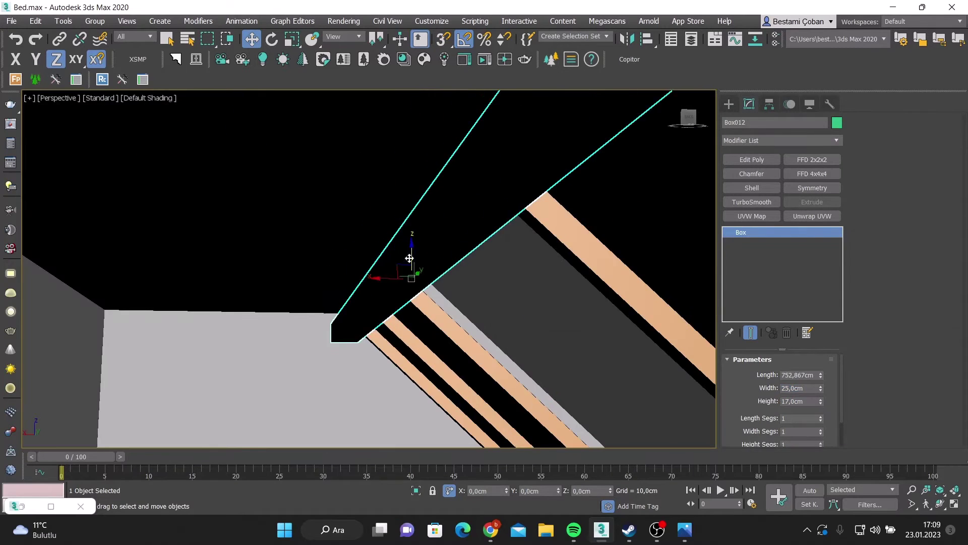
key(f)
key(F6)
middle_drag(444, 222, 464, 206)
scroll(464, 207, down, 2)
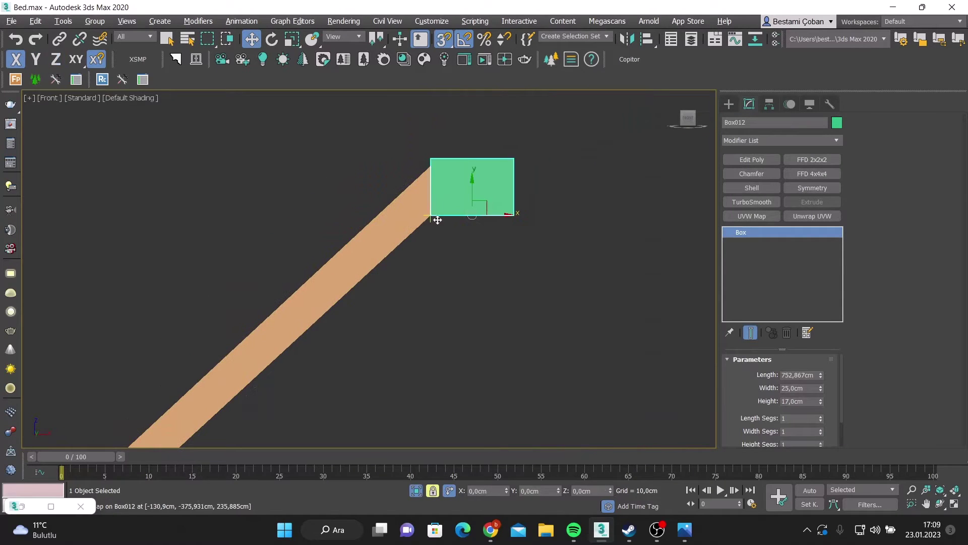
key(p)
key(F3)
key(F5)
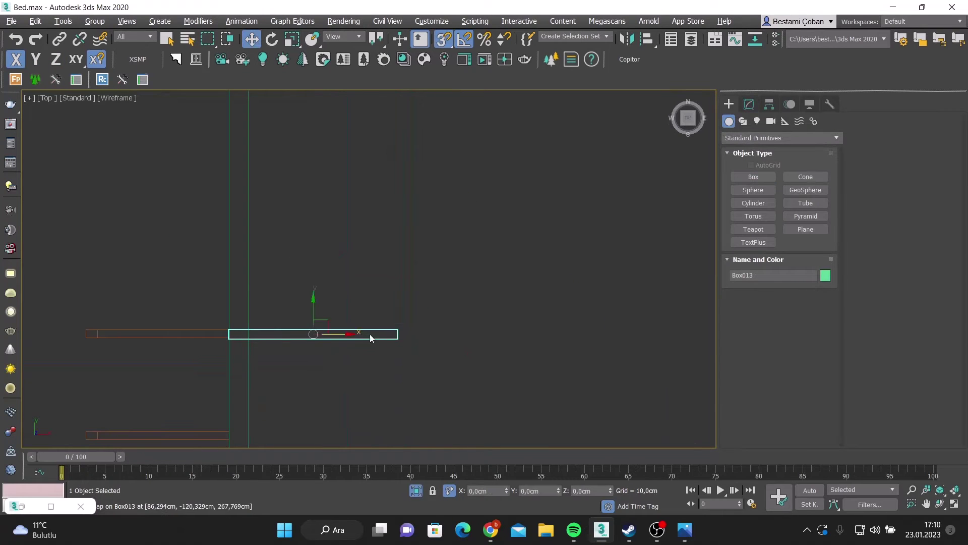
- Set the crossbeam box length to 10 and add an Edit Poly modifier
click(749, 104)
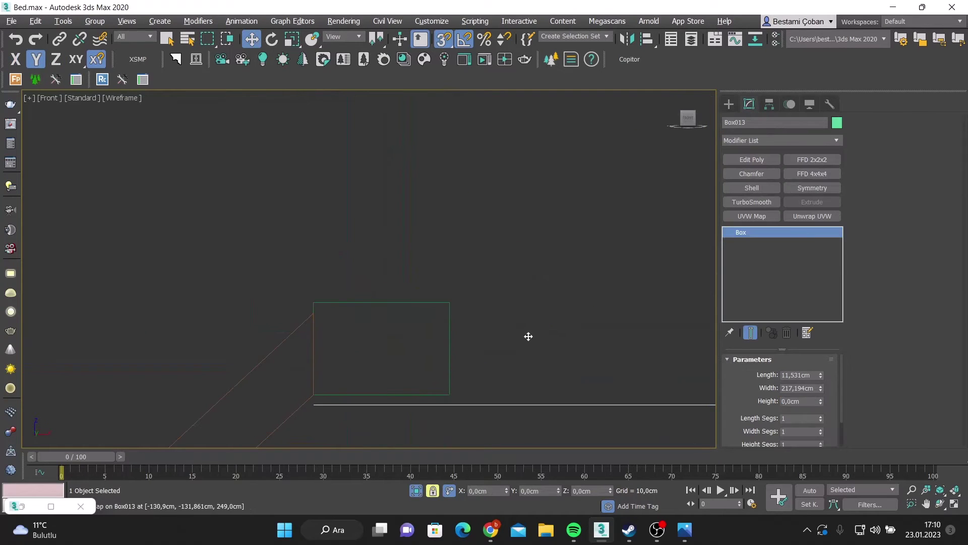
key(p)
right_click(417, 348)
double_click(801, 375)
text(10)
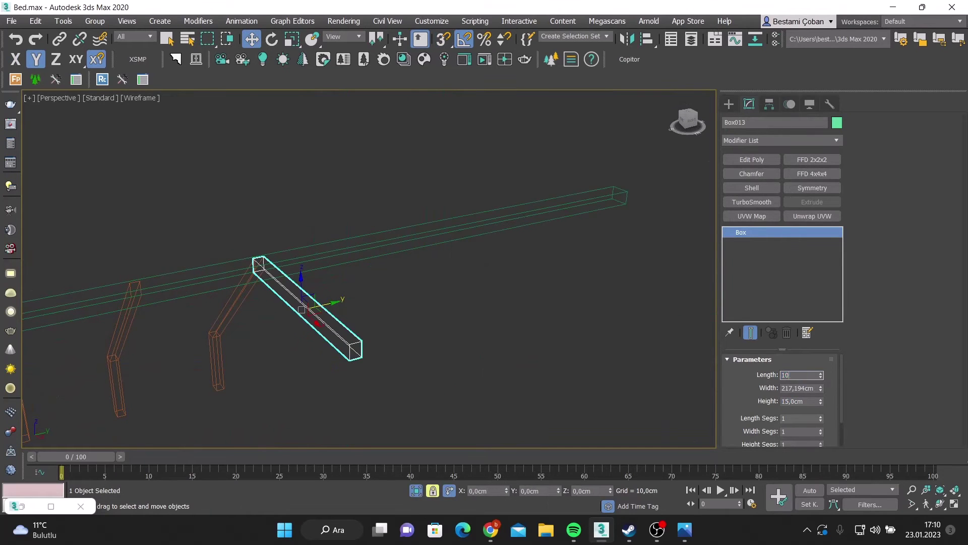
text(p)
mouse_move(339, 369)
alt+middle_down()
mouse_move(413, 281)
mouse_move(536, 346)
alt+middle_up()
click(744, 160)
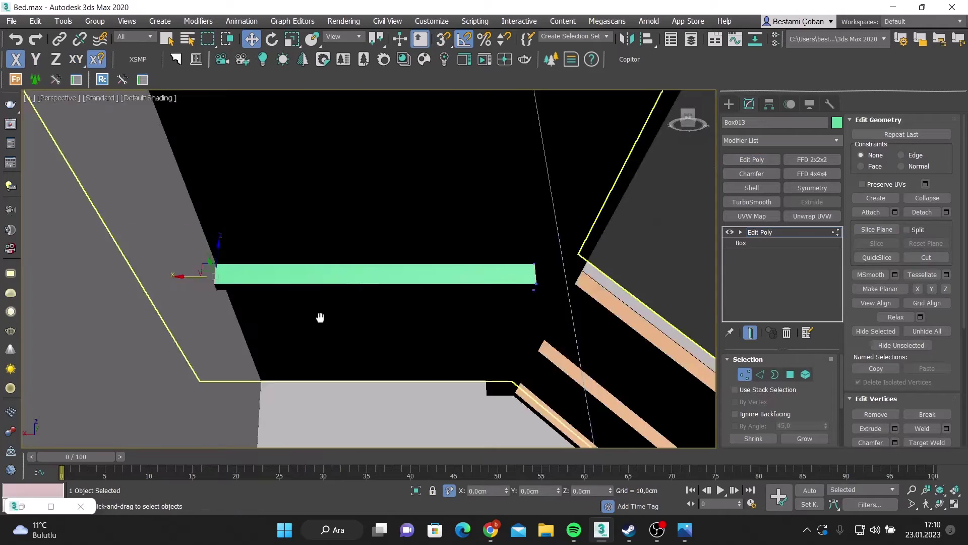
- Make two instanced copies of the crossbeam in Top view
key(t)
scroll(458, 381, up, 2)
shift+drag(446, 243, 445, 346)
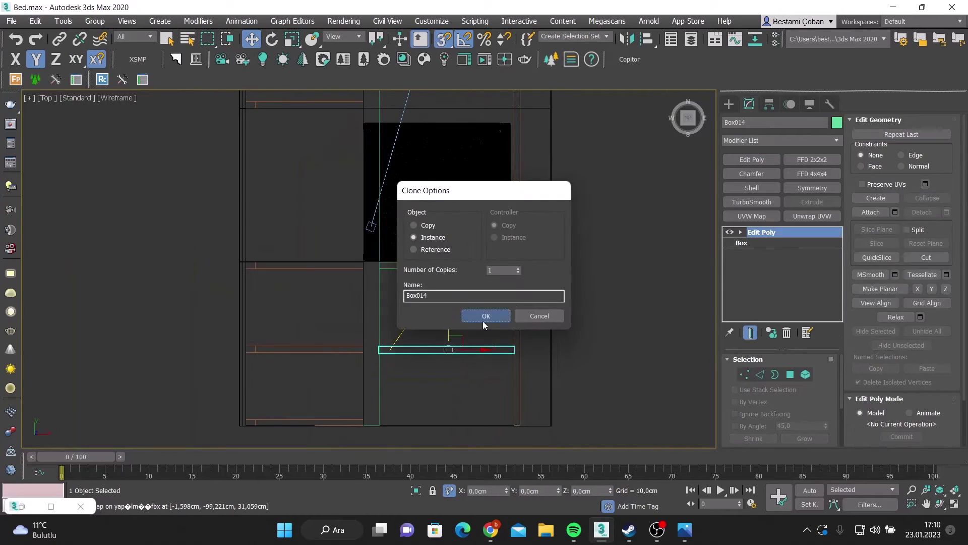
click(483, 321)
scroll(411, 404, down, 2)
shift+drag(411, 405, 411, 348)
click(484, 315)
- Select the crossbeams together with the rafters and isolate them in view
key(c)
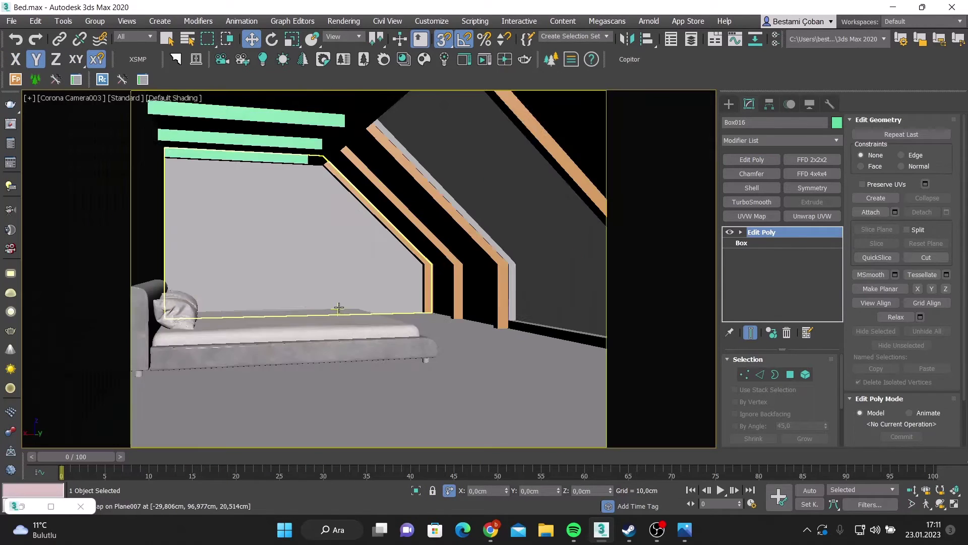
ctrl+click(373, 136)
key(p)
key(alt+q)
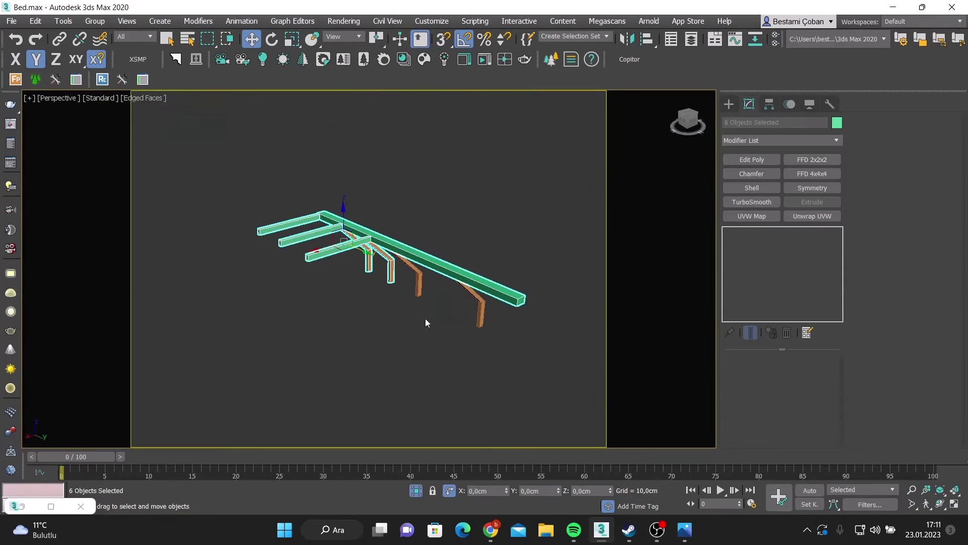
middle_drag(425, 319, 398, 292)
- Copy the rafter's Chamfer modifier and paste it onto the crossbeams
click(396, 320)
click(758, 173)
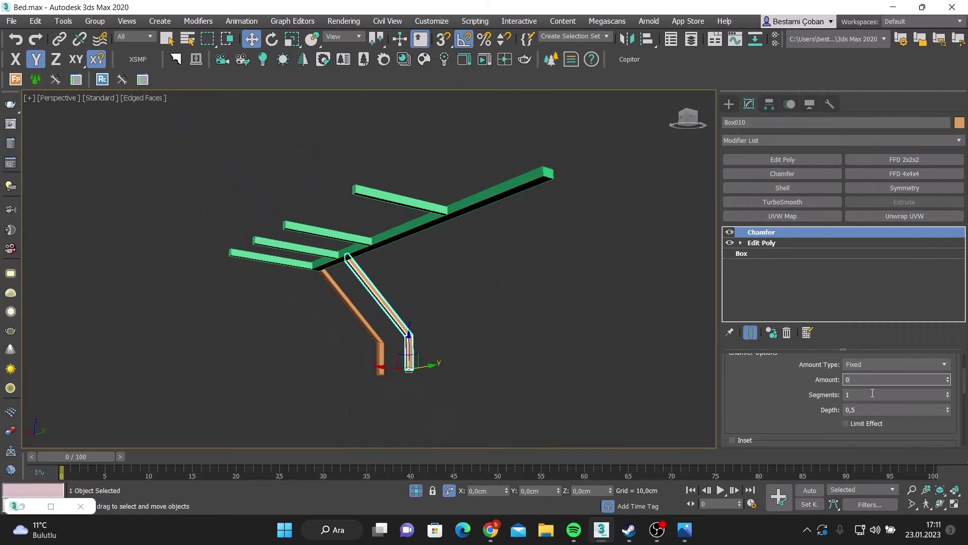
right_click(783, 234)
click(802, 276)
click(434, 202)
right_click(807, 232)
click(827, 285)
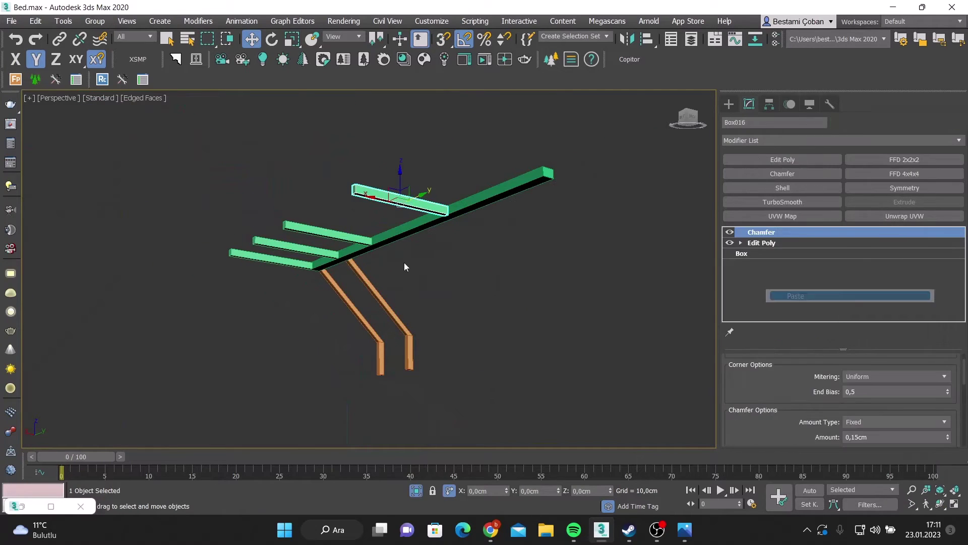
scroll(404, 262, up, 5)
key(F4)
click(686, 530)
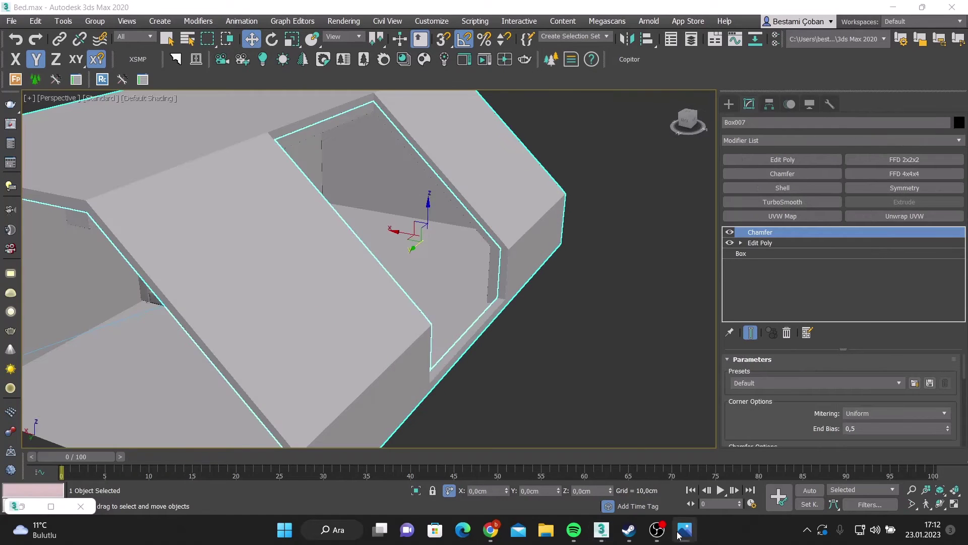
- Draw a Fixed window along the low wall in Top view
click(728, 104)
click(781, 138)
click(760, 227)
click(760, 193)
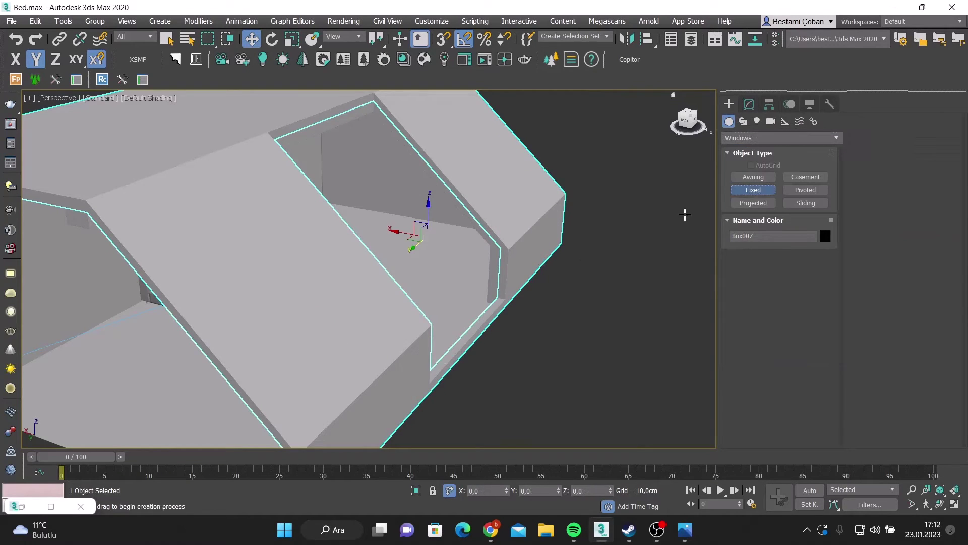
alt+middle_drag(686, 213, 466, 337)
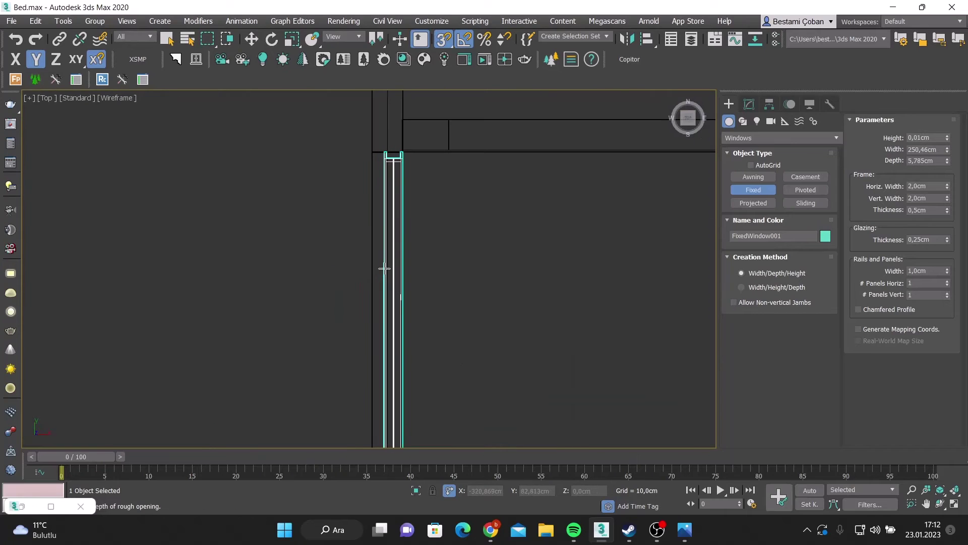
scroll(479, 270, up, 5)
key(p)
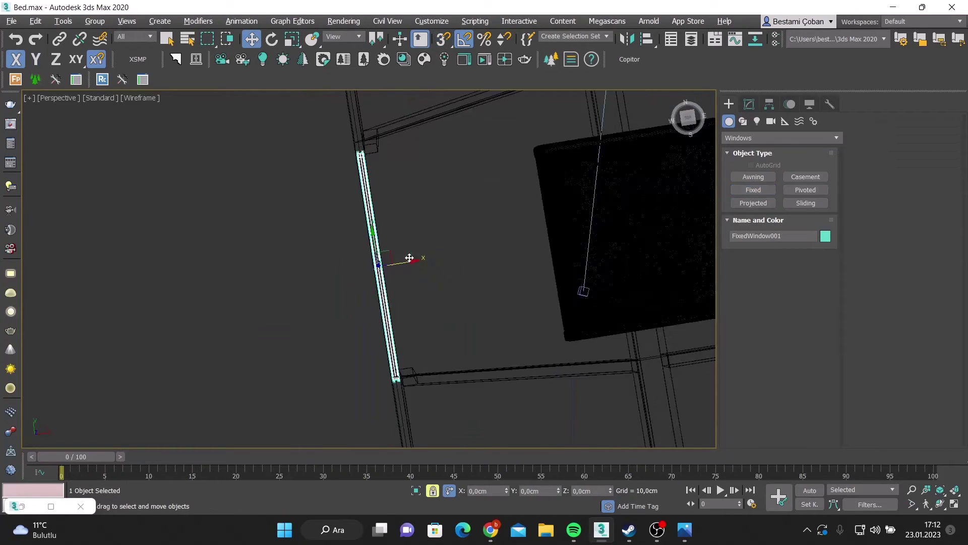
alt+middle_drag(471, 193, 425, 276)
- Set the window to width 240, glazing thickness 1 and 2 vertical panels
click(749, 104)
drag(825, 389, 826, 400)
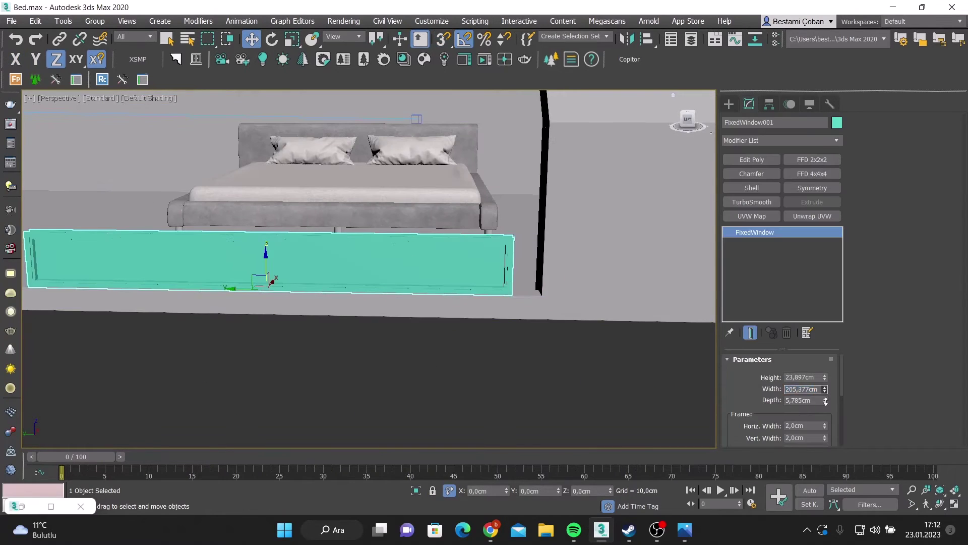
alt+middle_drag(384, 212, 353, 237)
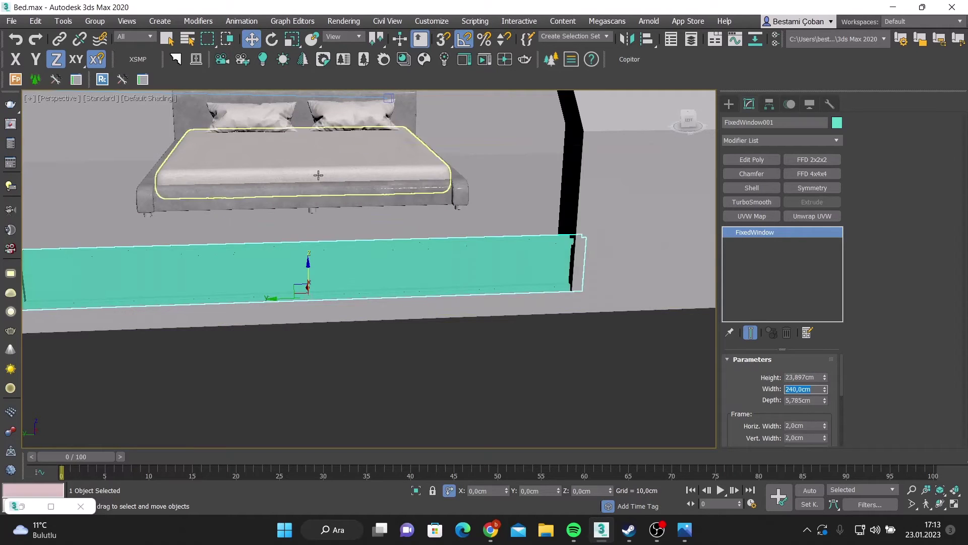
alt+middle_drag(318, 175, 353, 211)
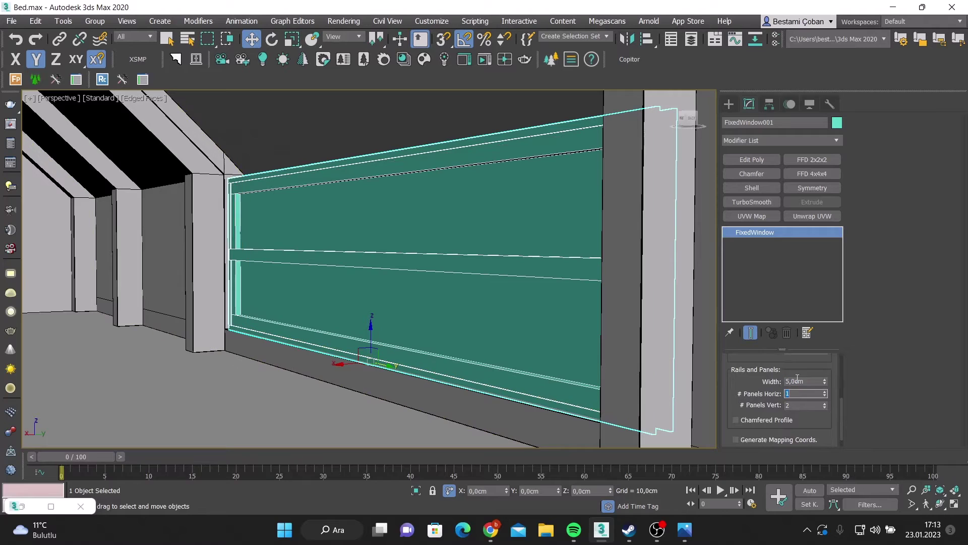
text(1)
key(Return)
scroll(406, 296, up, 5)
scroll(544, 307, up, 3)
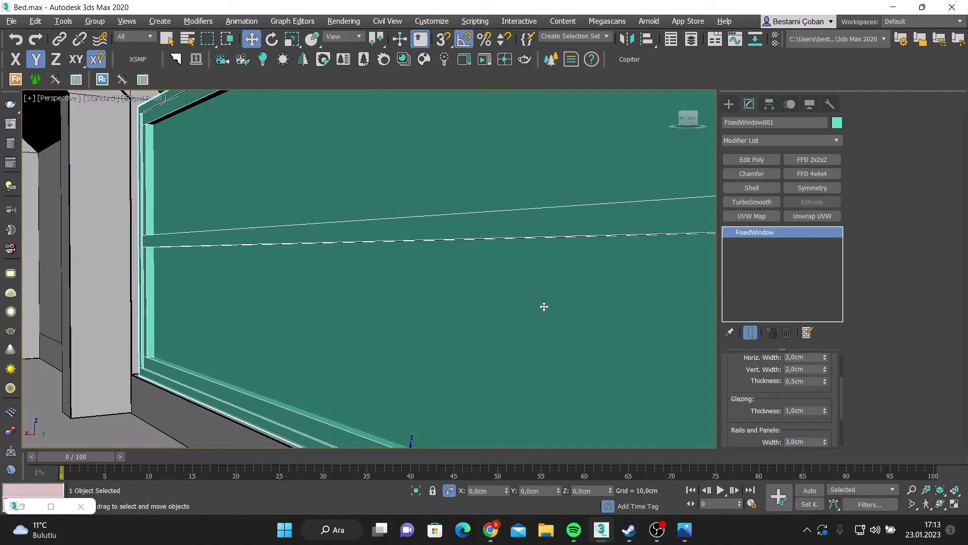
scroll(608, 349, down, 5)
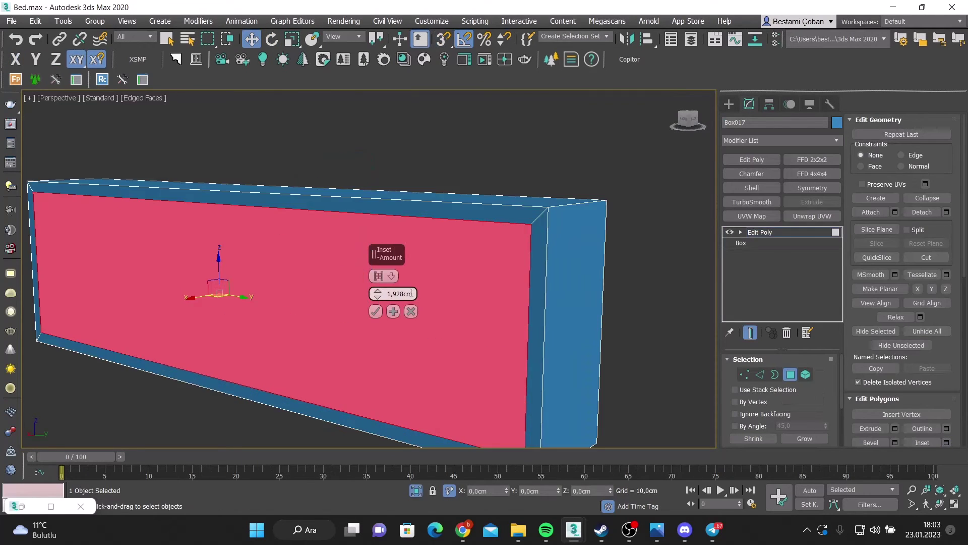
- Inset the box face to form a frame, then add a Chamfer modifier
click(376, 312)
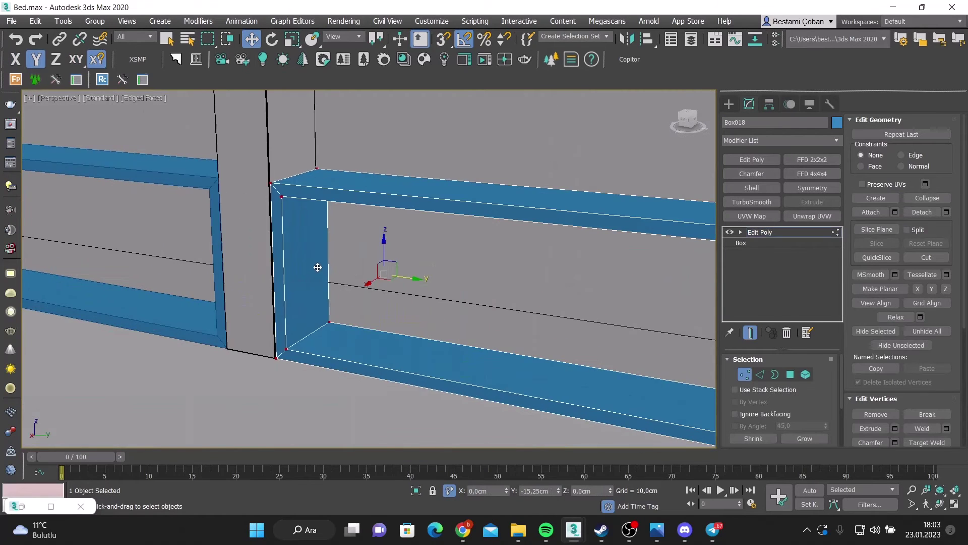
click(752, 174)
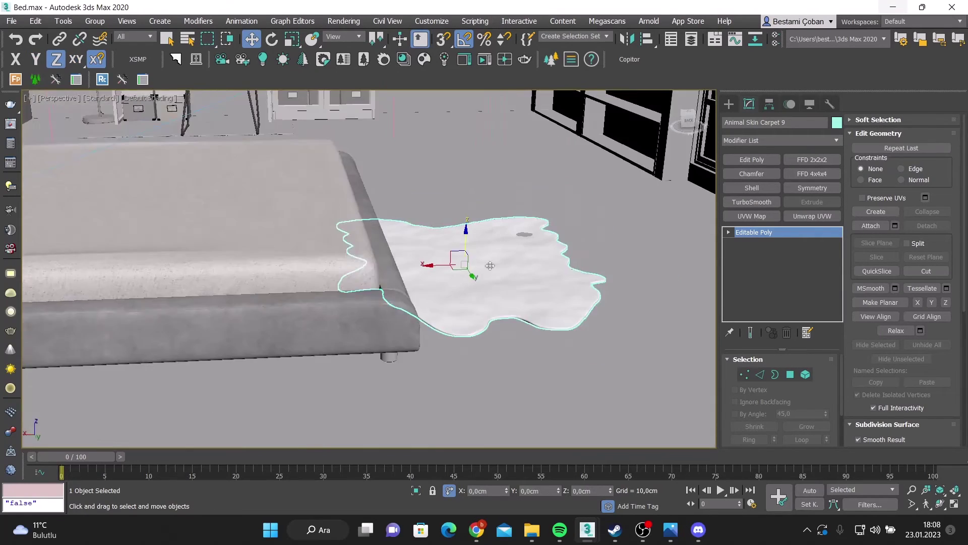
- Switch to the Corona Camera003 view and set the FloorGenerator floor pattern to Herringbone
key(c)
key(Return)
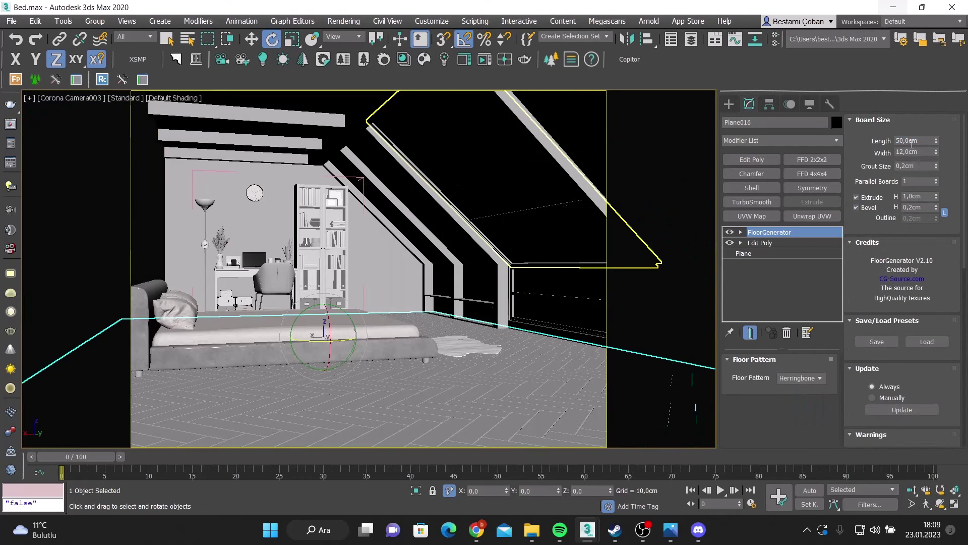
click(817, 378)
click(802, 397)
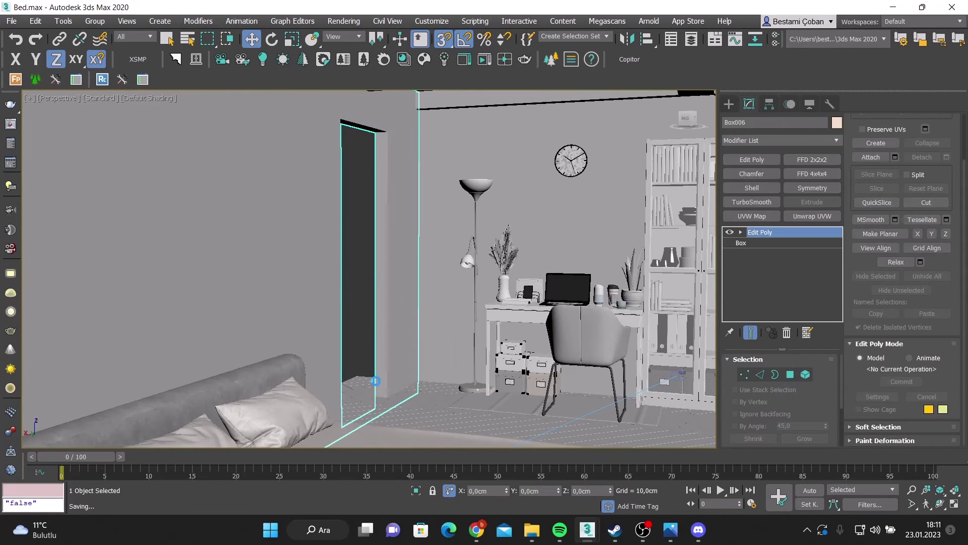
- Rotate the door model 90° in the Top view
scroll(376, 381, up, 3)
scroll(376, 380, down, 5)
scroll(375, 381, down, 5)
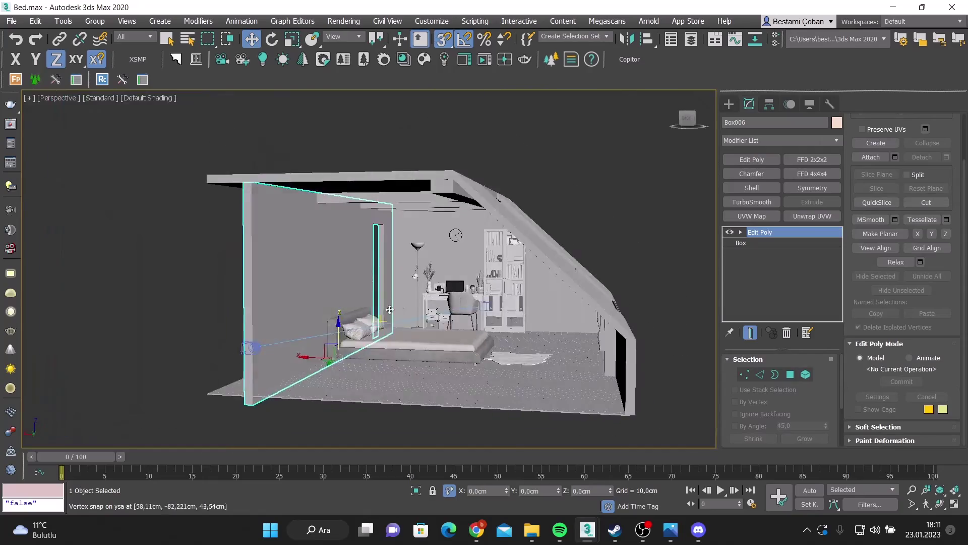
scroll(403, 353, up, 6)
middle_drag(414, 353, 452, 366)
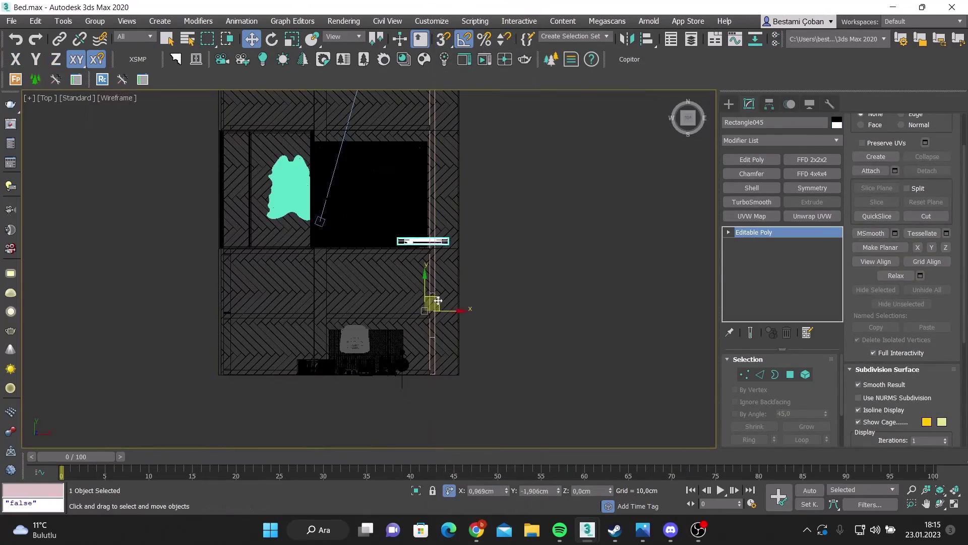
drag(425, 318, 425, 273)
- Move the door on the XY plane into the doorway opening
key(w)
scroll(421, 303, up, 5)
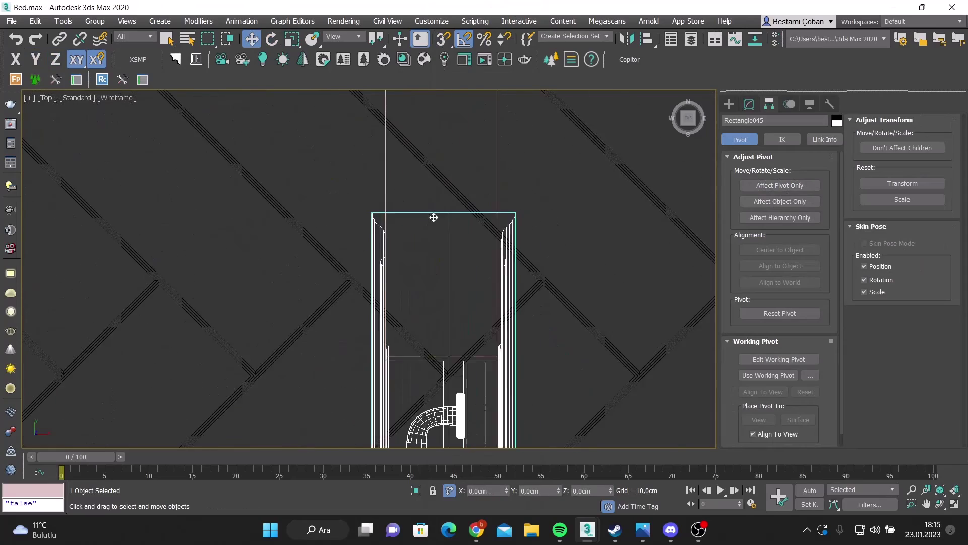
key(p)
middle_drag(353, 212, 346, 185)
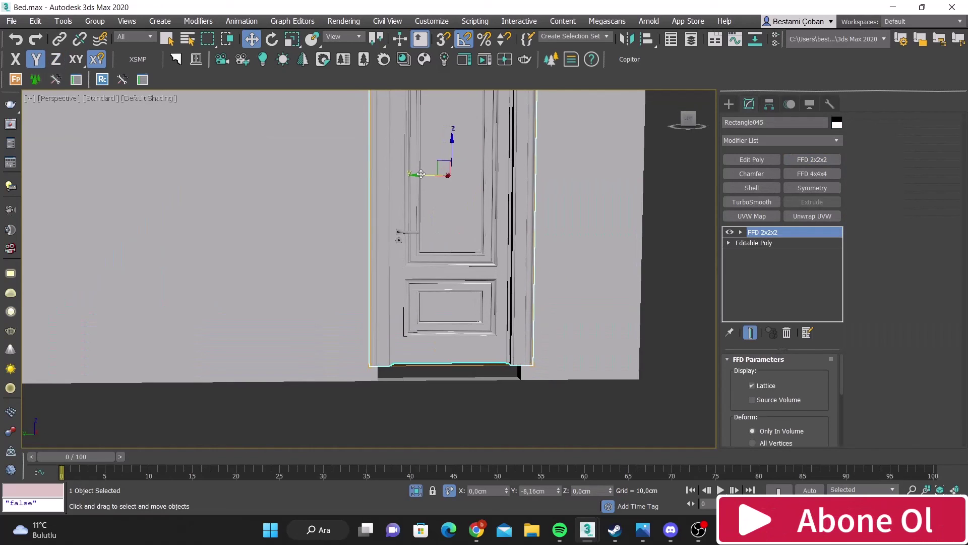
right_click(574, 300)
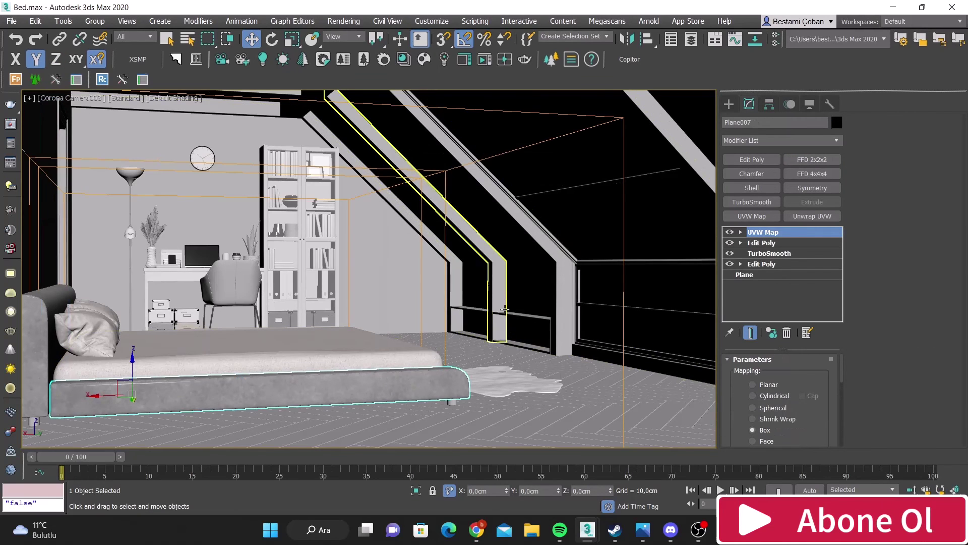
click(509, 312)
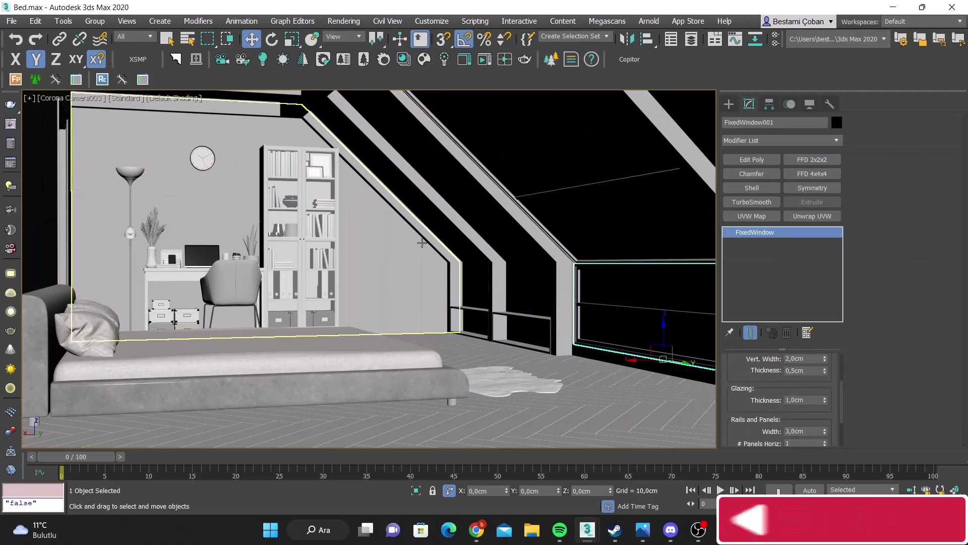